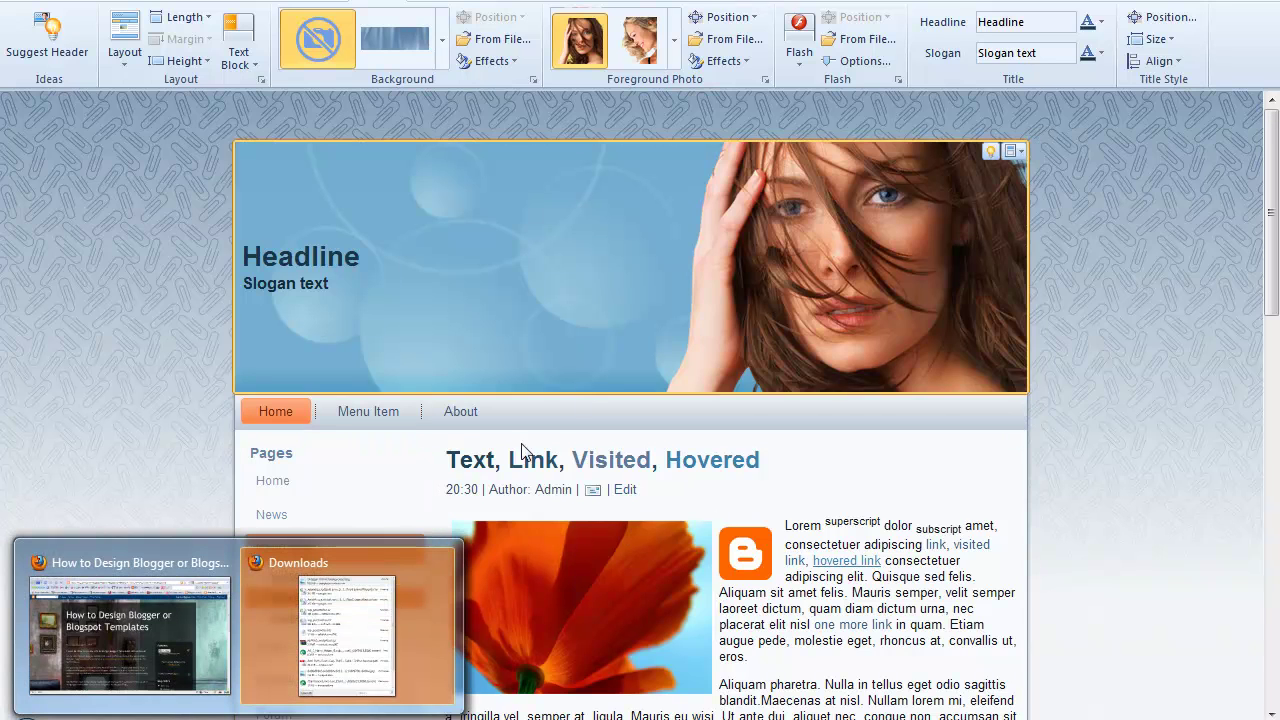
In Firefox, open the 'First Look at Blogger Template Software–Free Trial!' article and read its feature list
click(90, 641)
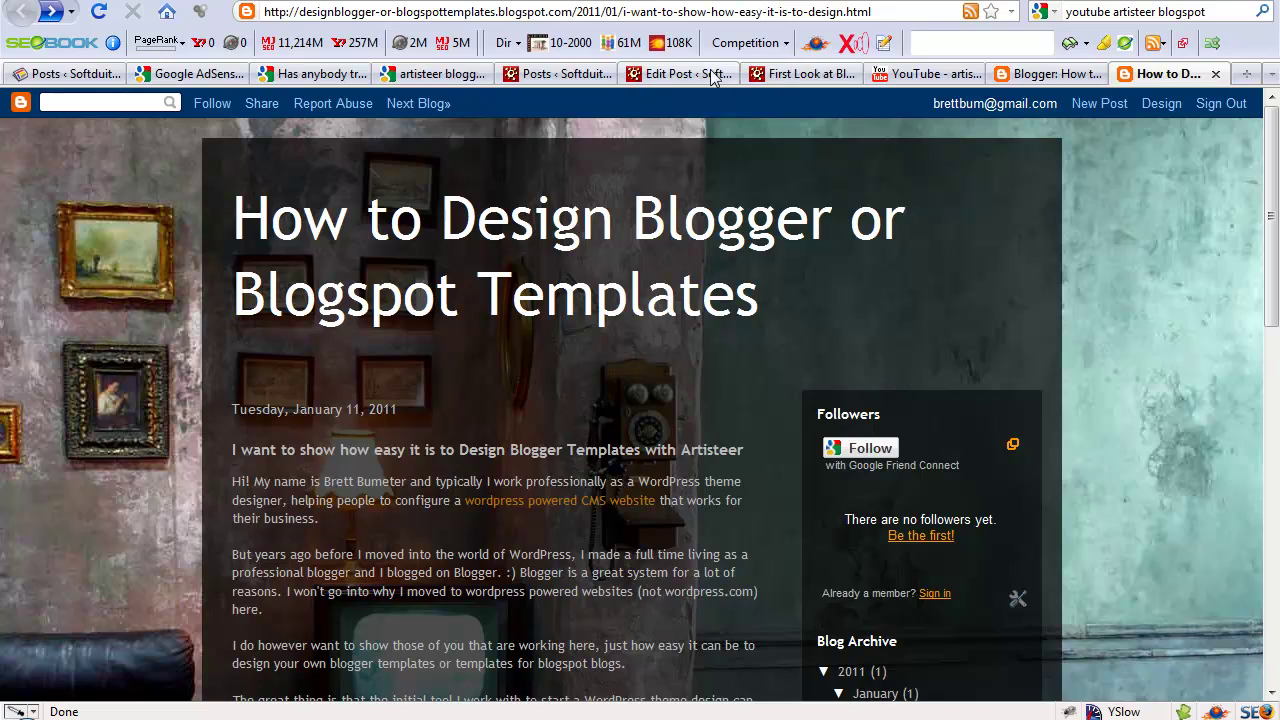
click(803, 73)
scroll(612, 388, down, 5)
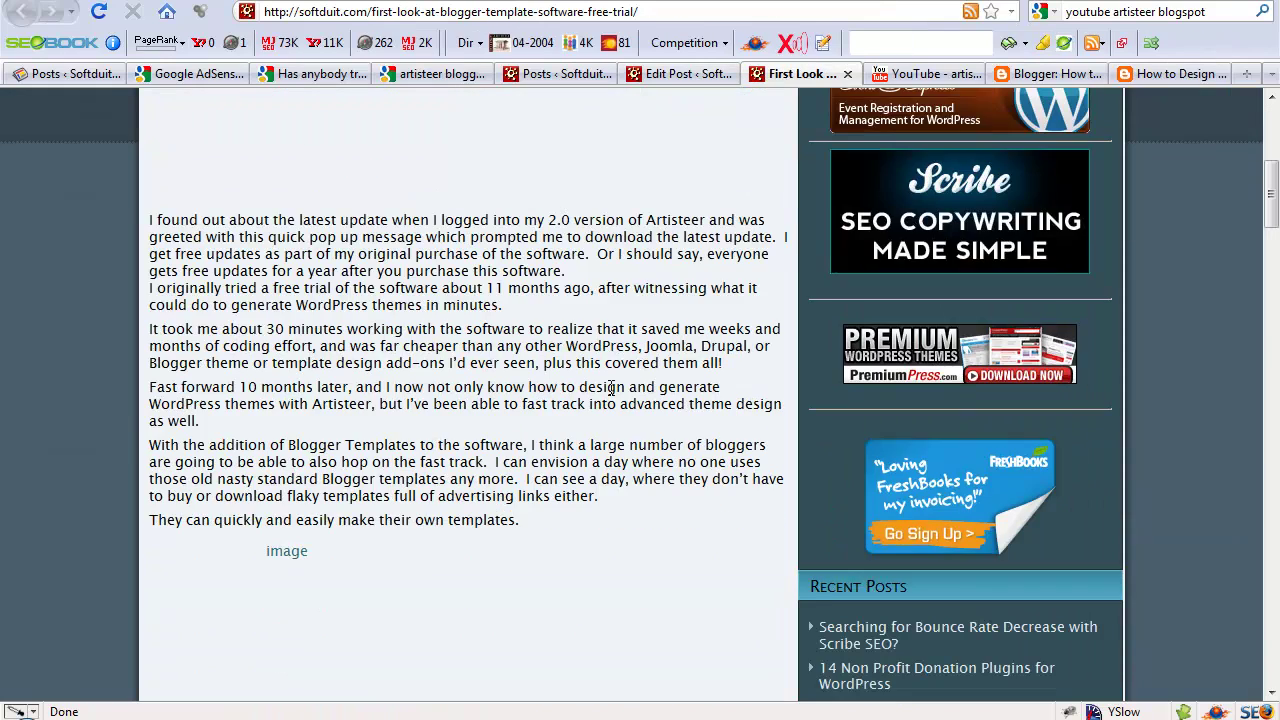
scroll(612, 388, down, 10)
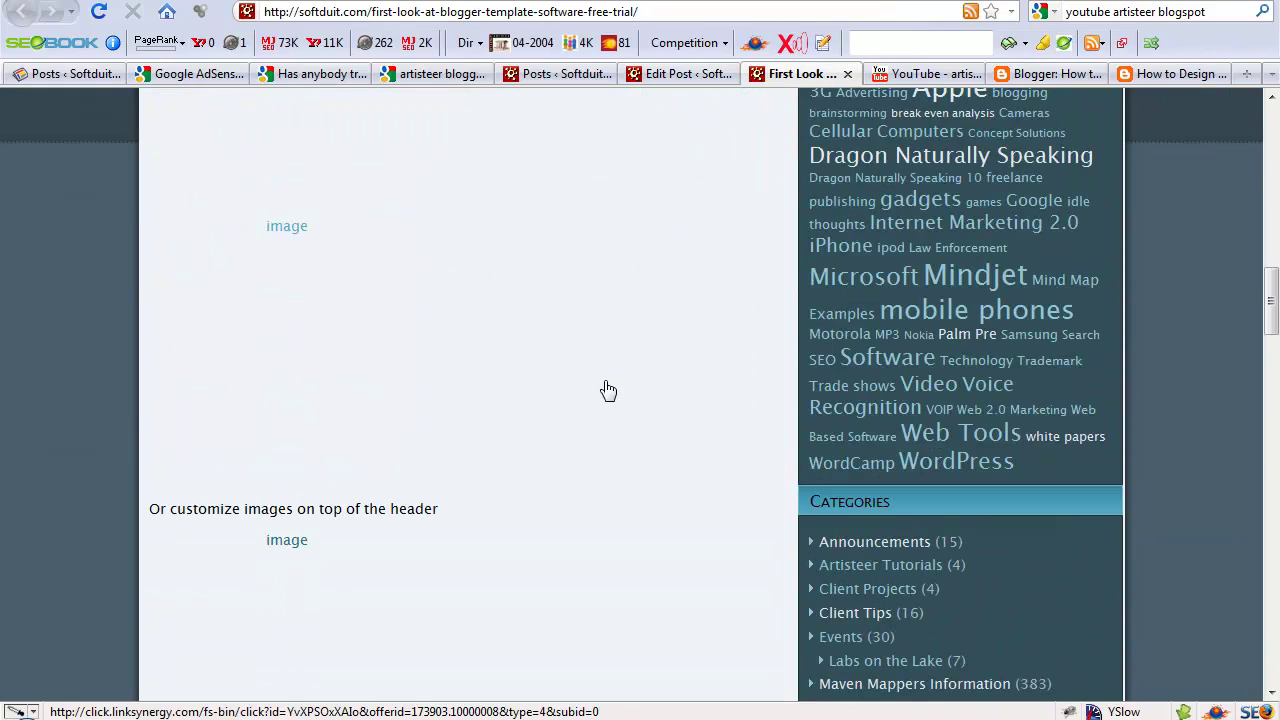
scroll(608, 390, down, 5)
scroll(608, 390, up, 20)
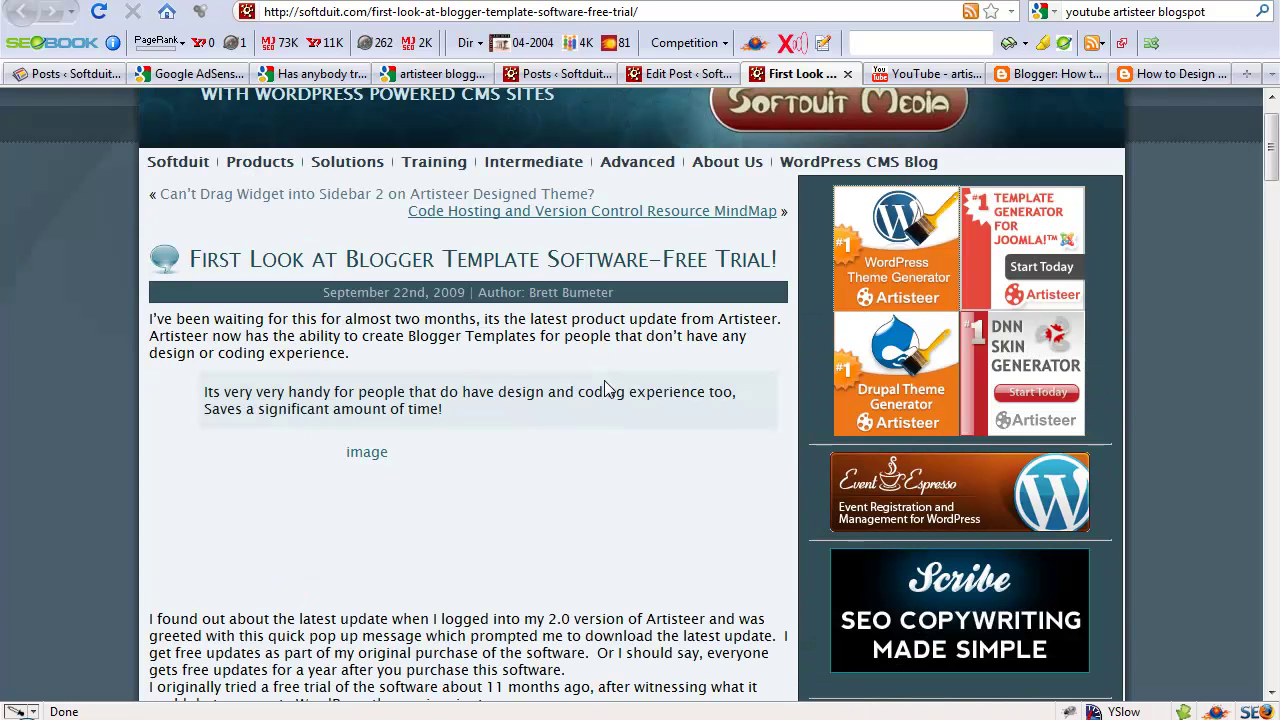
scroll(629, 455, down, 15)
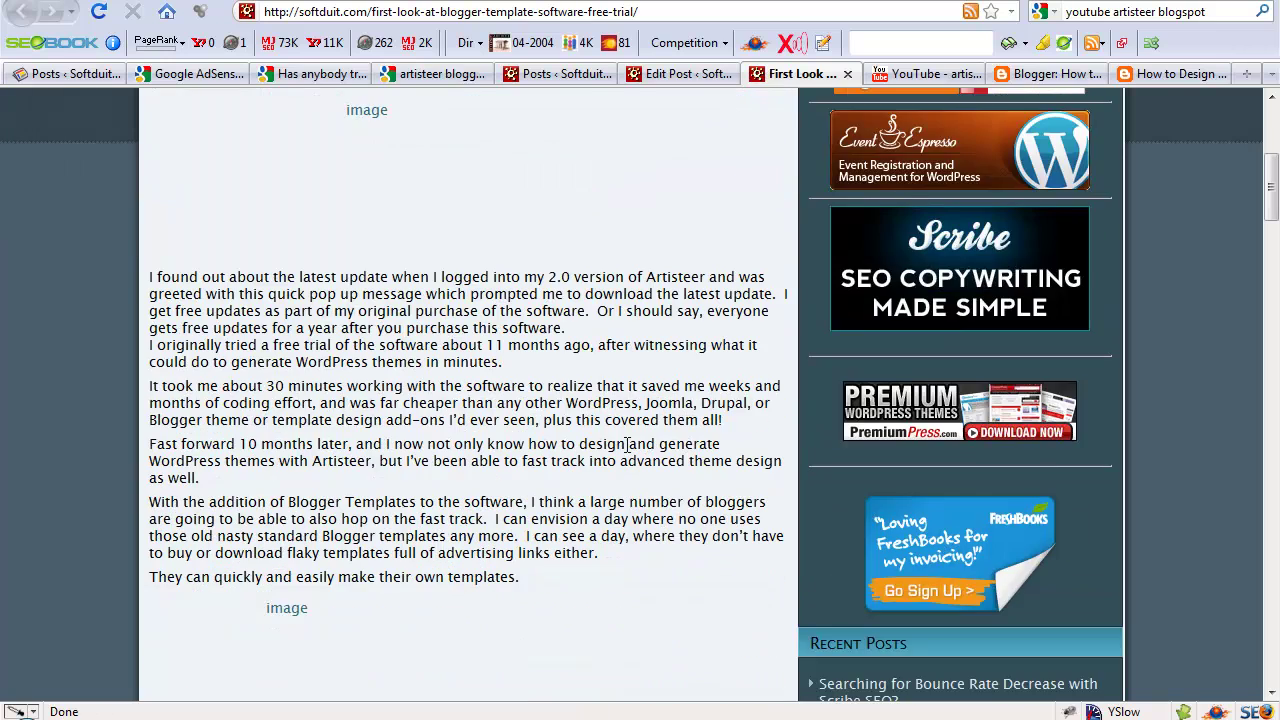
scroll(629, 455, down, 10)
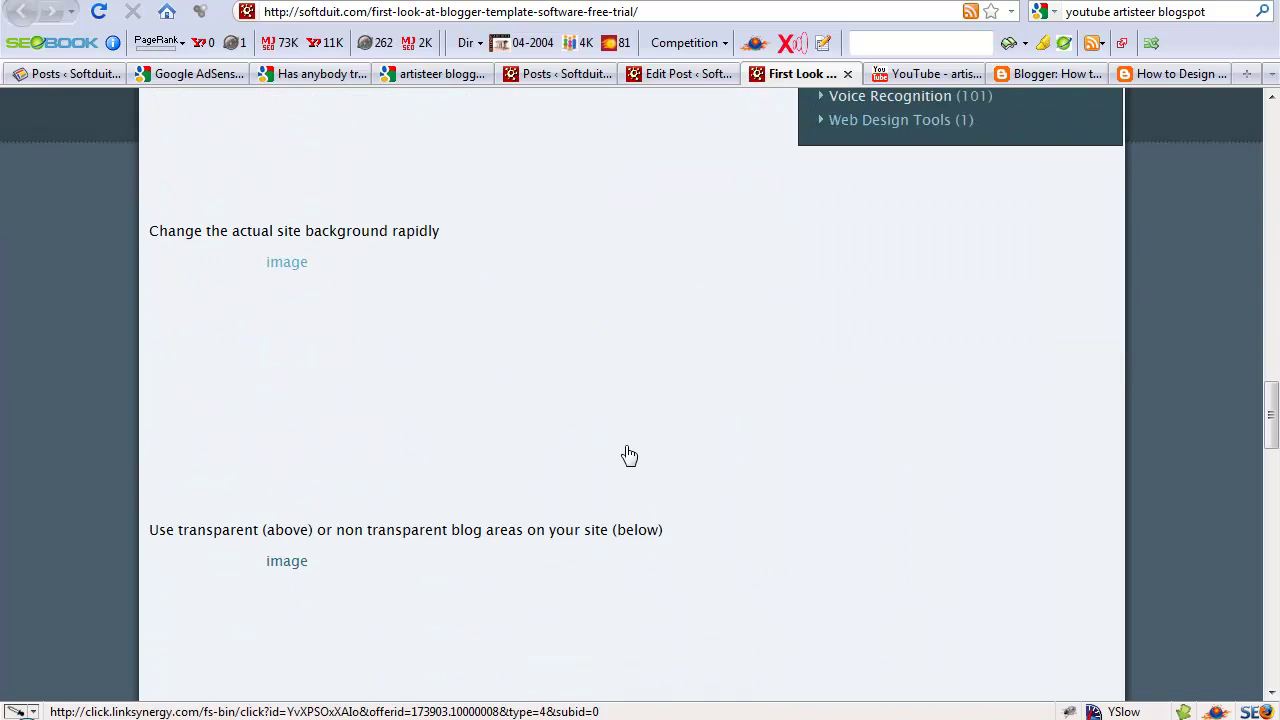
scroll(629, 455, down, 8)
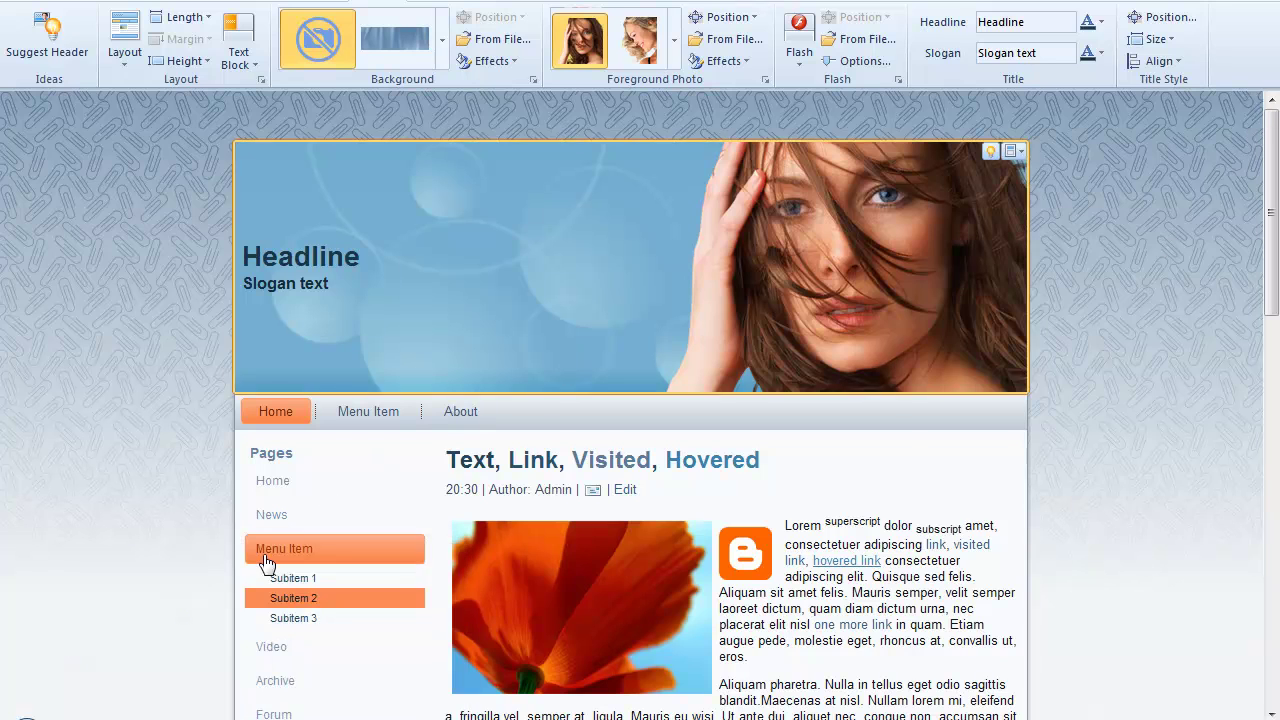
click(220, 680)
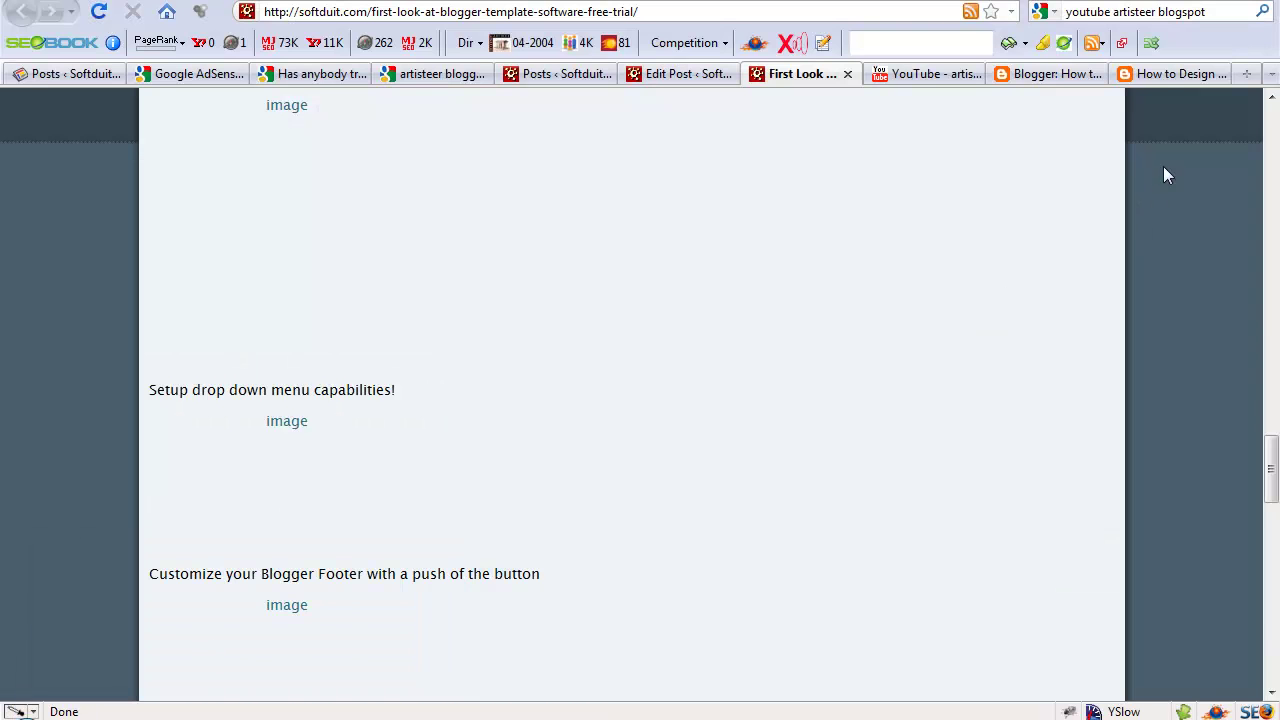
Open the 'How to Design...' example blog and scroll through its wall background and dark content area
click(1160, 74)
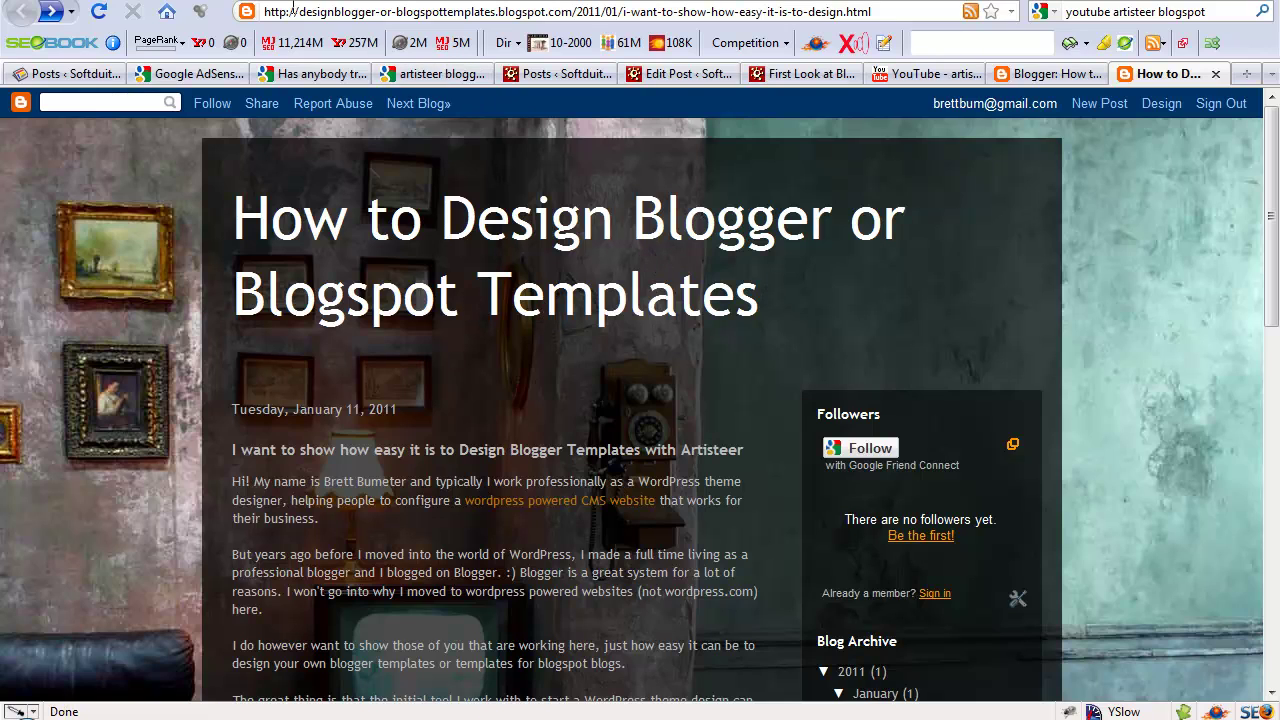
scroll(164, 344, down, 4)
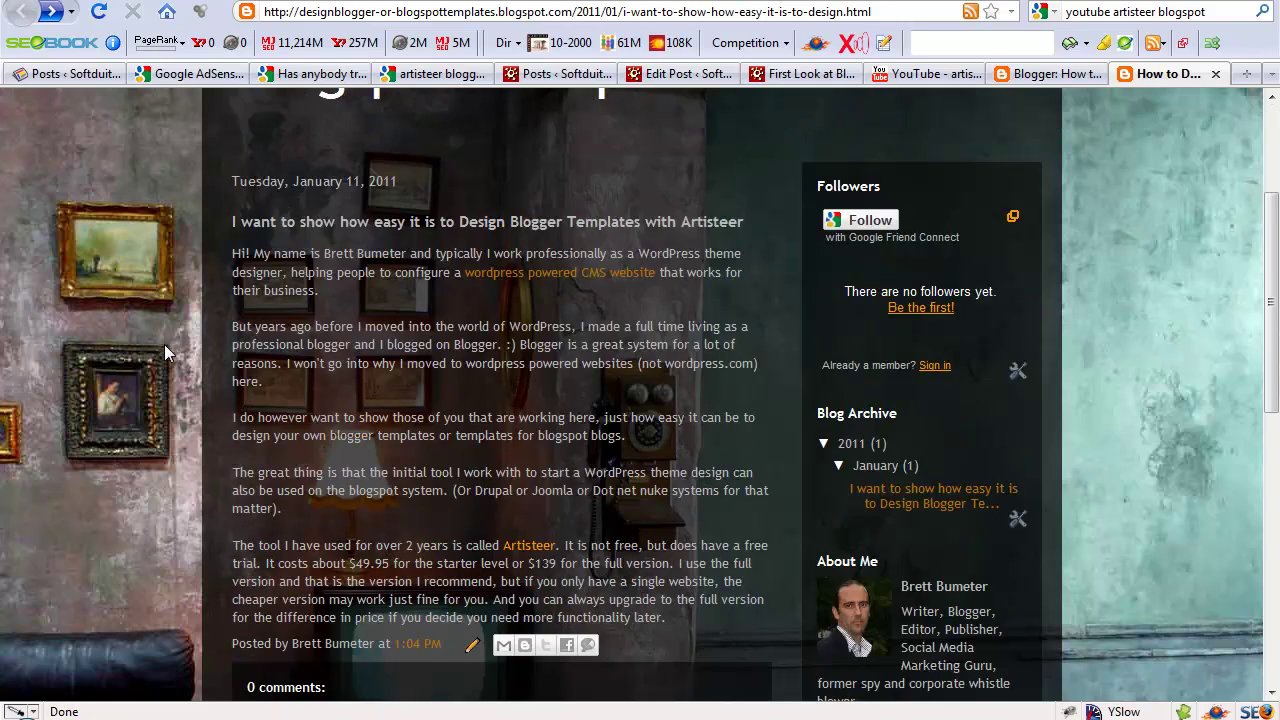
scroll(164, 344, down, 4)
scroll(162, 344, up, 8)
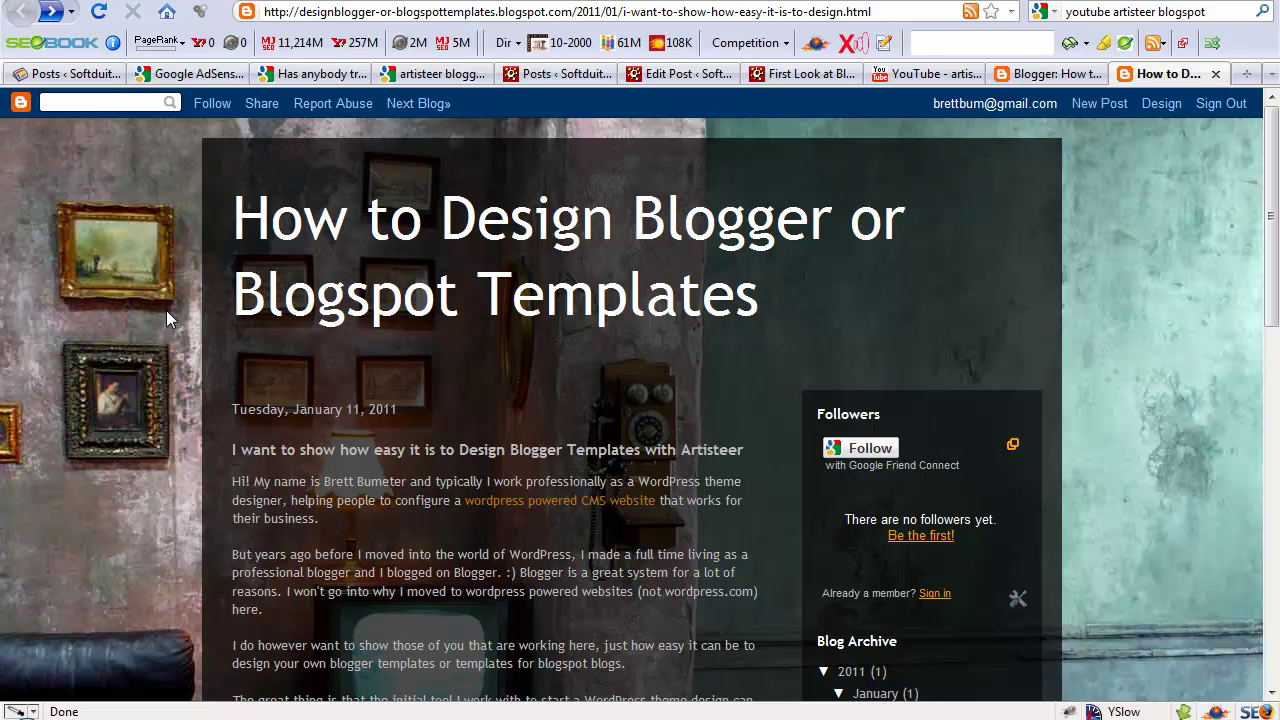
scroll(166, 310, down, 5)
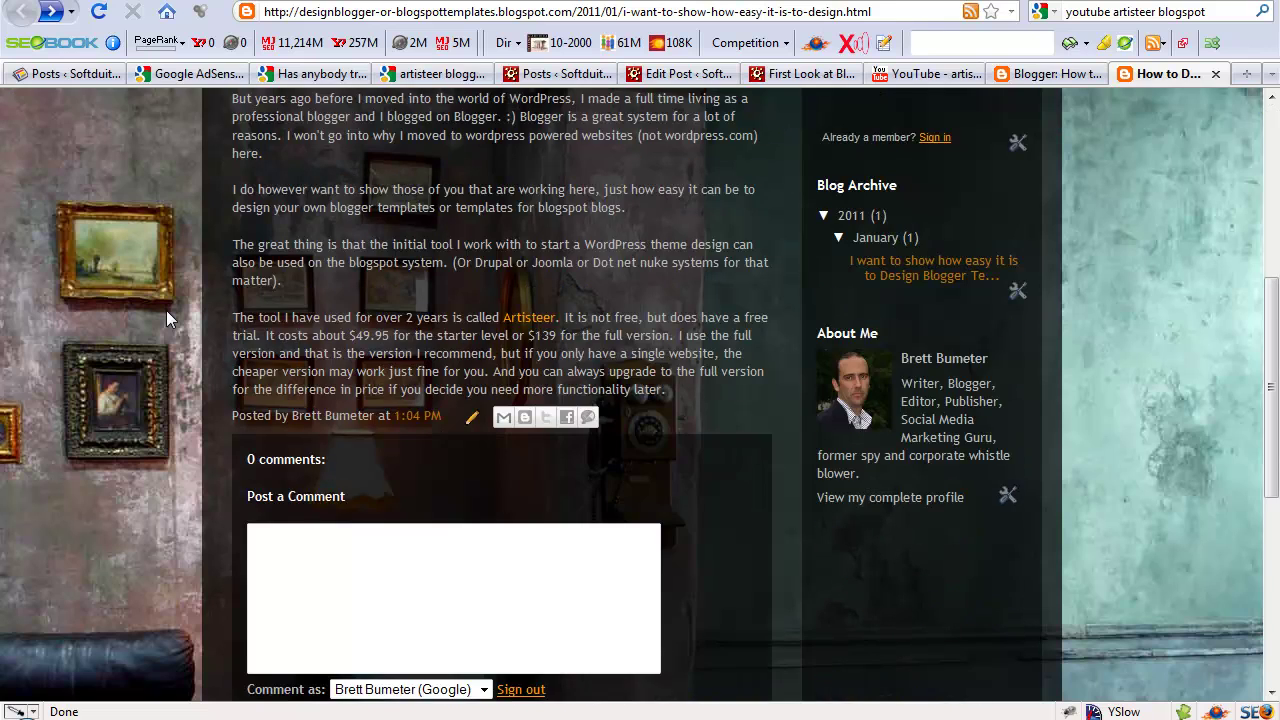
scroll(166, 310, up, 5)
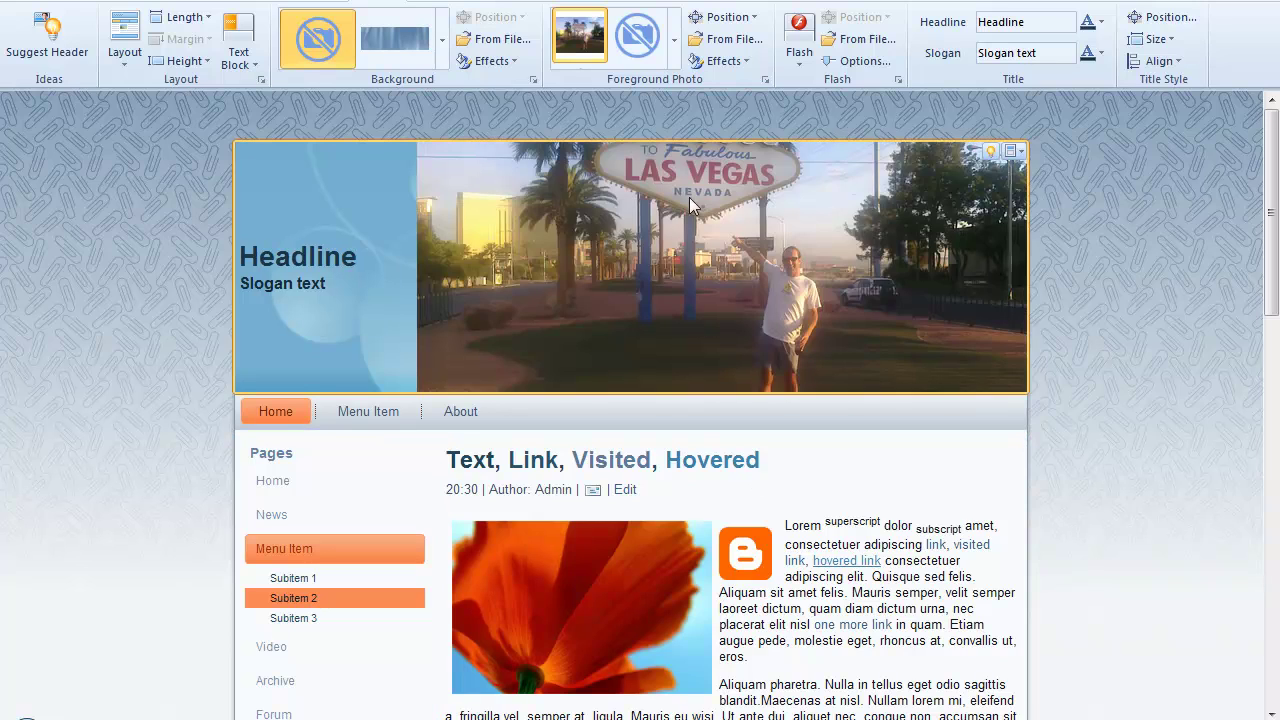
Set the header's Foreground Photo to No Photo, leaving only the blue bubble background
click(675, 40)
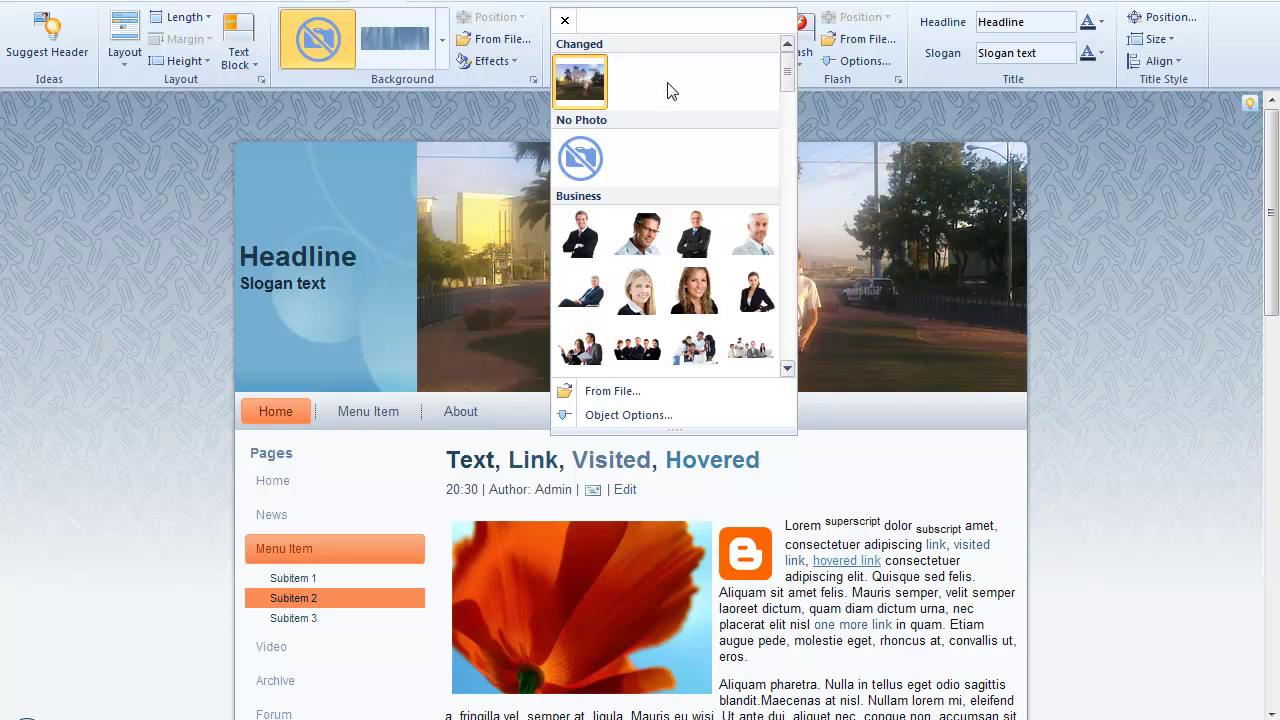
key(Escape)
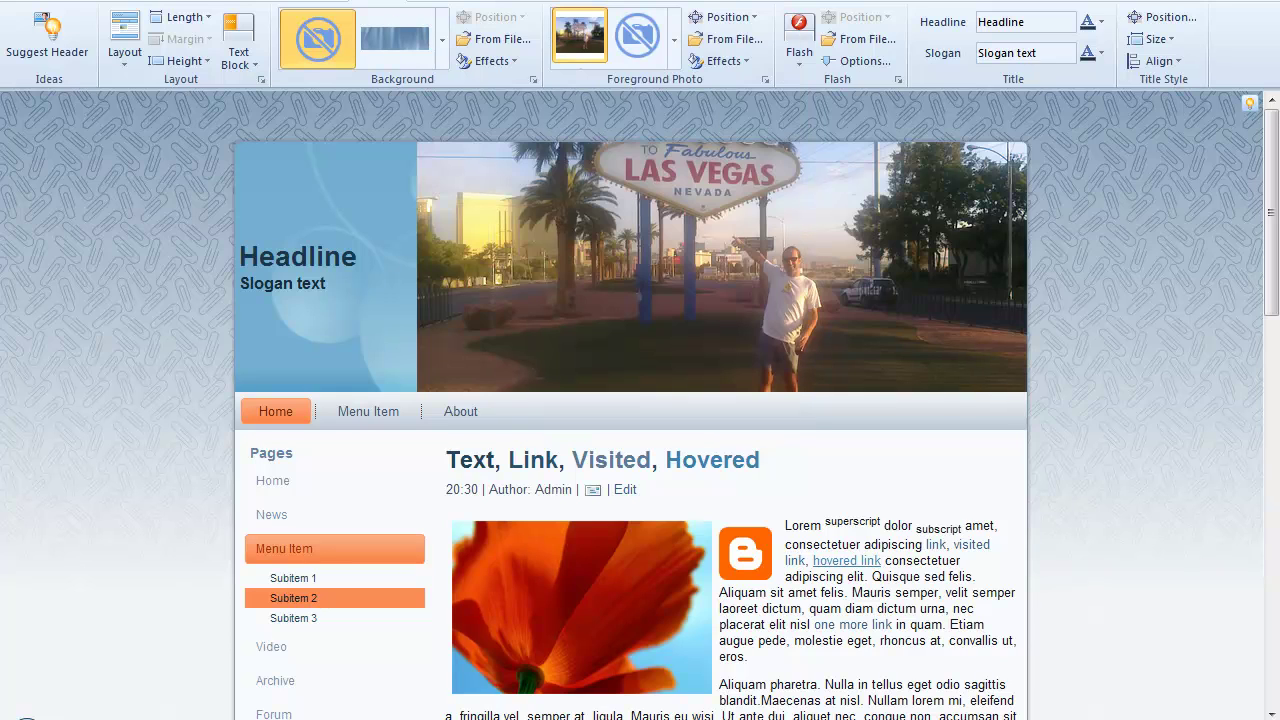
click(675, 45)
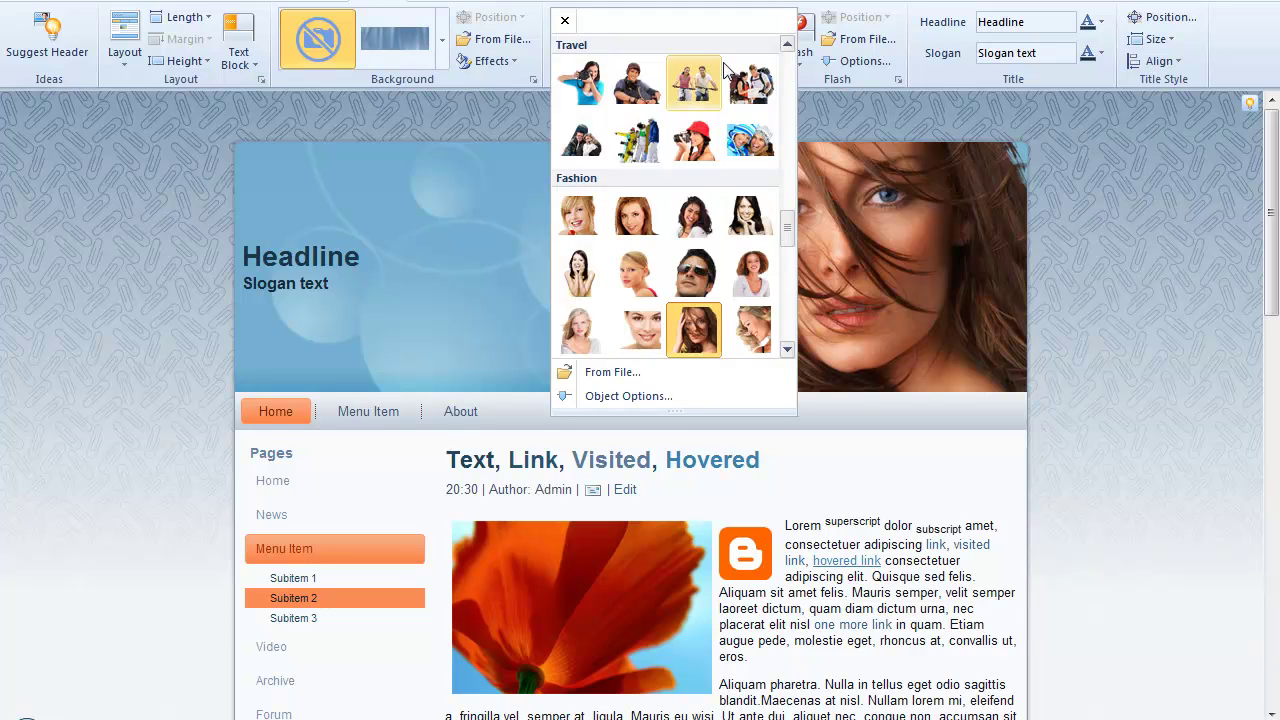
click(790, 68)
click(790, 68)
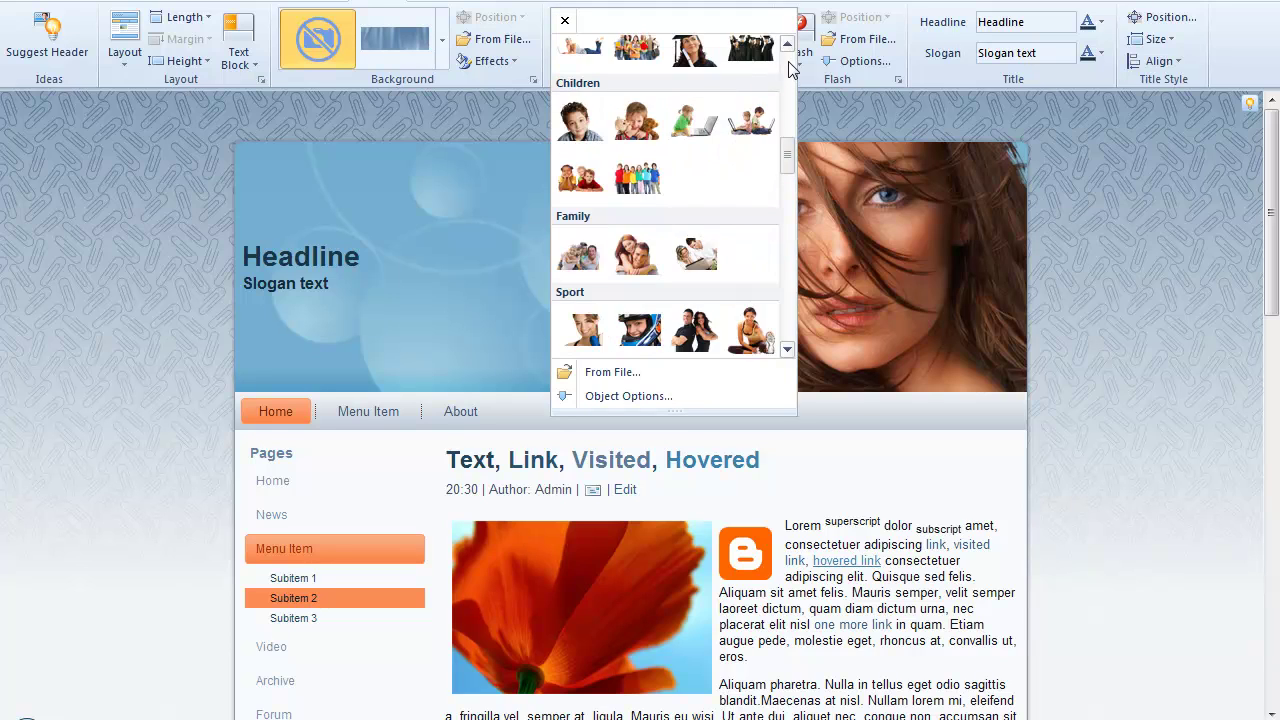
click(790, 68)
click(790, 68)
click(790, 80)
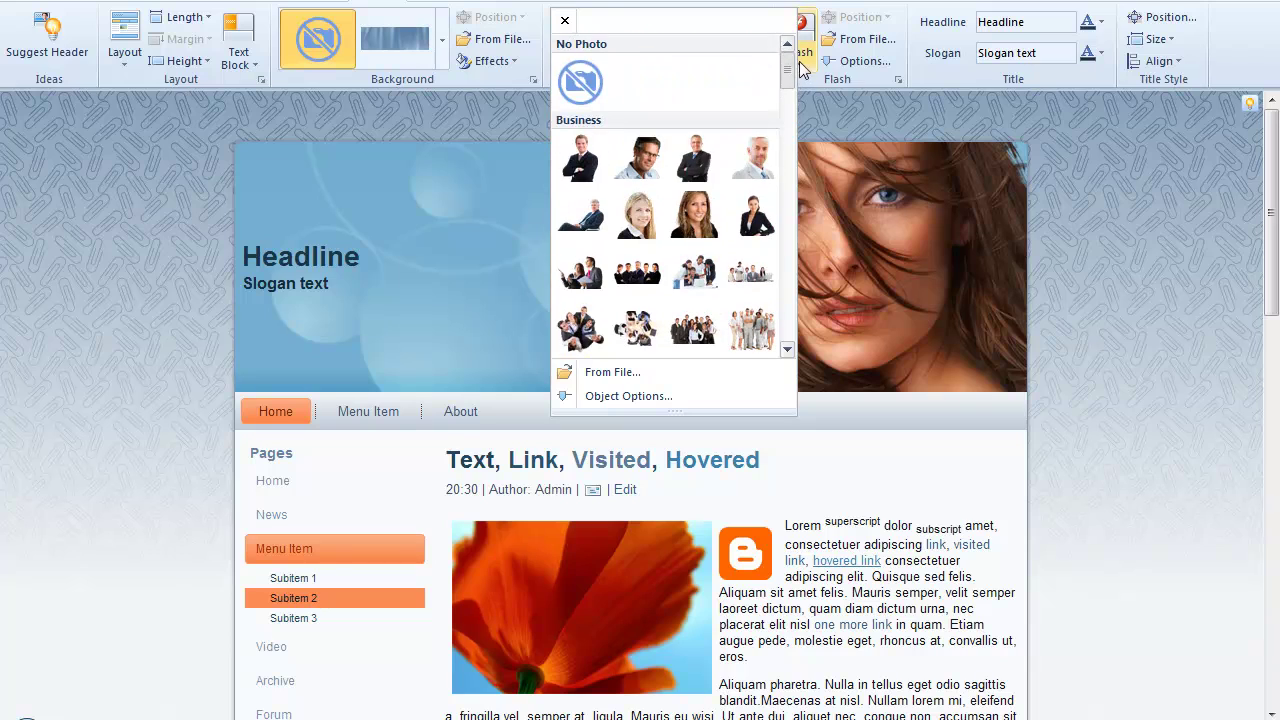
click(578, 84)
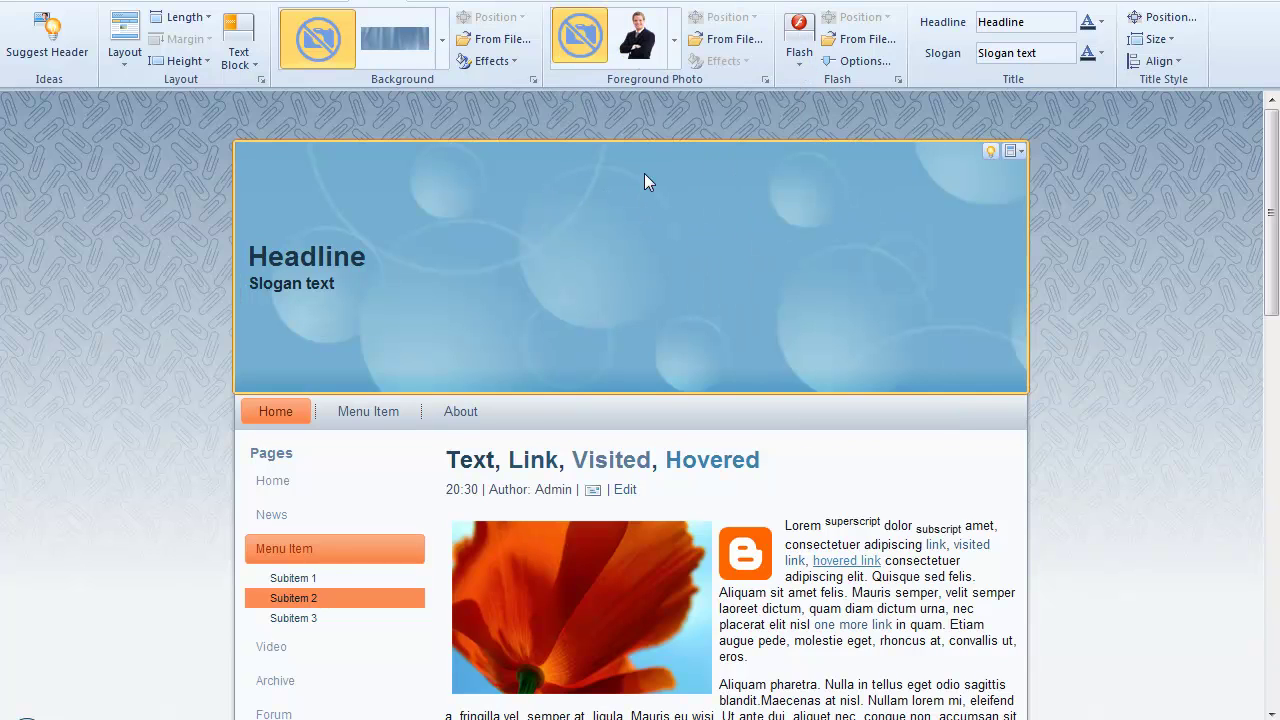
Use the night city lights image as header background, then compare it with the example blog
click(442, 39)
scroll(545, 236, down, 5)
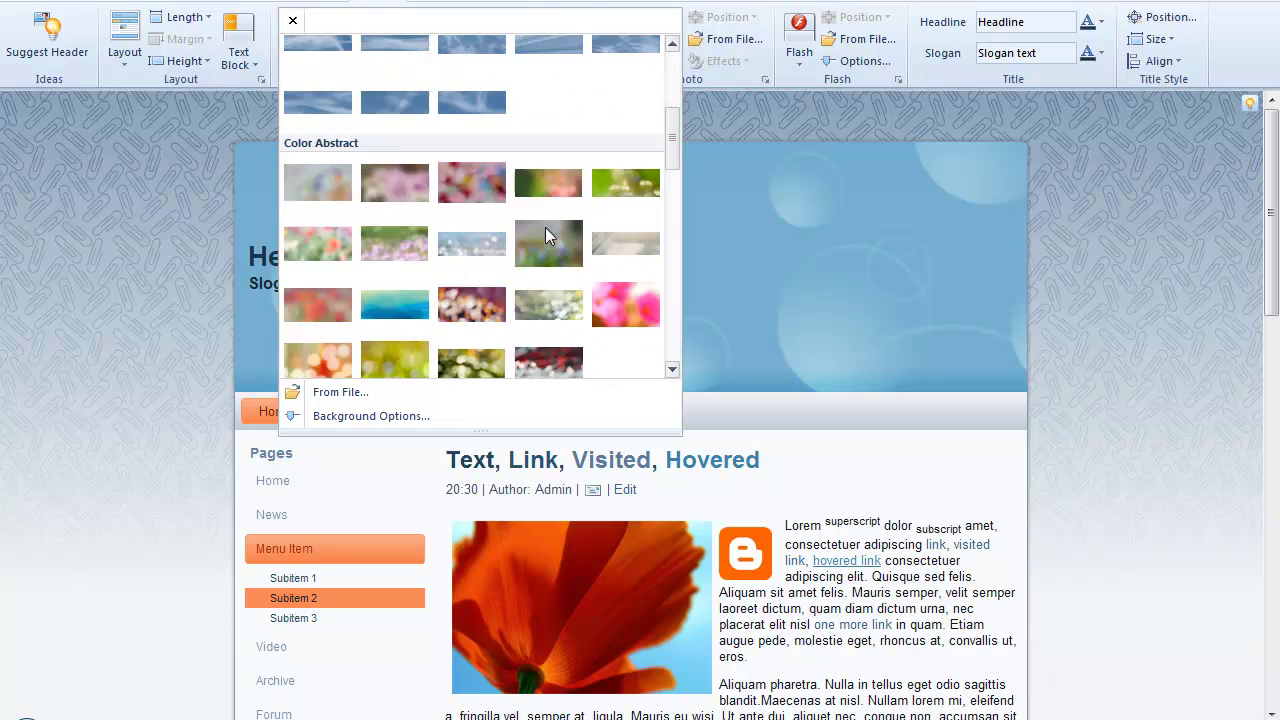
scroll(545, 236, down, 10)
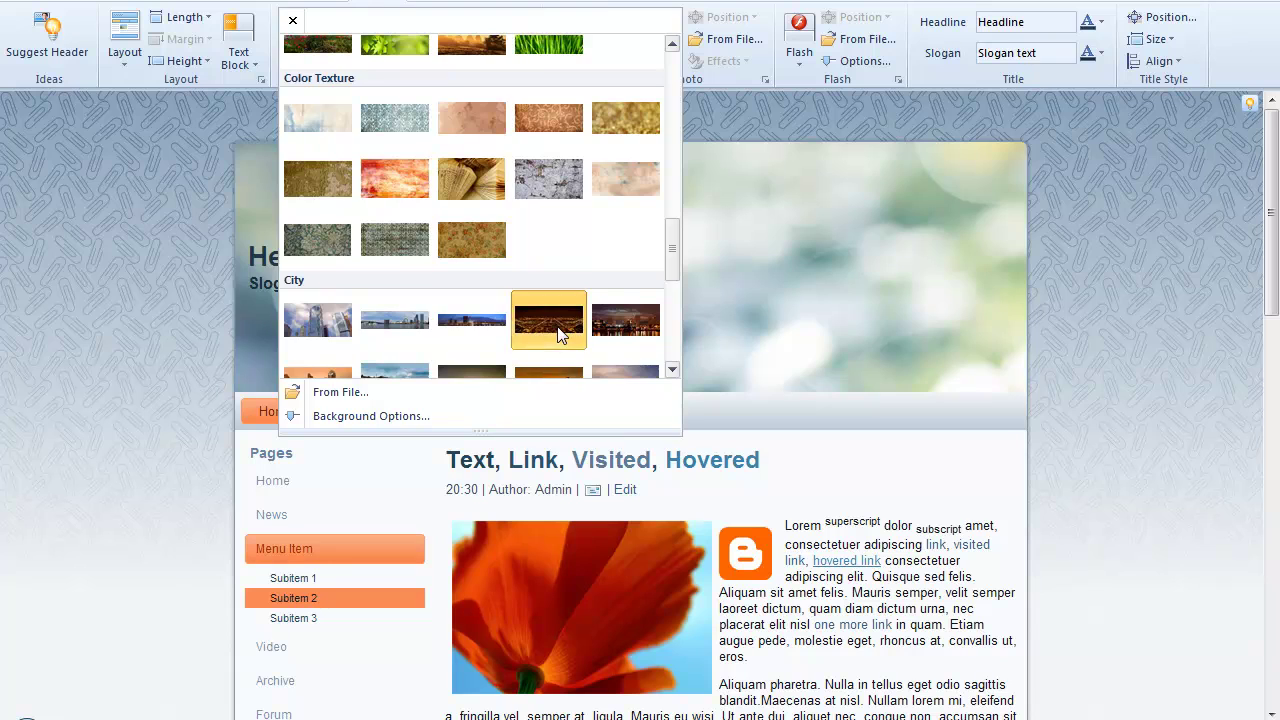
click(557, 327)
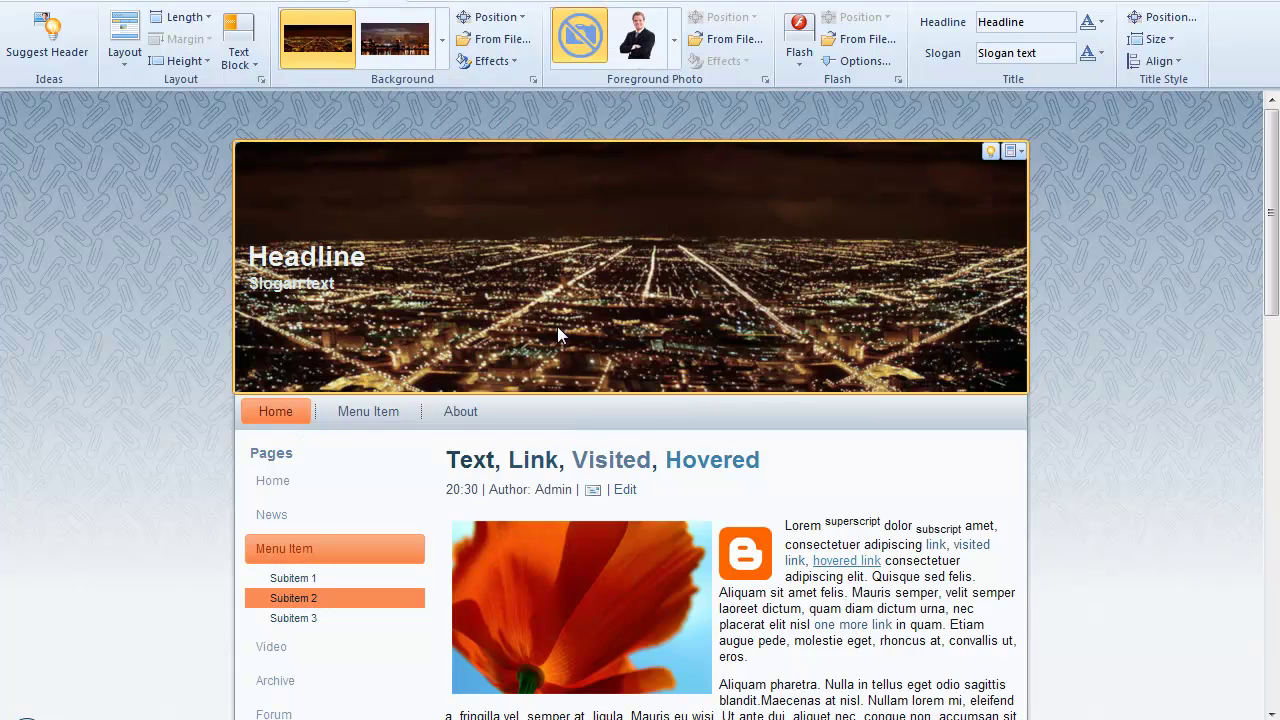
key(alt+Tab)
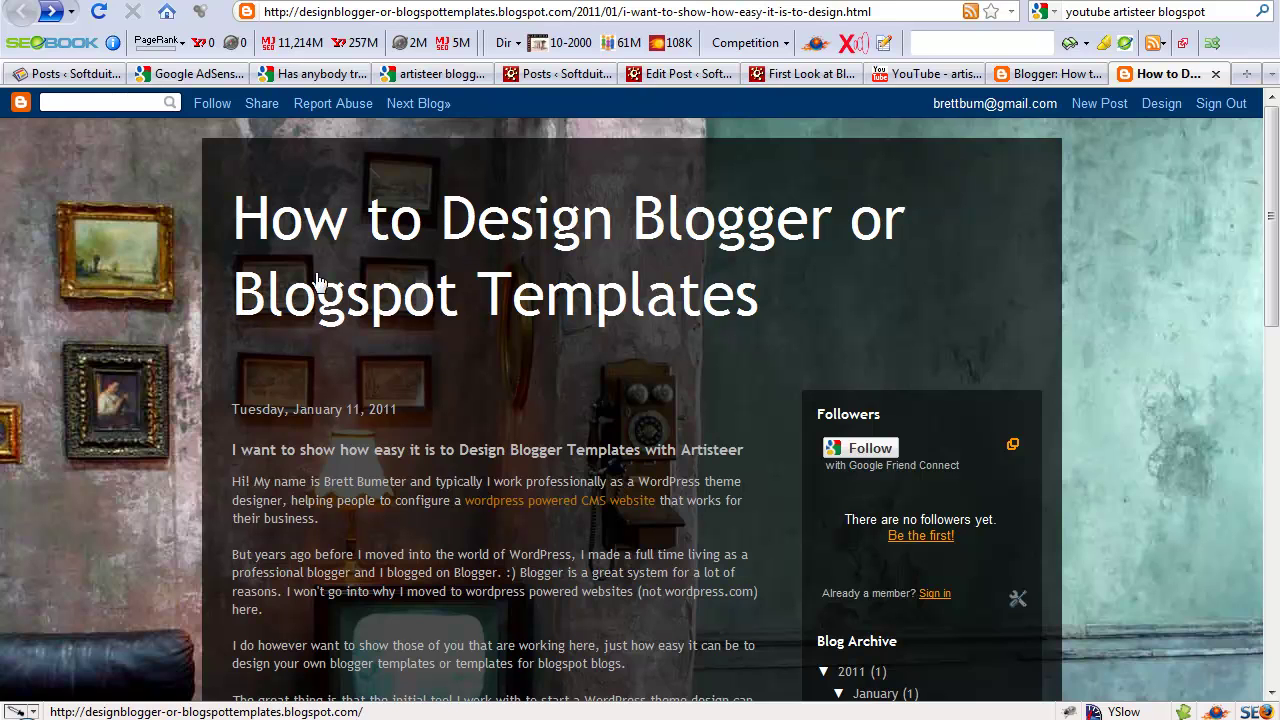
key(alt+Tab)
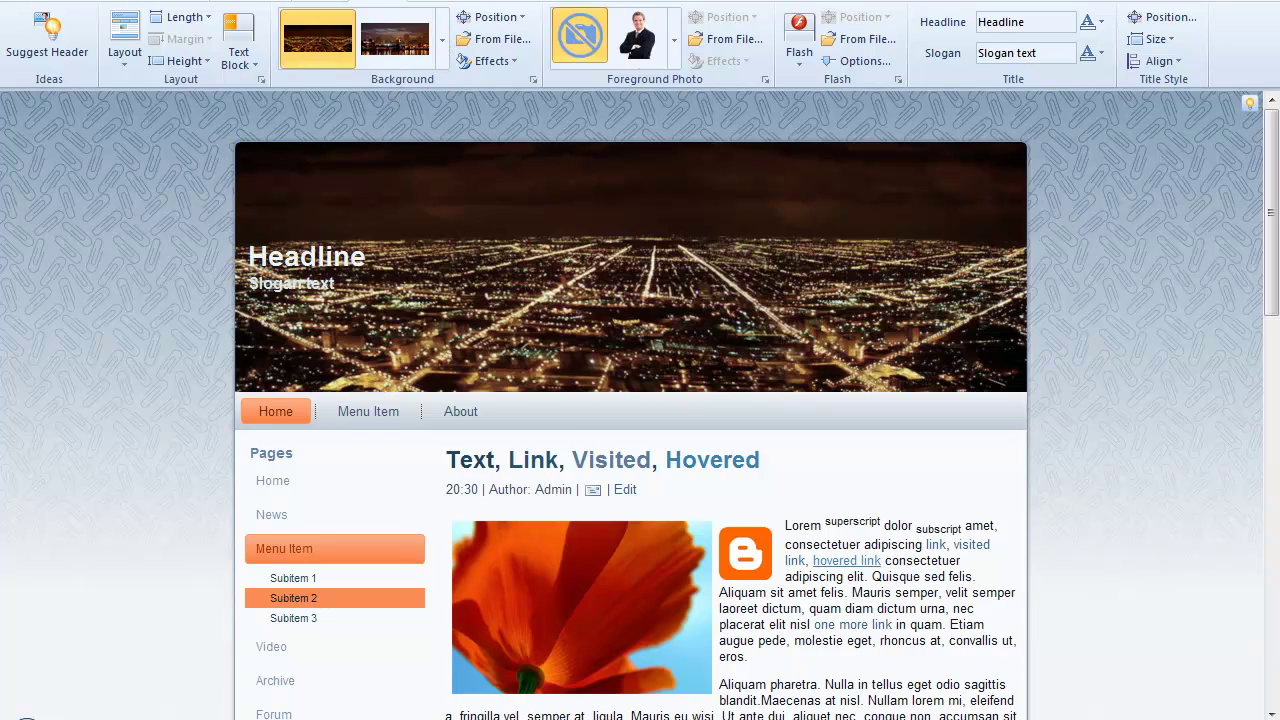
Load the wall image from file as page background at Top Center, then compare with the example blog
click(442, 40)
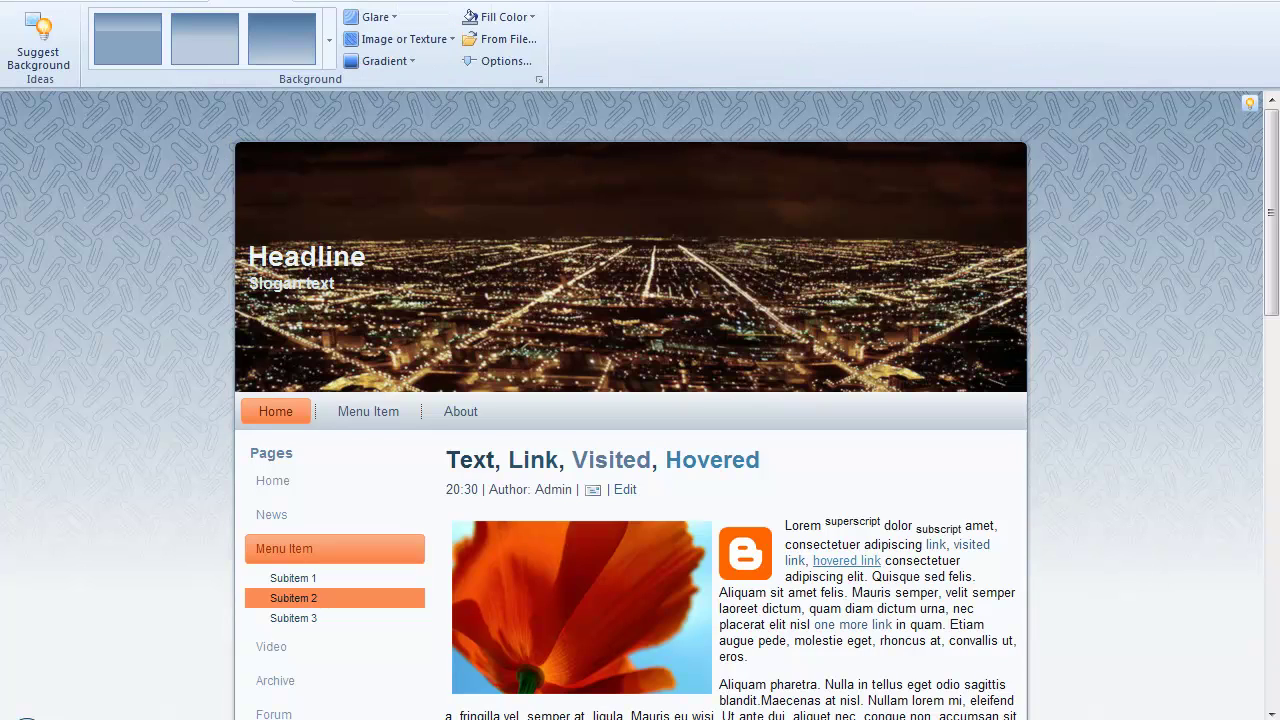
click(500, 42)
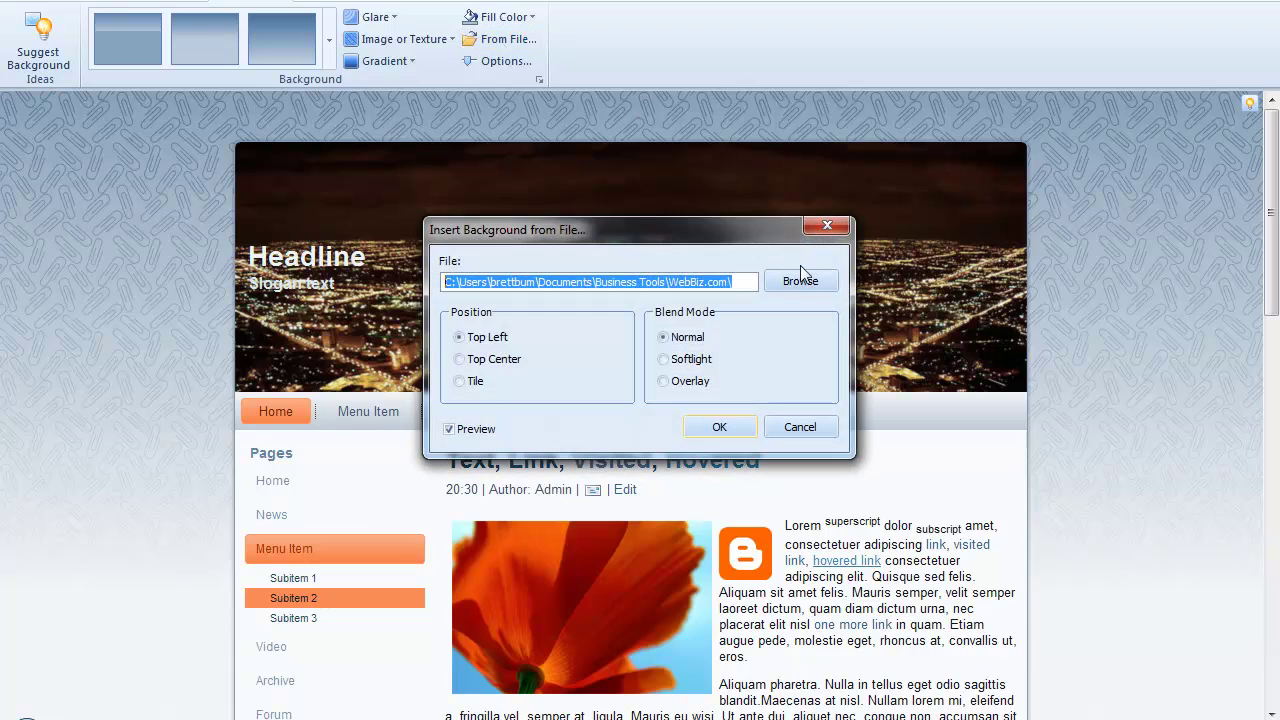
click(800, 280)
click(1094, 687)
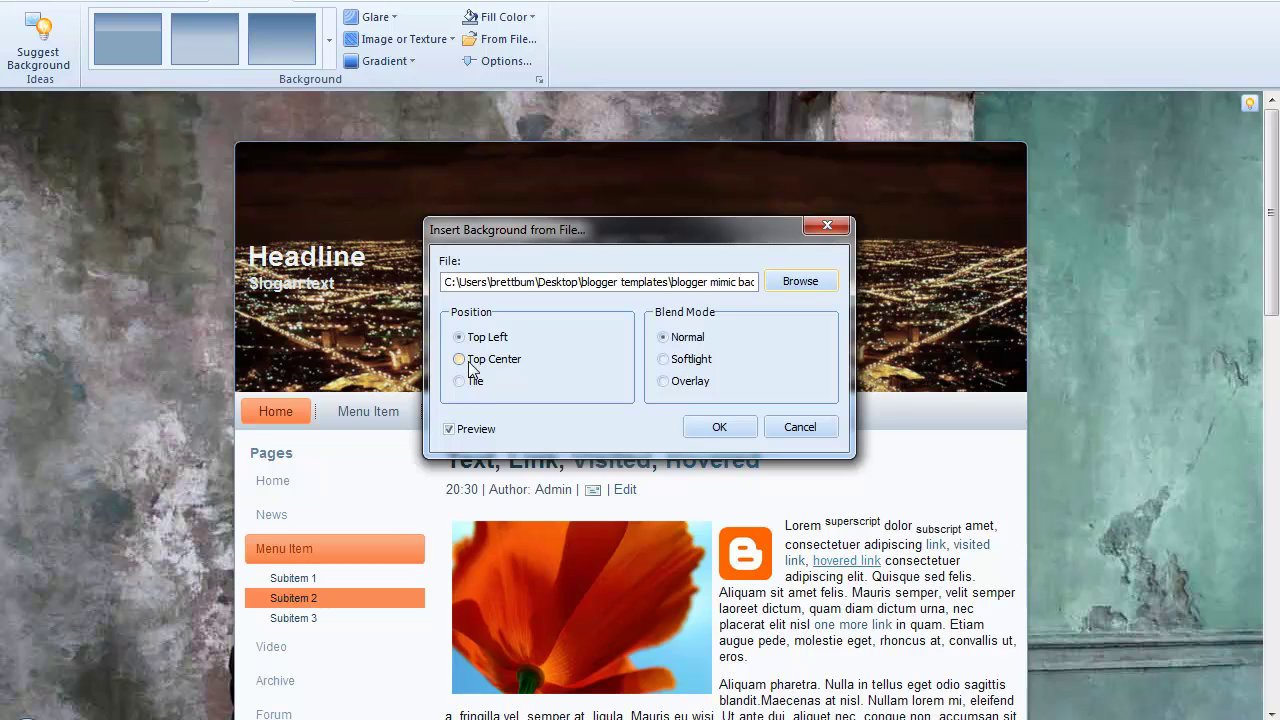
click(474, 366)
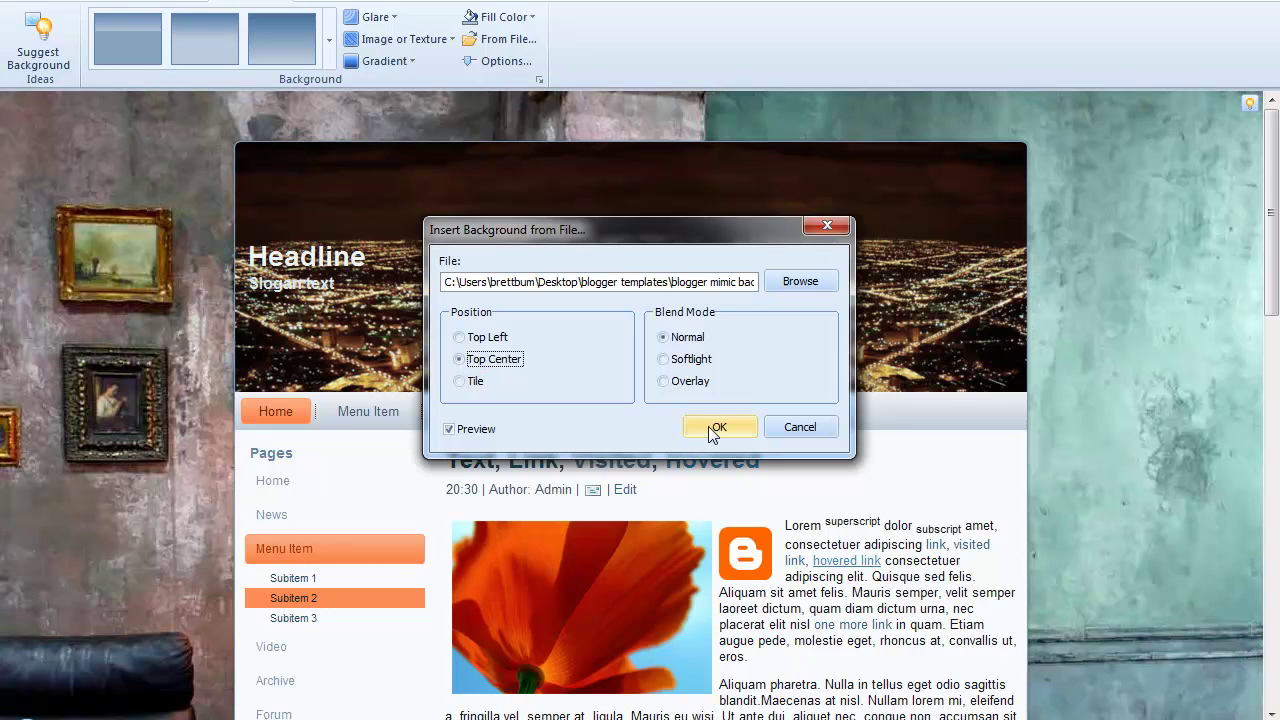
click(708, 426)
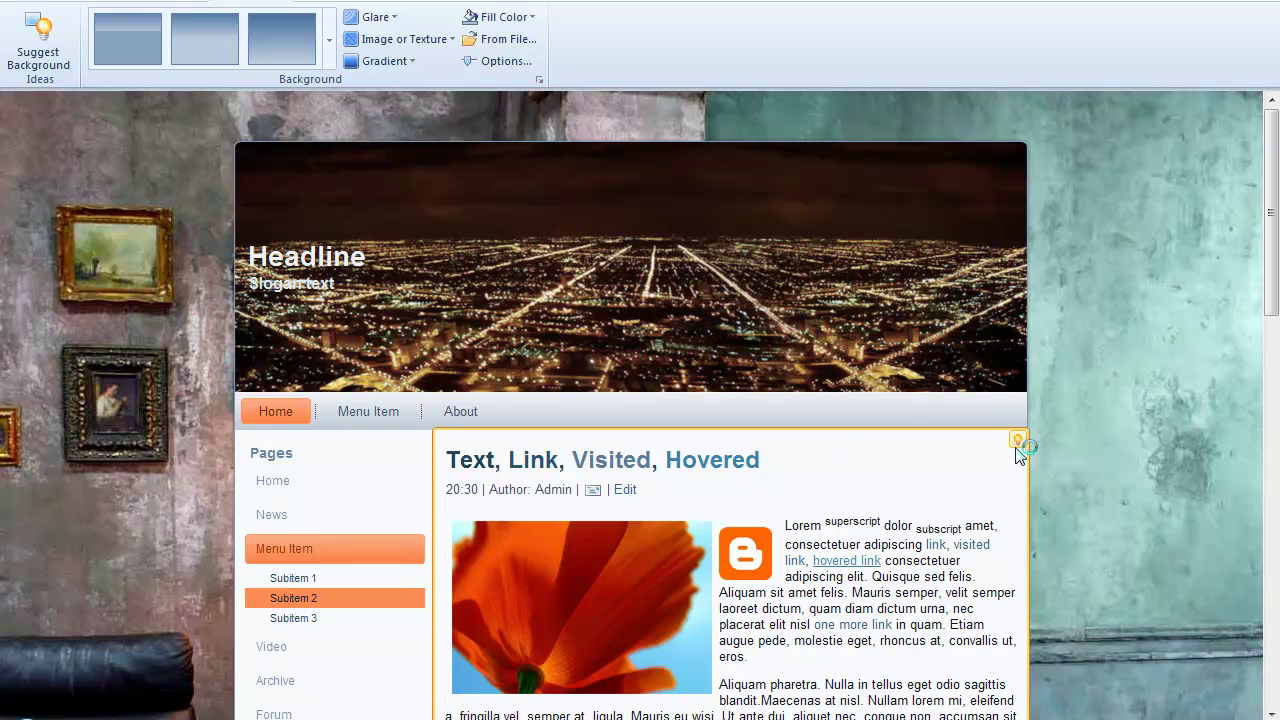
key(alt+Tab)
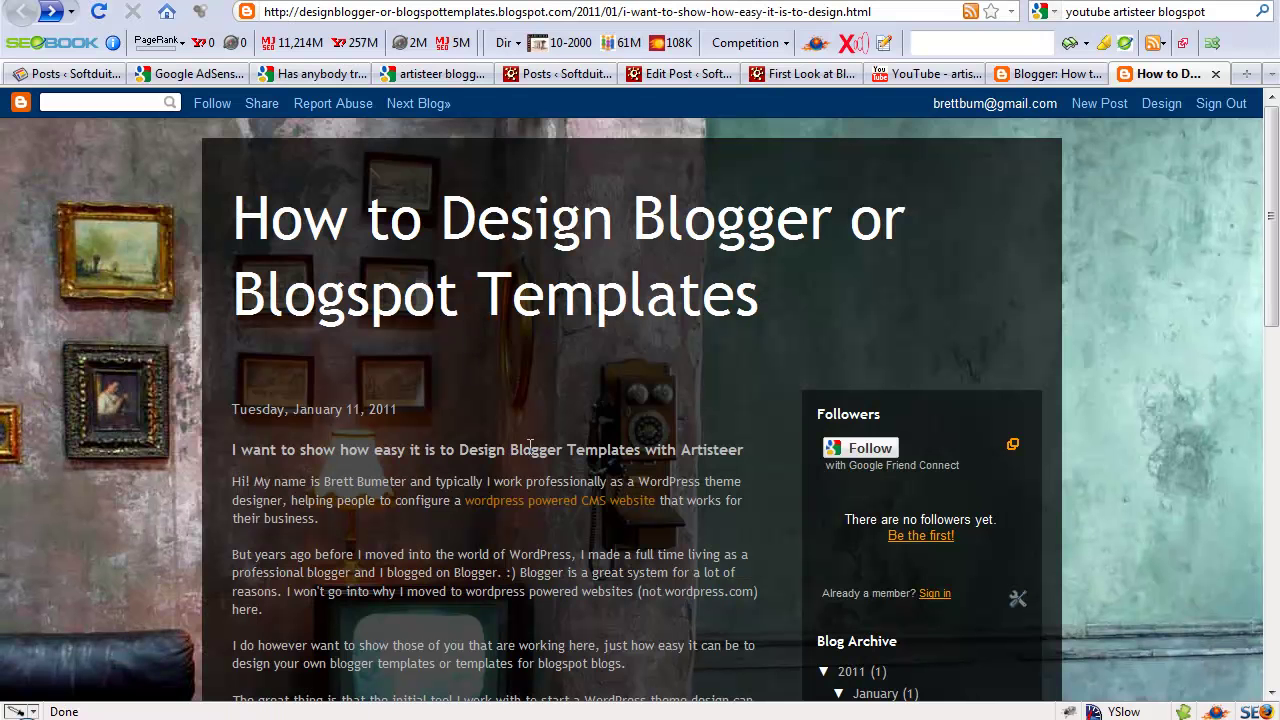
key(alt+Tab)
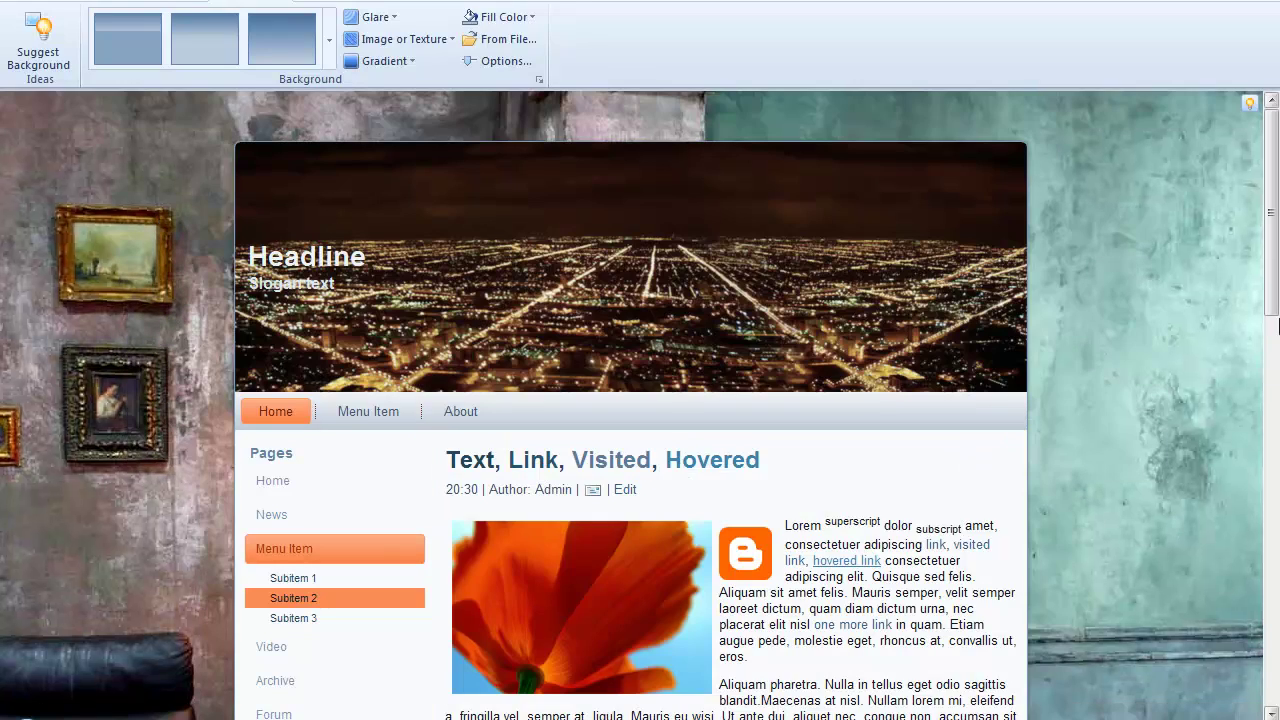
drag(1272, 254, 820, 114)
click(342, 2)
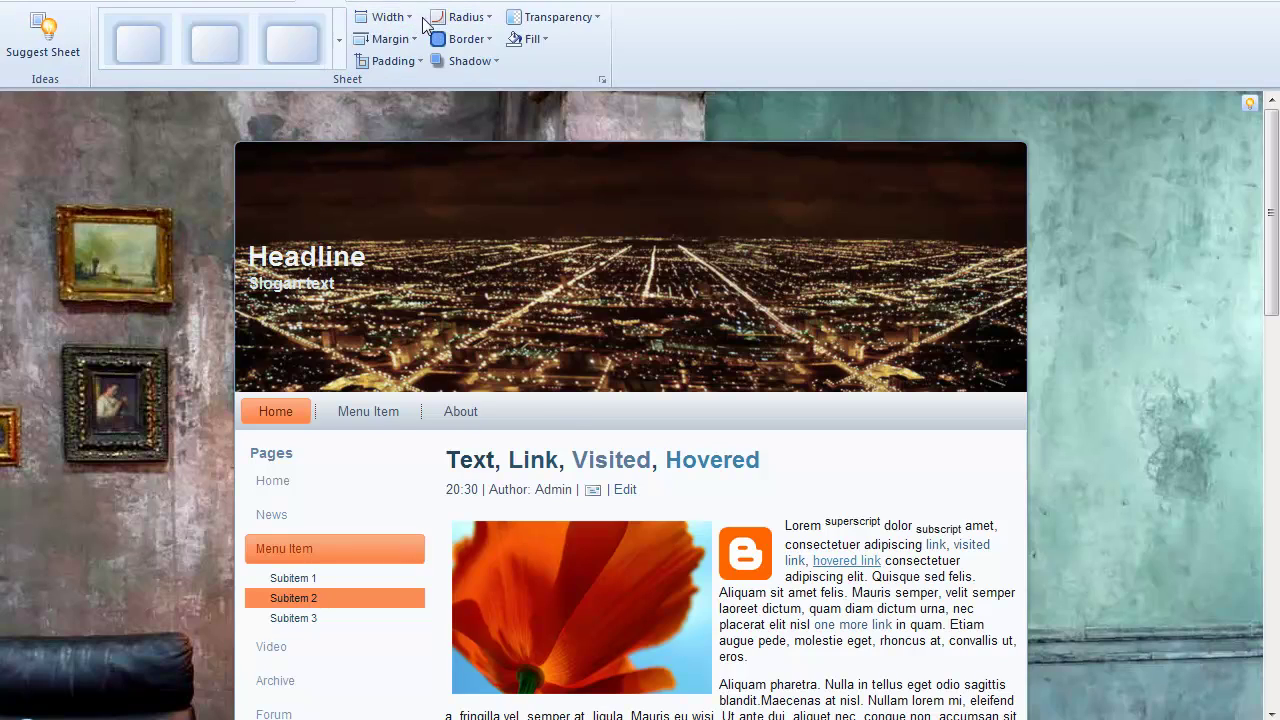
Pick a new sheet width and apply the Fixed layout with the menu above the header
click(390, 17)
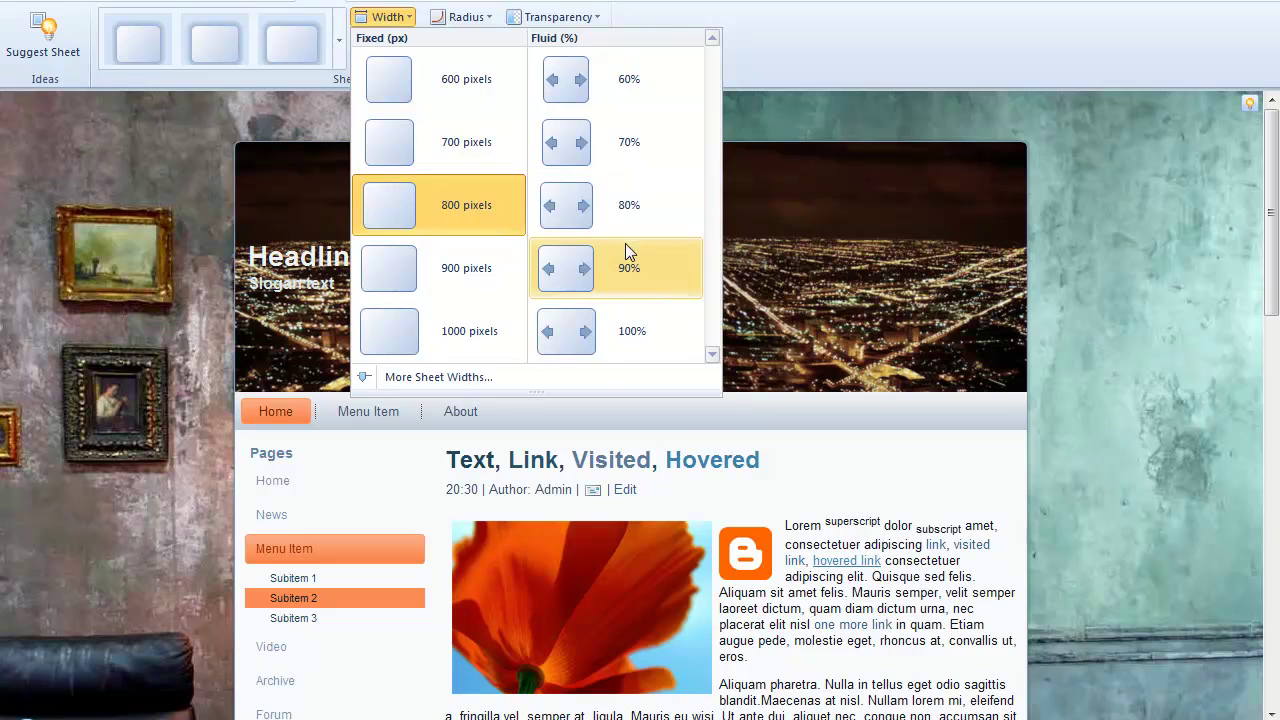
click(633, 207)
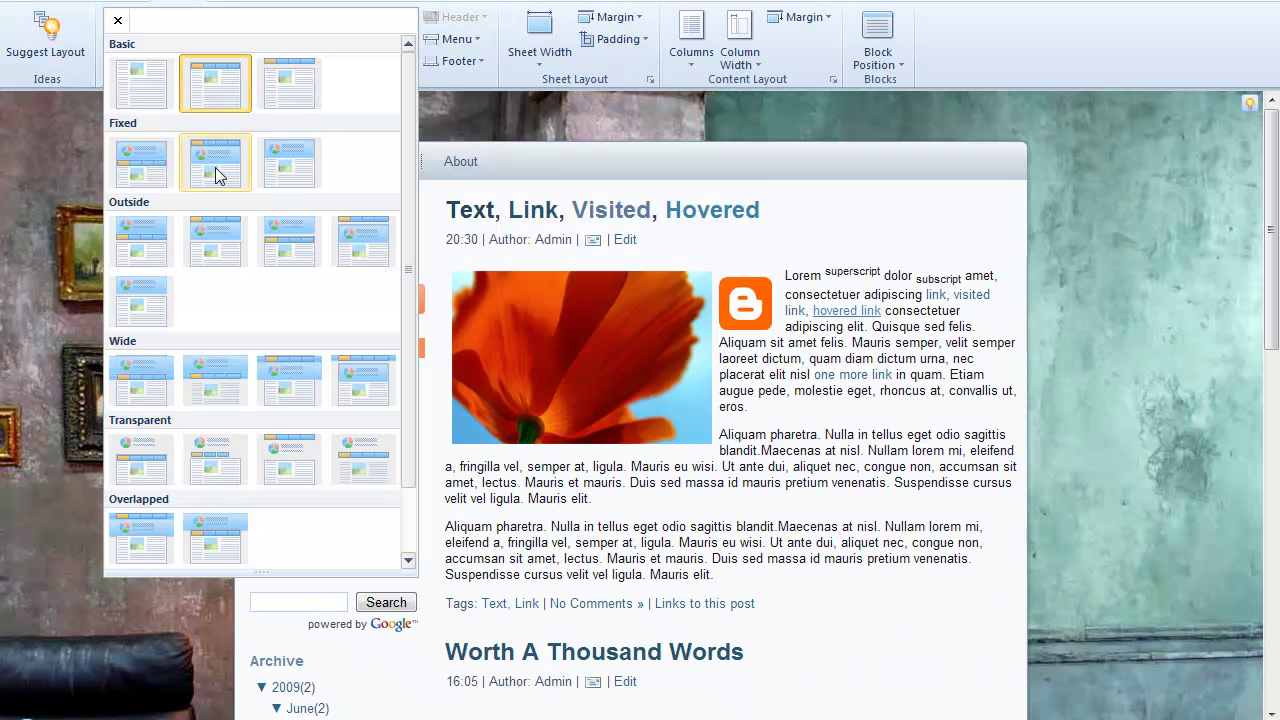
click(216, 175)
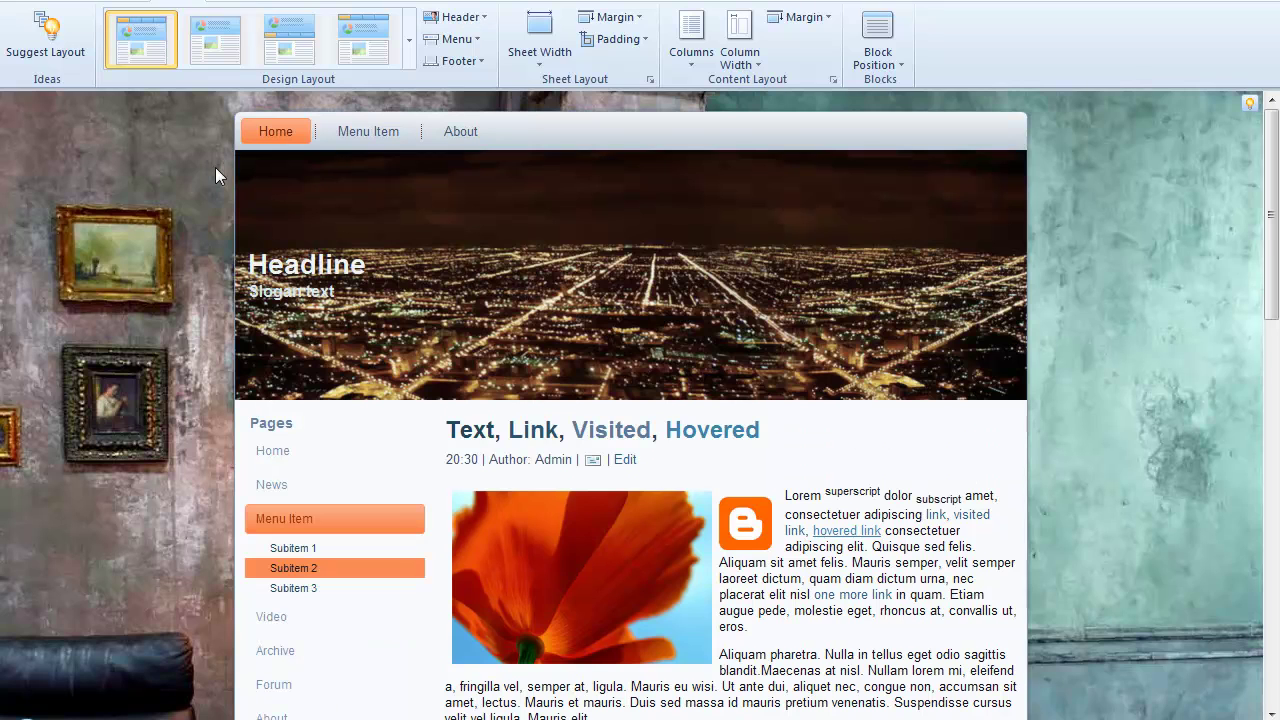
Apply the Darkness colour theme from the Dark section of Color Themes
click(176, 2)
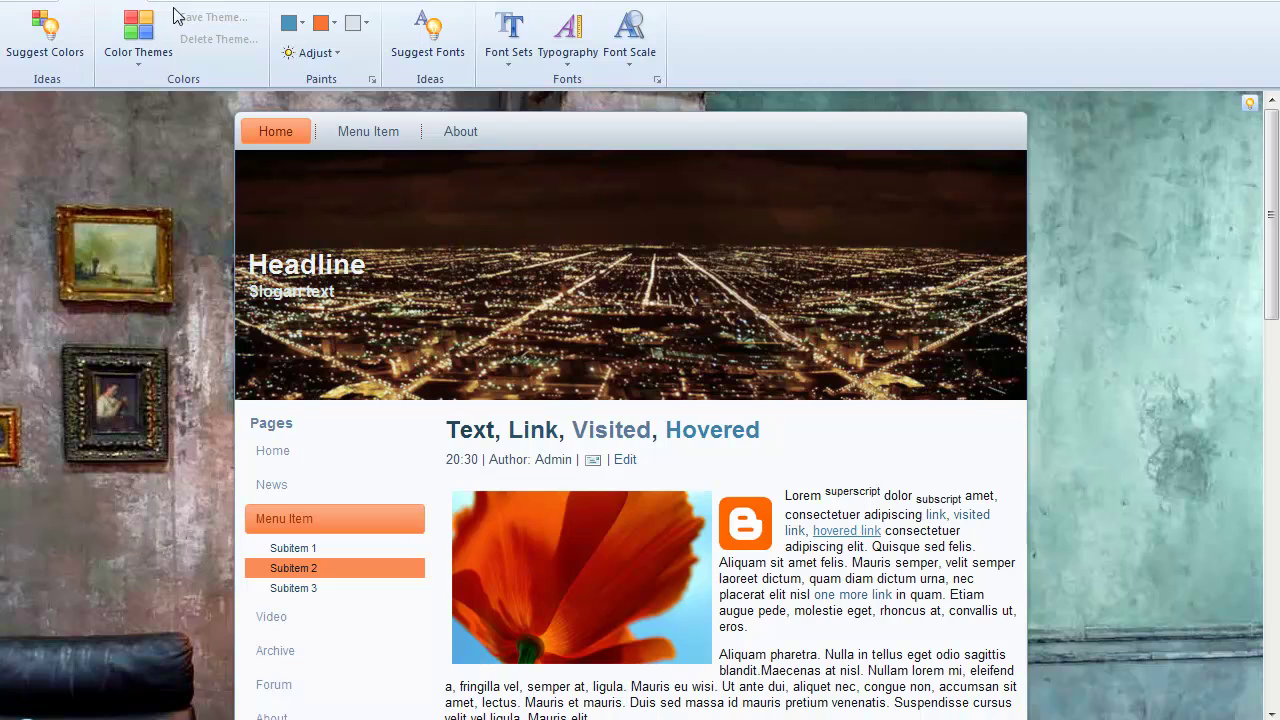
click(143, 63)
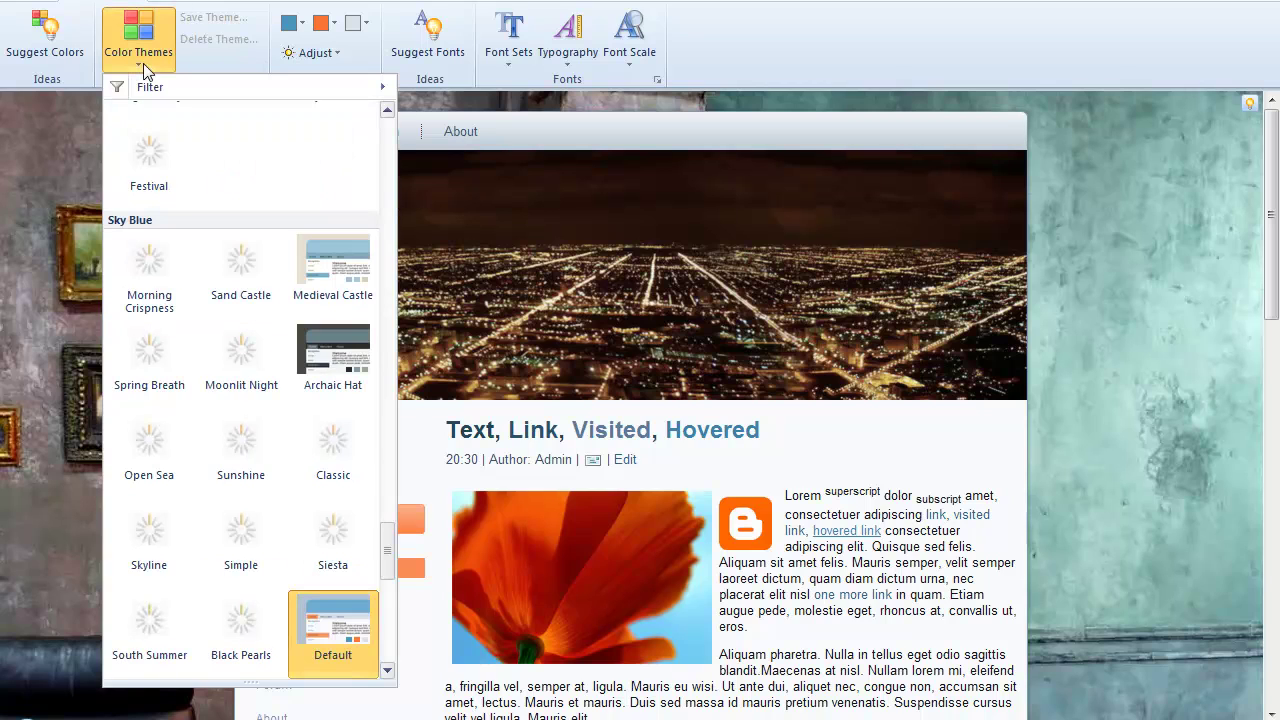
scroll(300, 380, down, 4)
scroll(300, 380, down, 5)
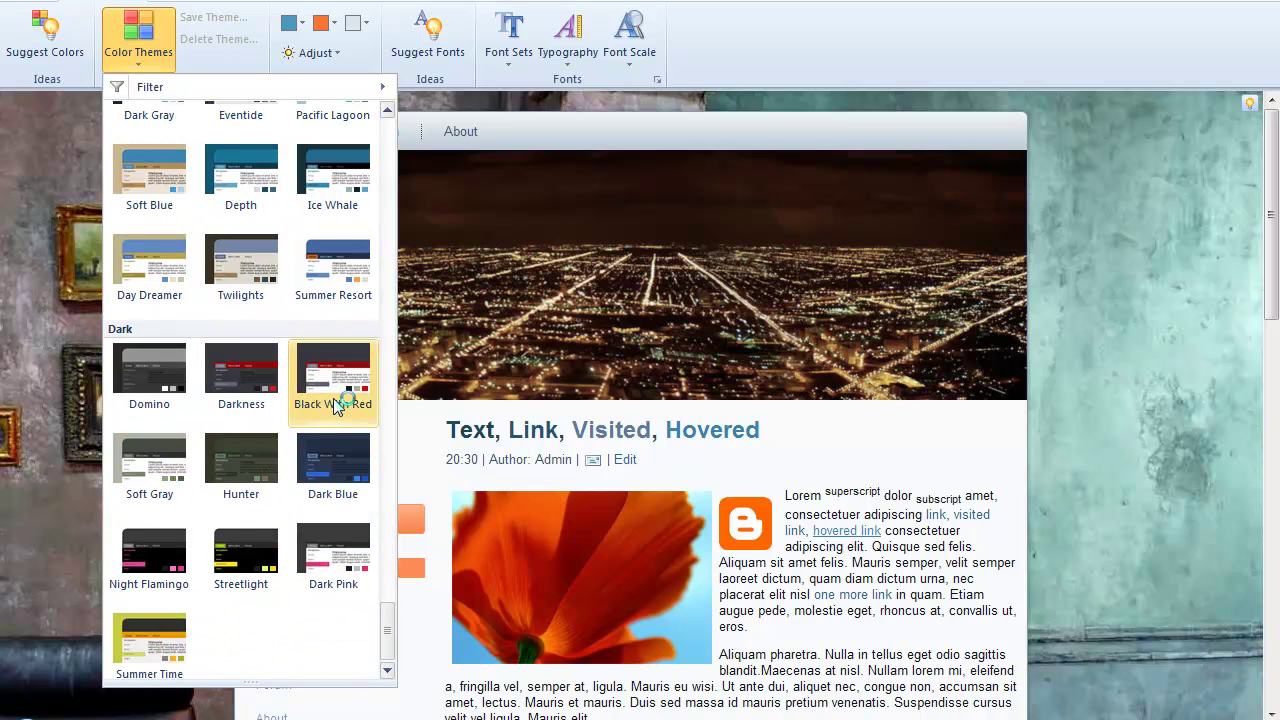
scroll(338, 404, down, 1)
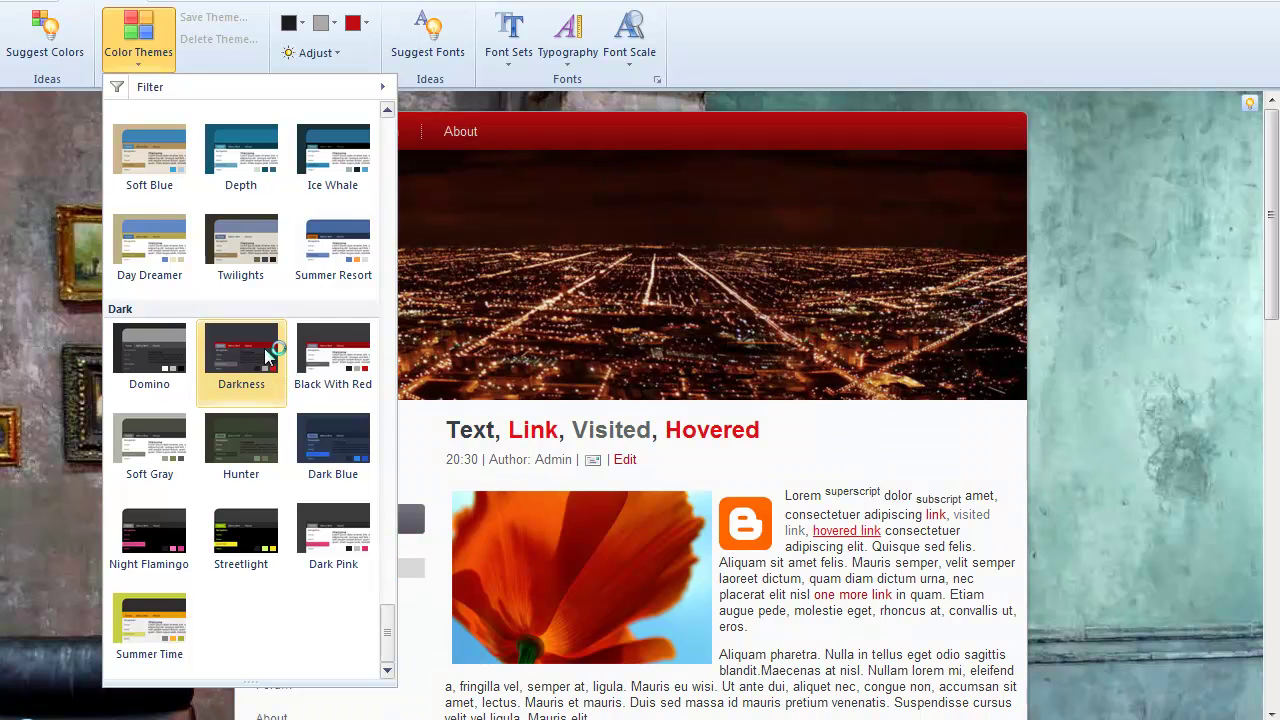
click(265, 355)
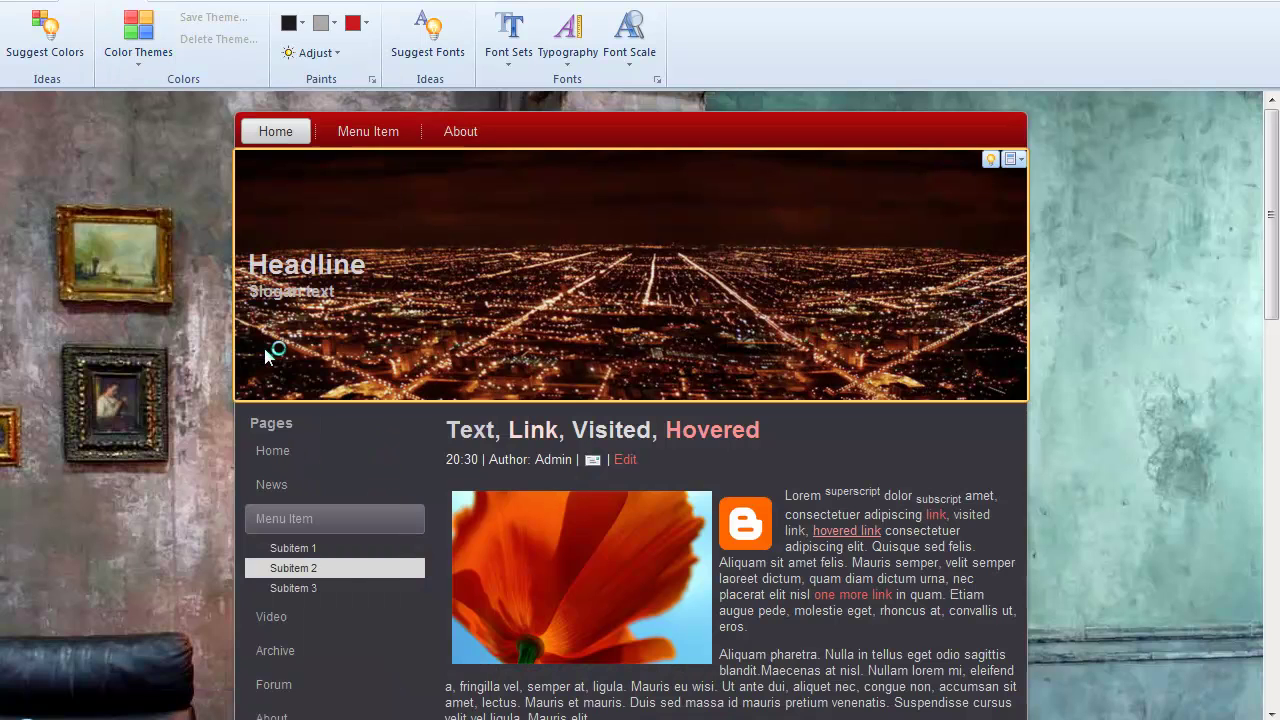
Select the content sheet and keep its transparency fully opaque for now
click(545, 2)
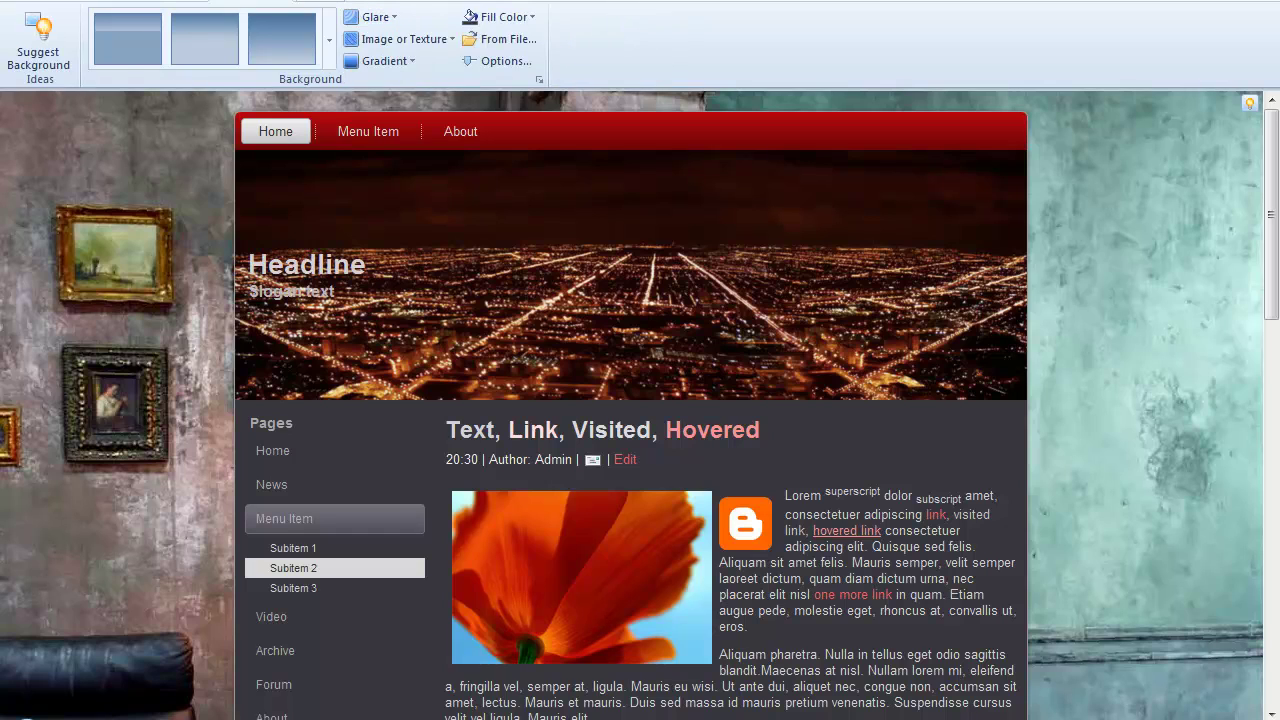
click(556, 17)
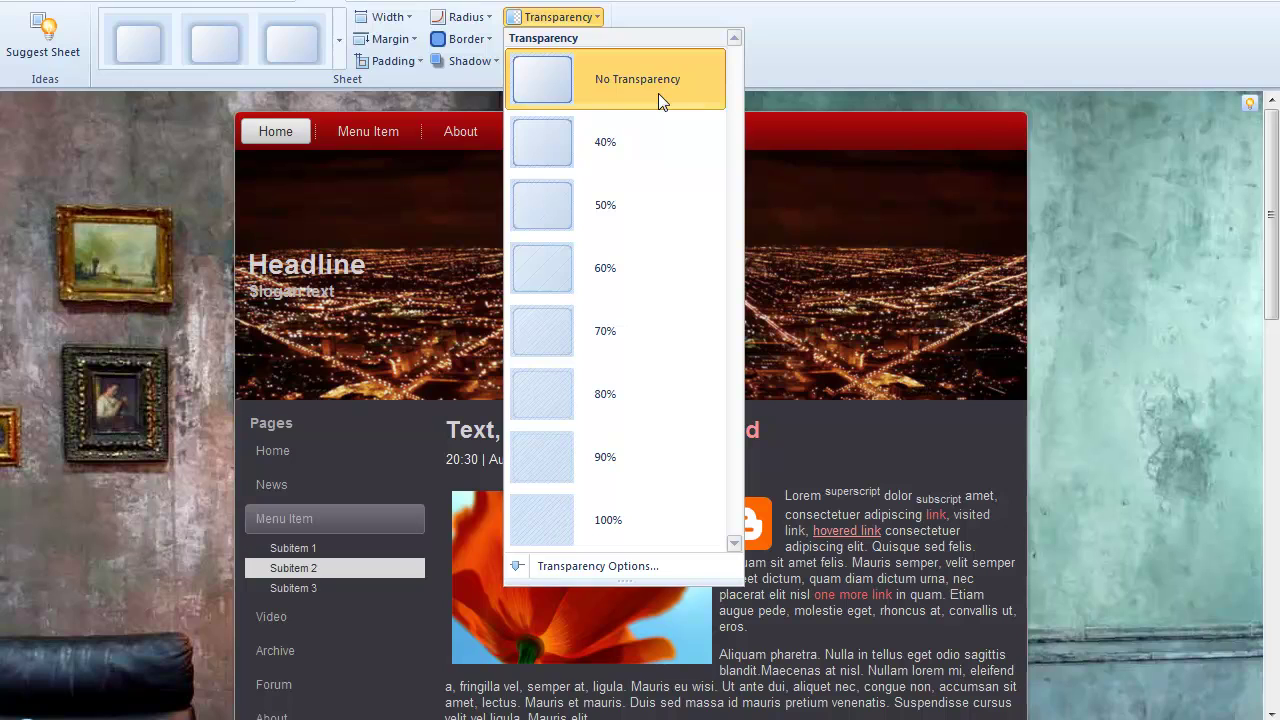
click(658, 93)
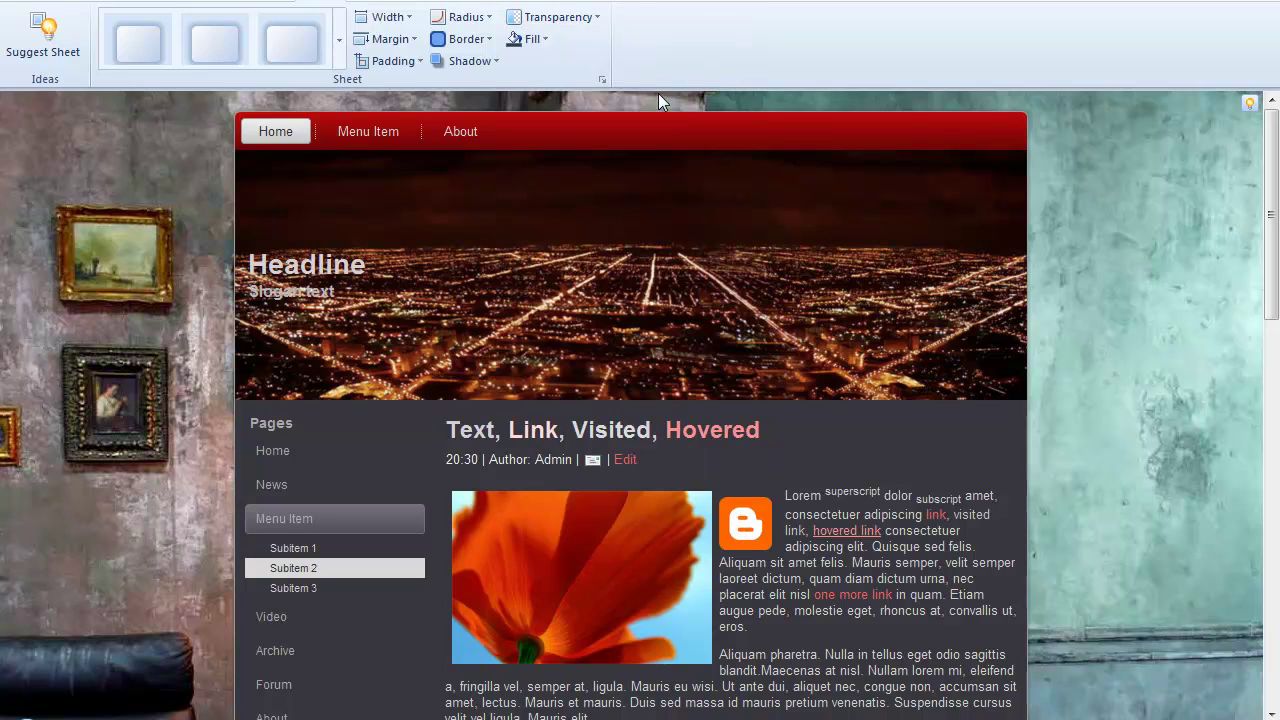
Fill the sheet with pure black (000000) through More Colors
click(546, 43)
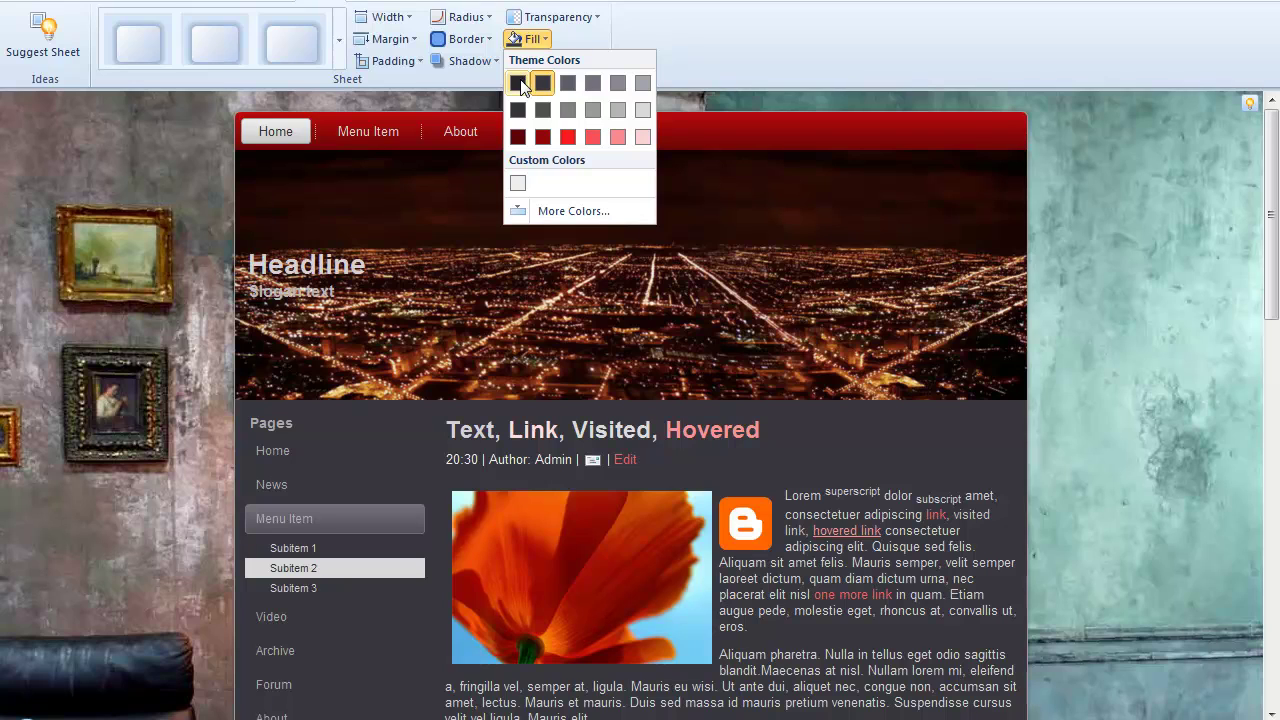
click(521, 82)
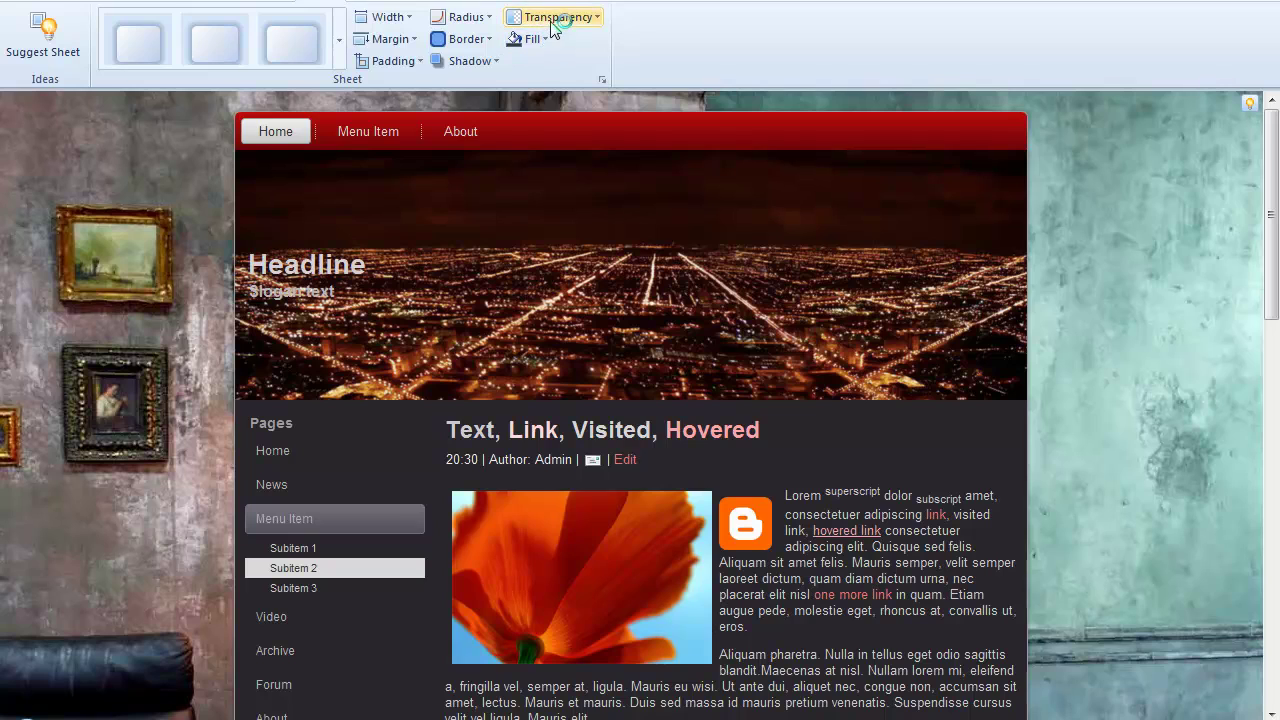
click(531, 40)
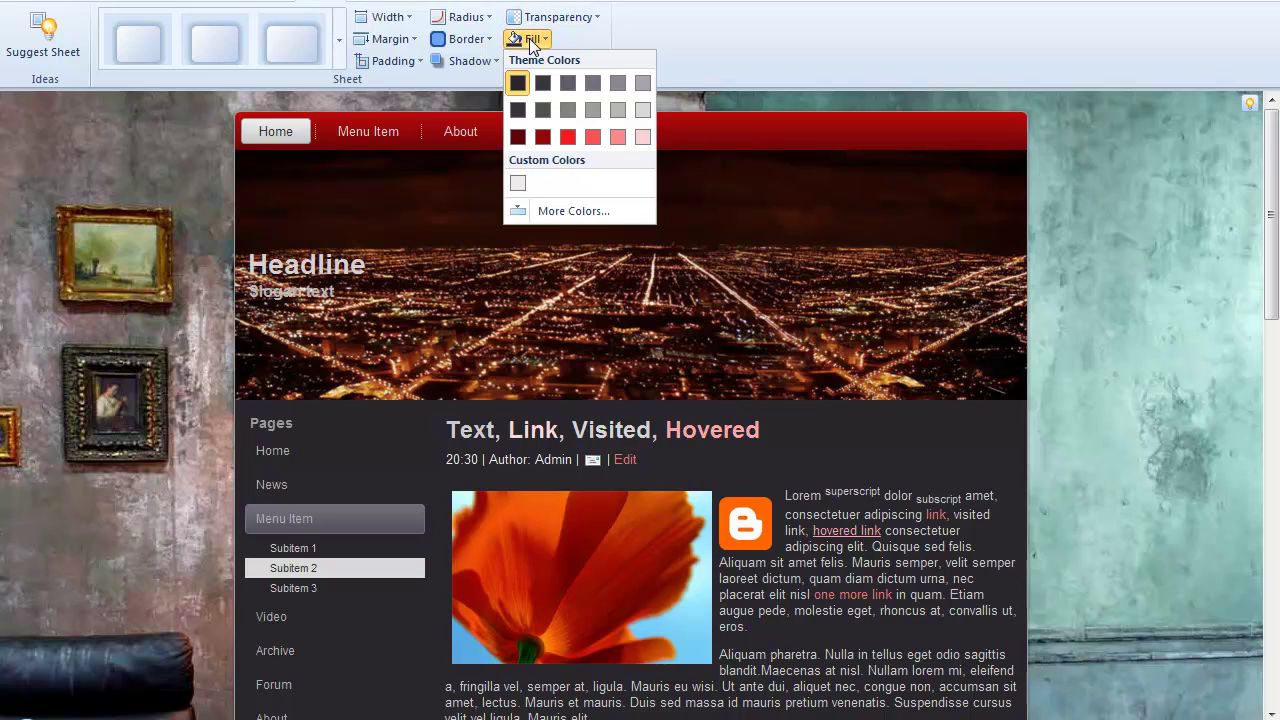
click(571, 209)
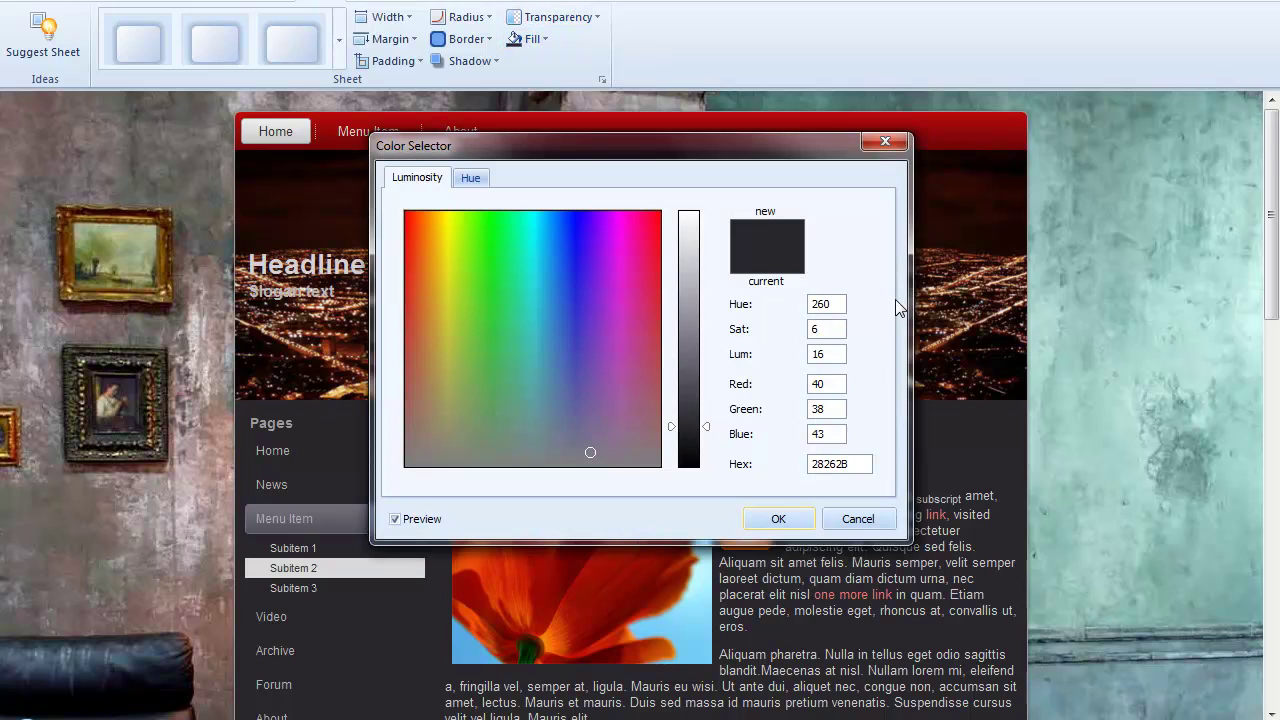
drag(708, 428, 706, 486)
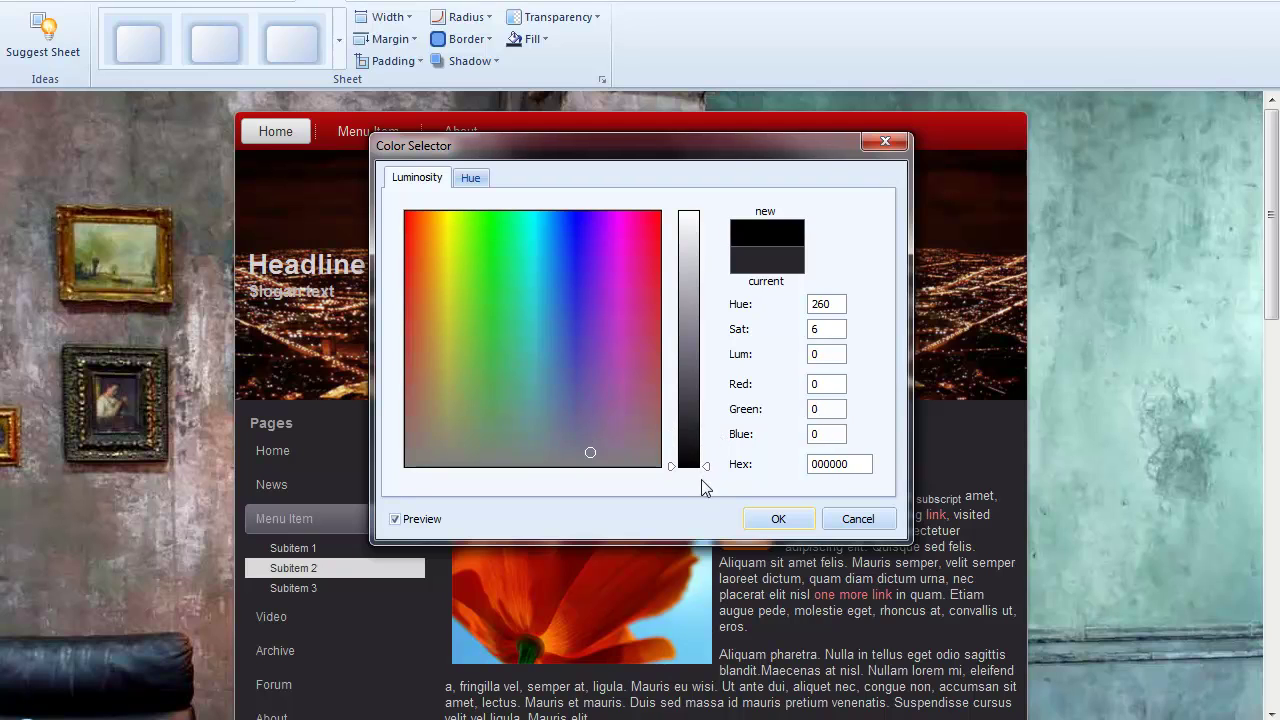
click(777, 518)
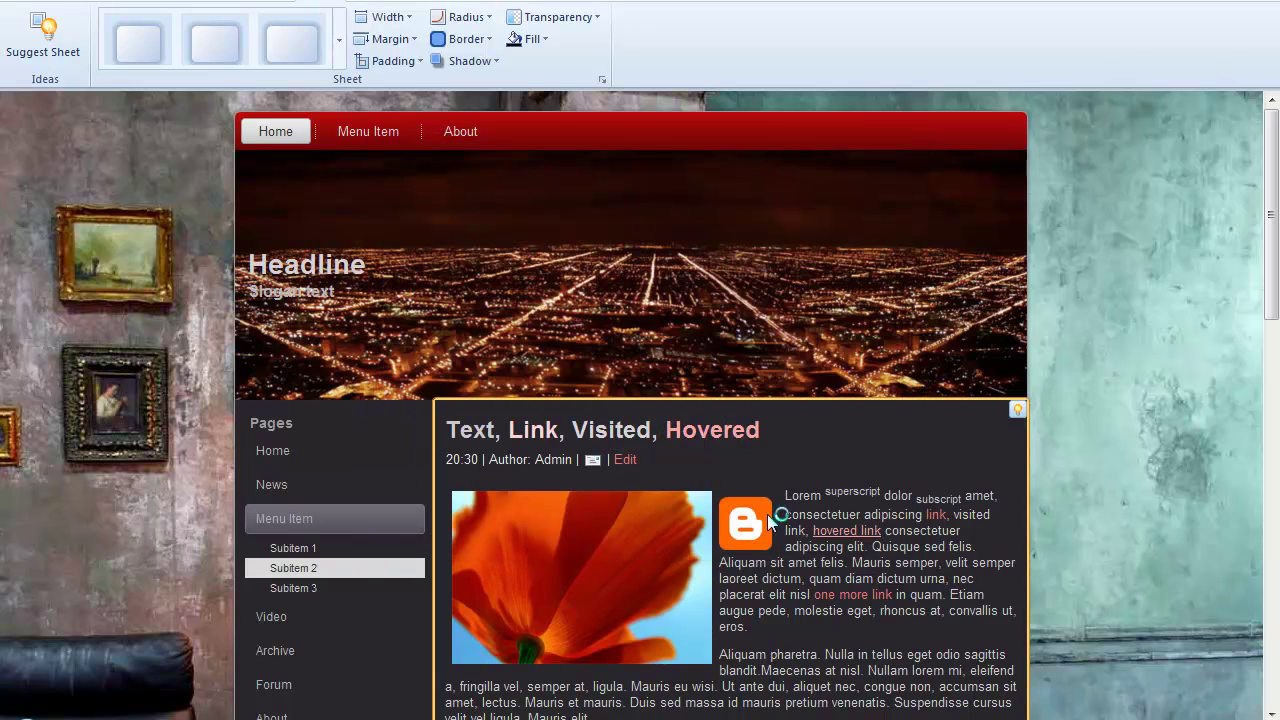
click(560, 17)
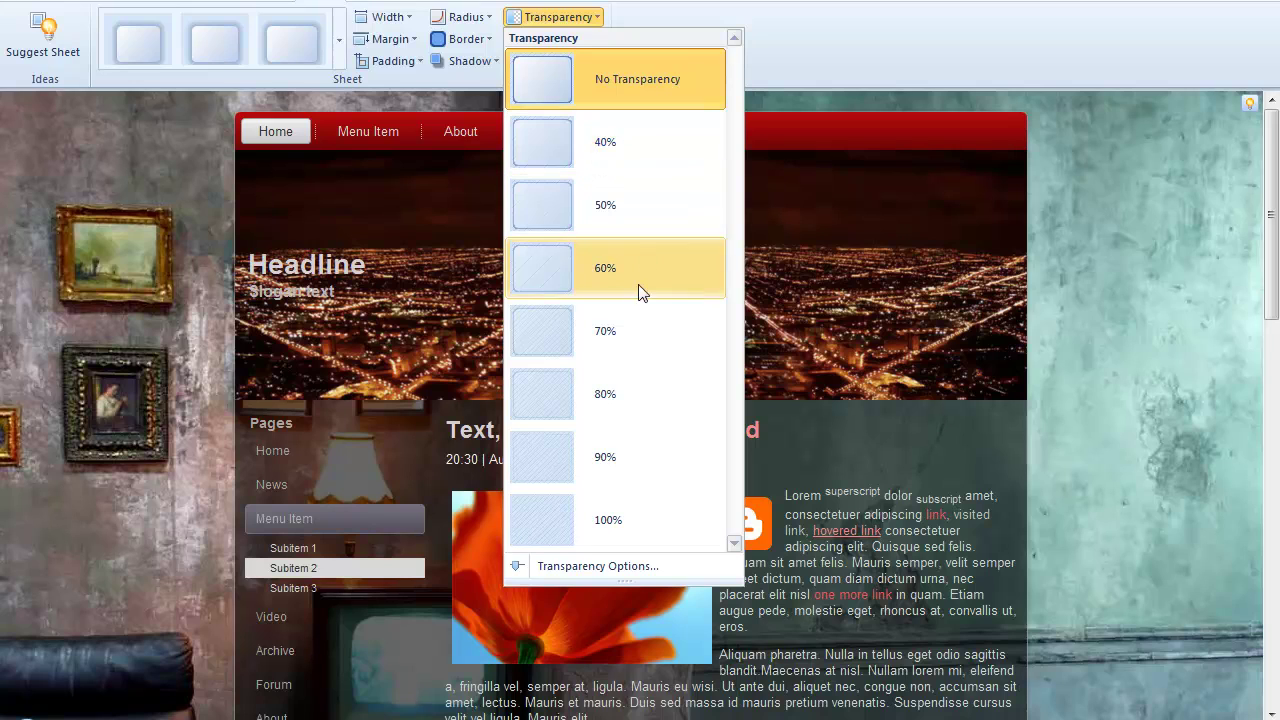
Set the content sheet transparency to 43% in Sheet Options
click(636, 565)
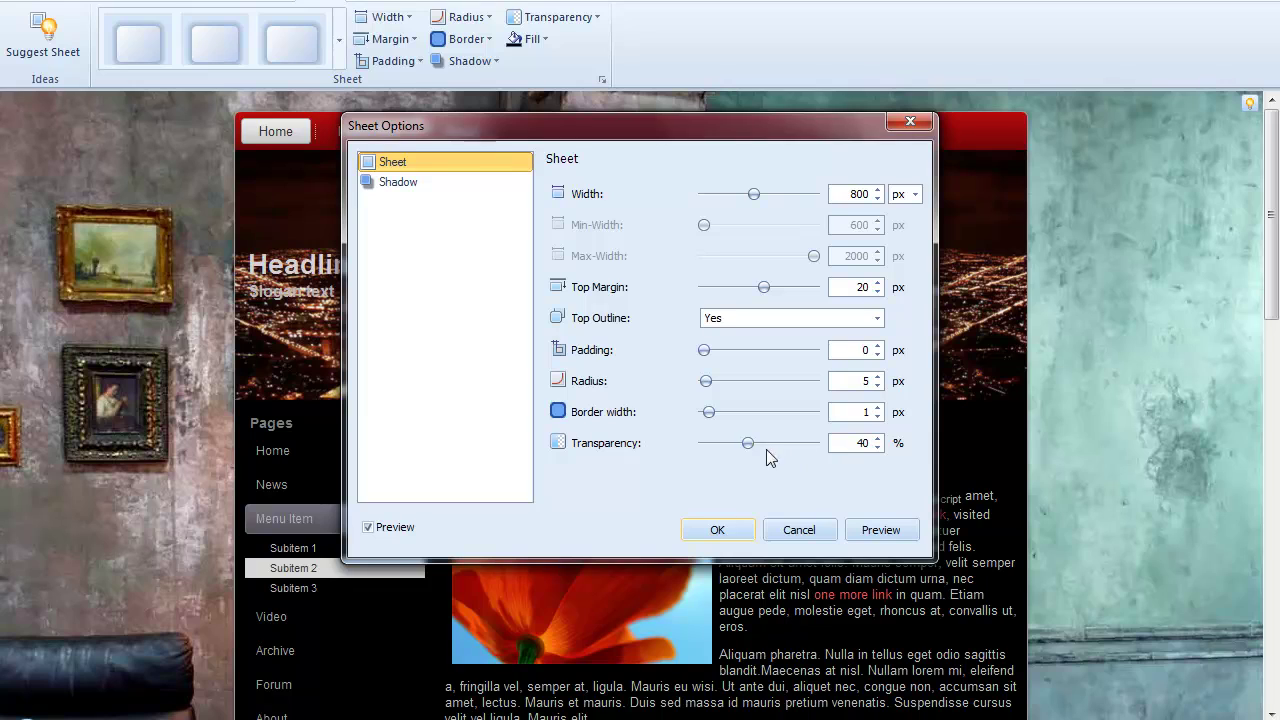
mouse_move(747, 443)
mouse_down()
mouse_move(721, 444)
mouse_move(751, 444)
mouse_up()
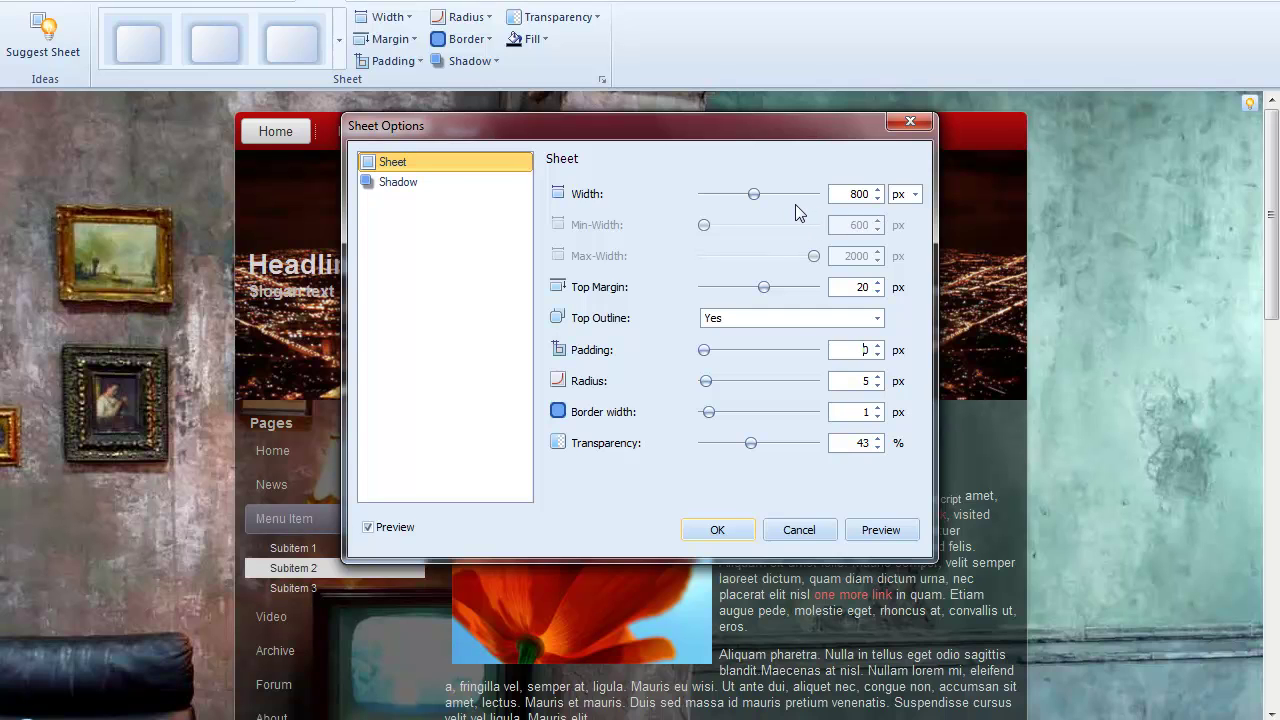
click(733, 528)
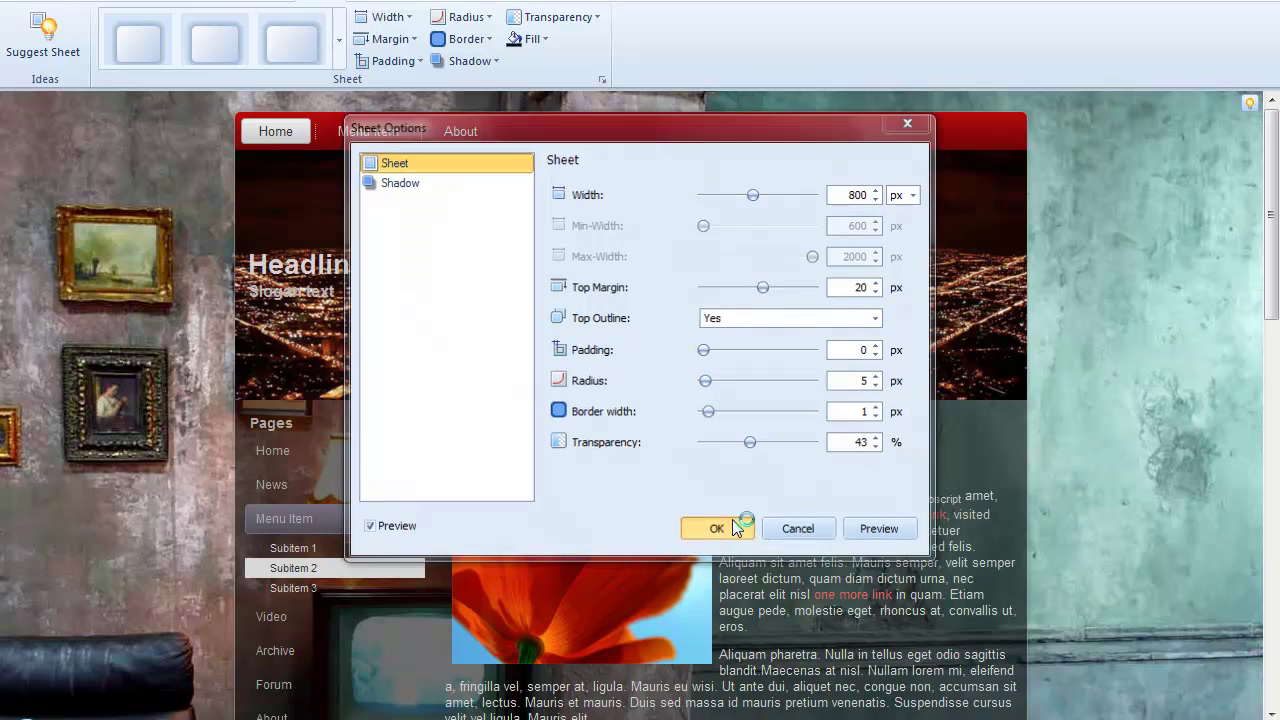
Widen the content sheet with a wider option from the Width gallery
click(385, 18)
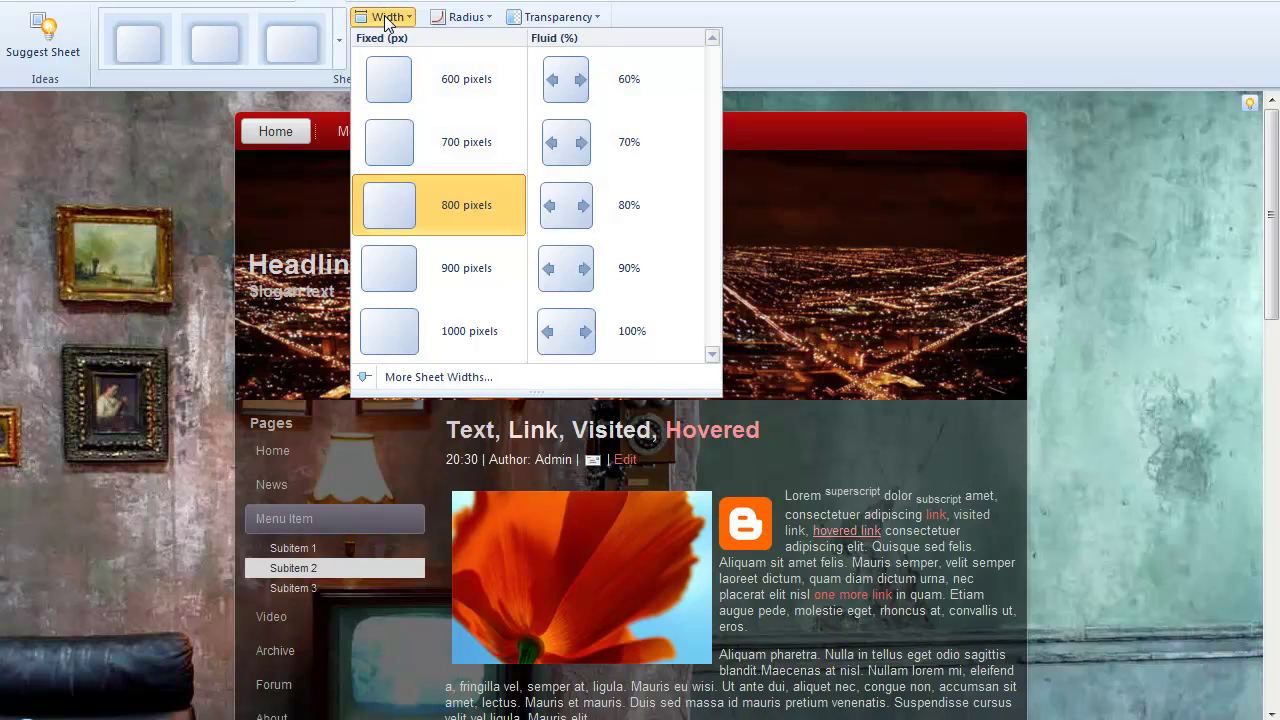
click(638, 208)
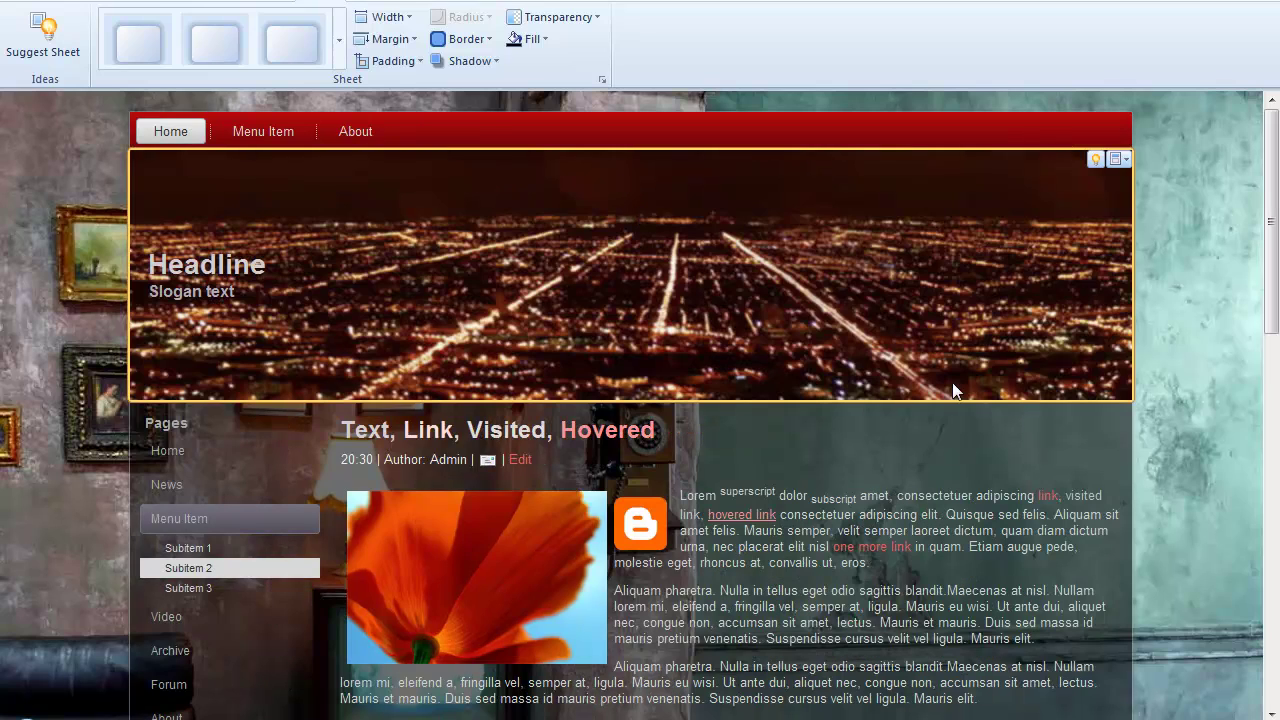
click(1206, 190)
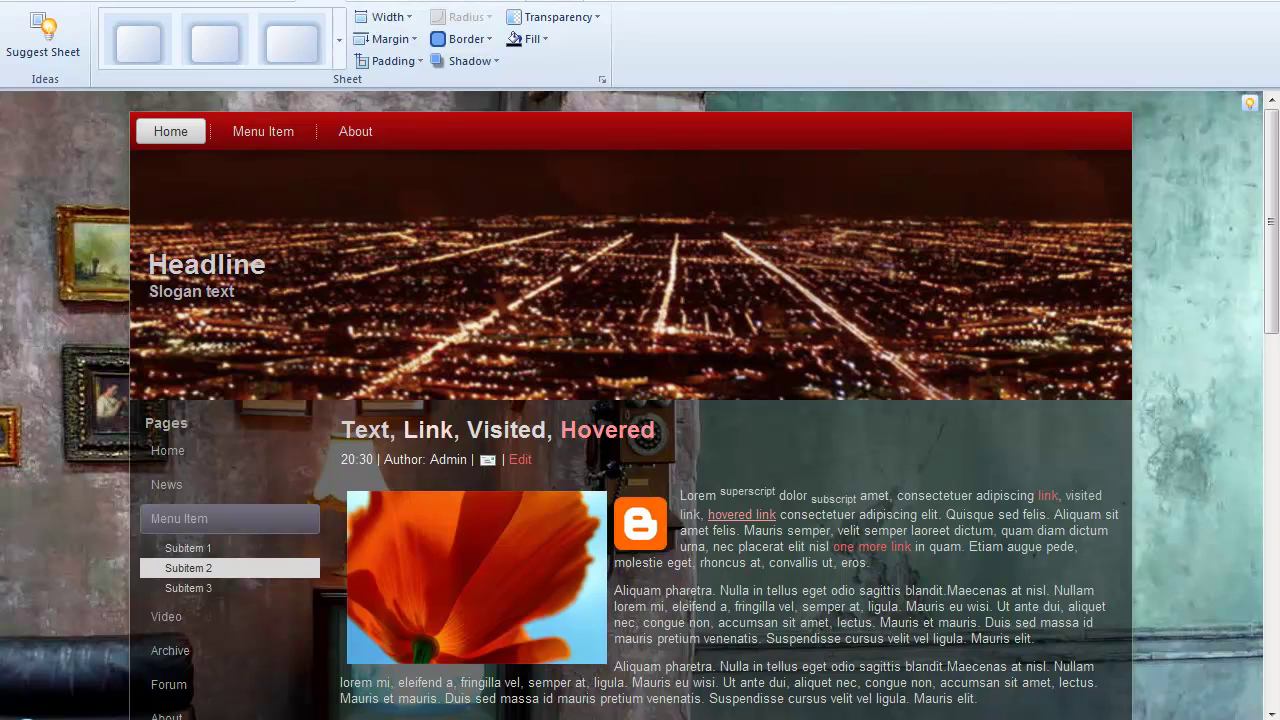
Switch to the two-column layout with the sidebar on the right of the posts
click(452, 8)
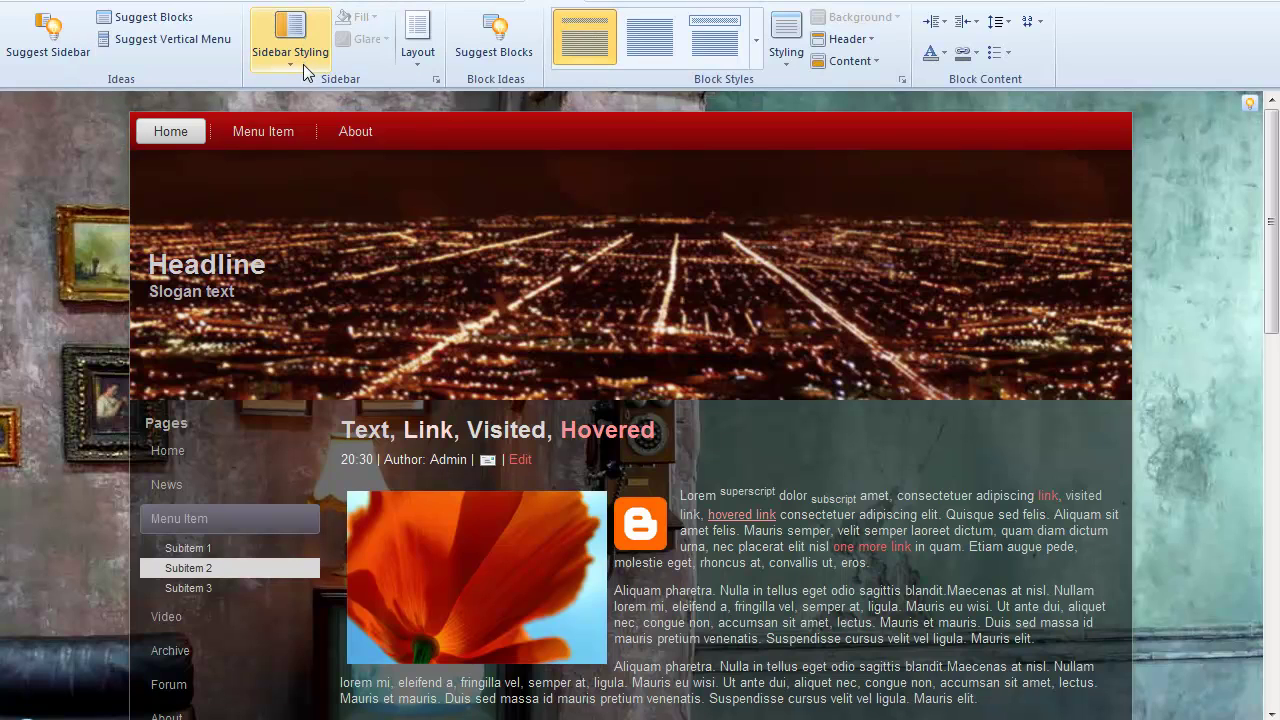
click(417, 60)
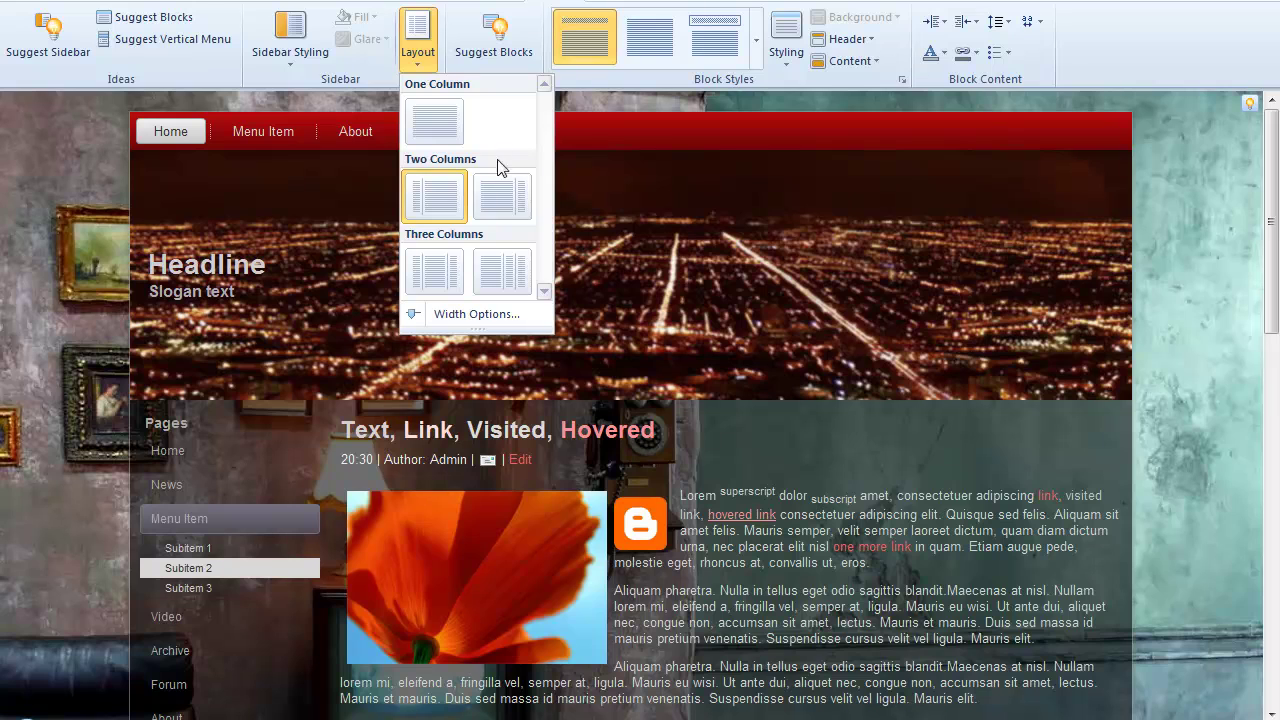
click(500, 192)
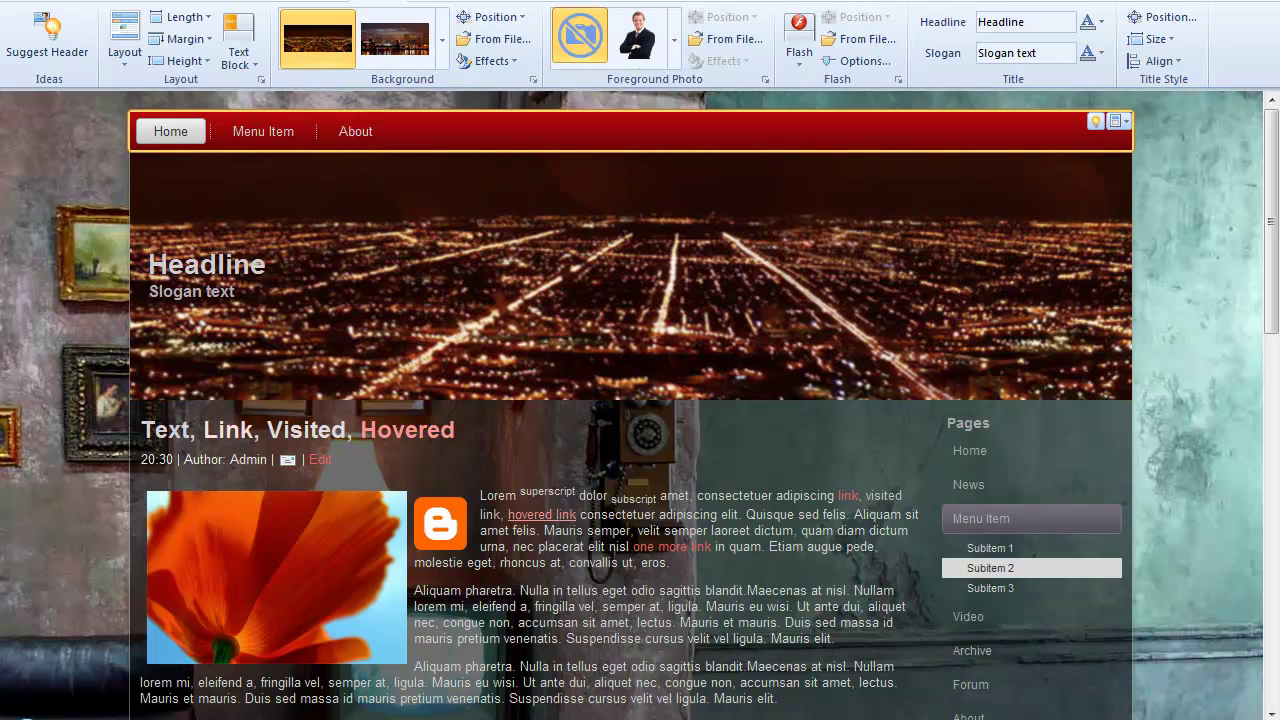
Remove the city photo from the header and stretch the header to full page width
click(442, 40)
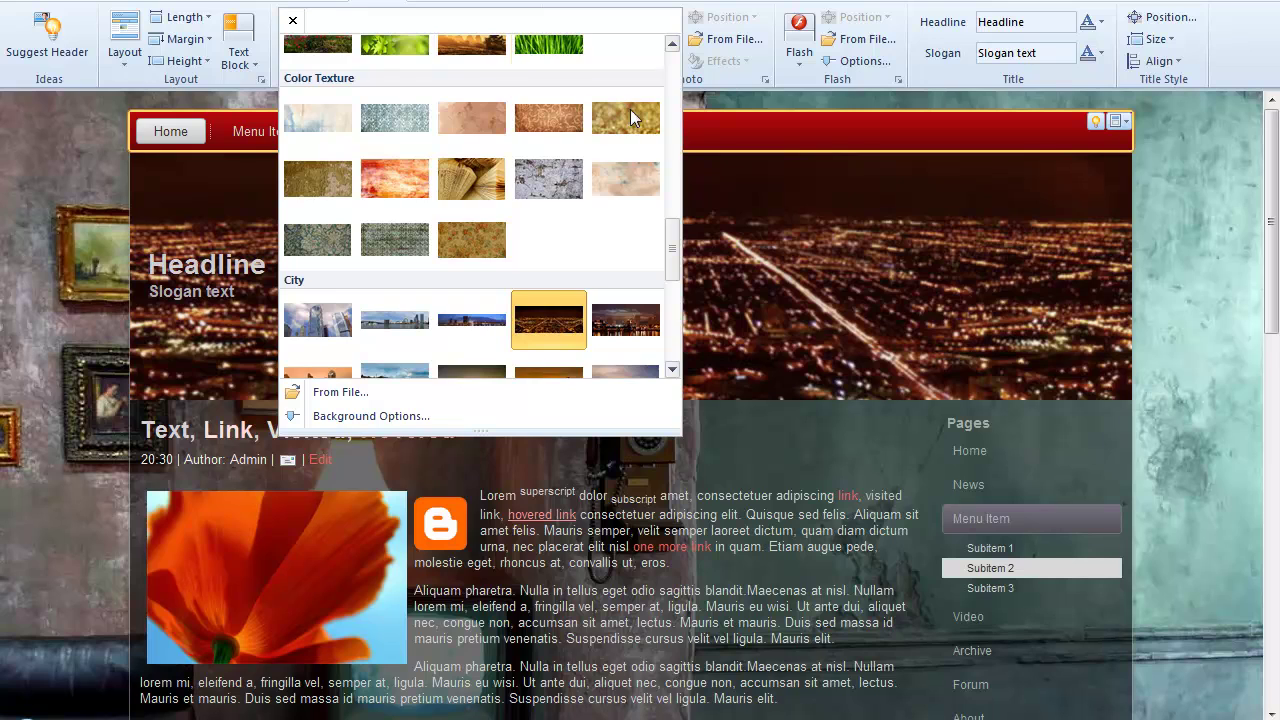
drag(673, 240, 676, 50)
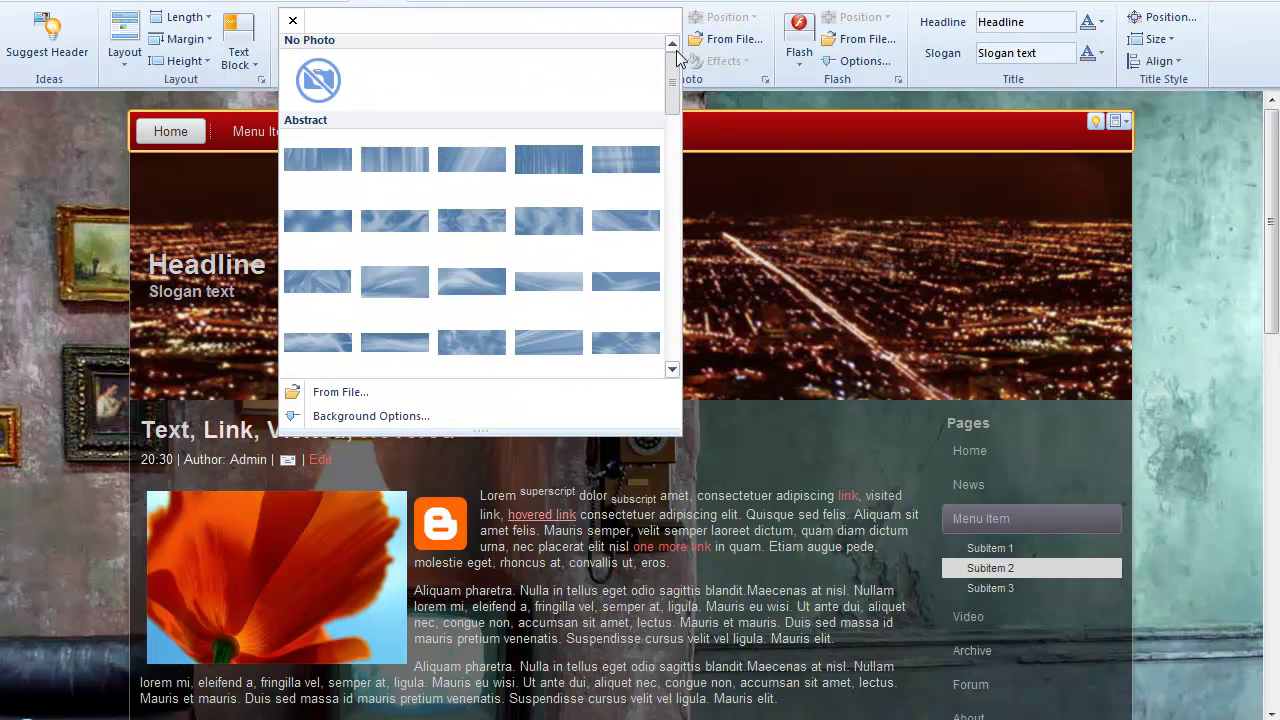
click(320, 84)
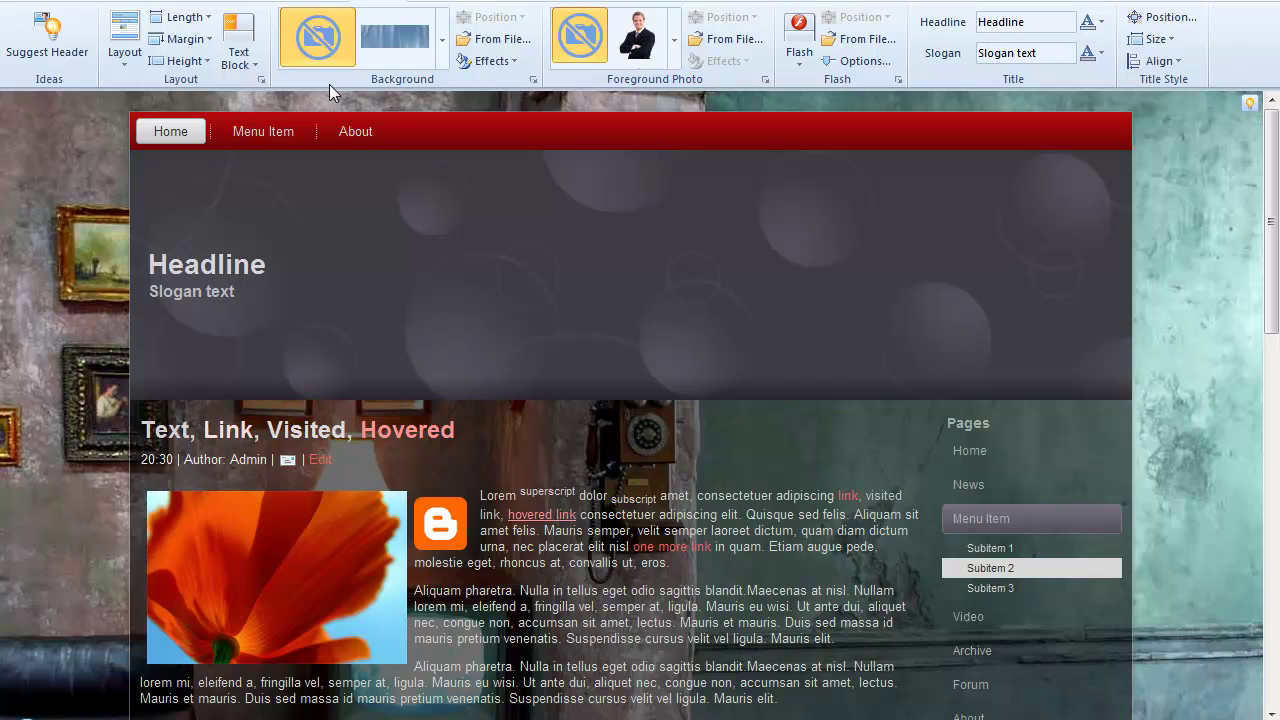
click(200, 22)
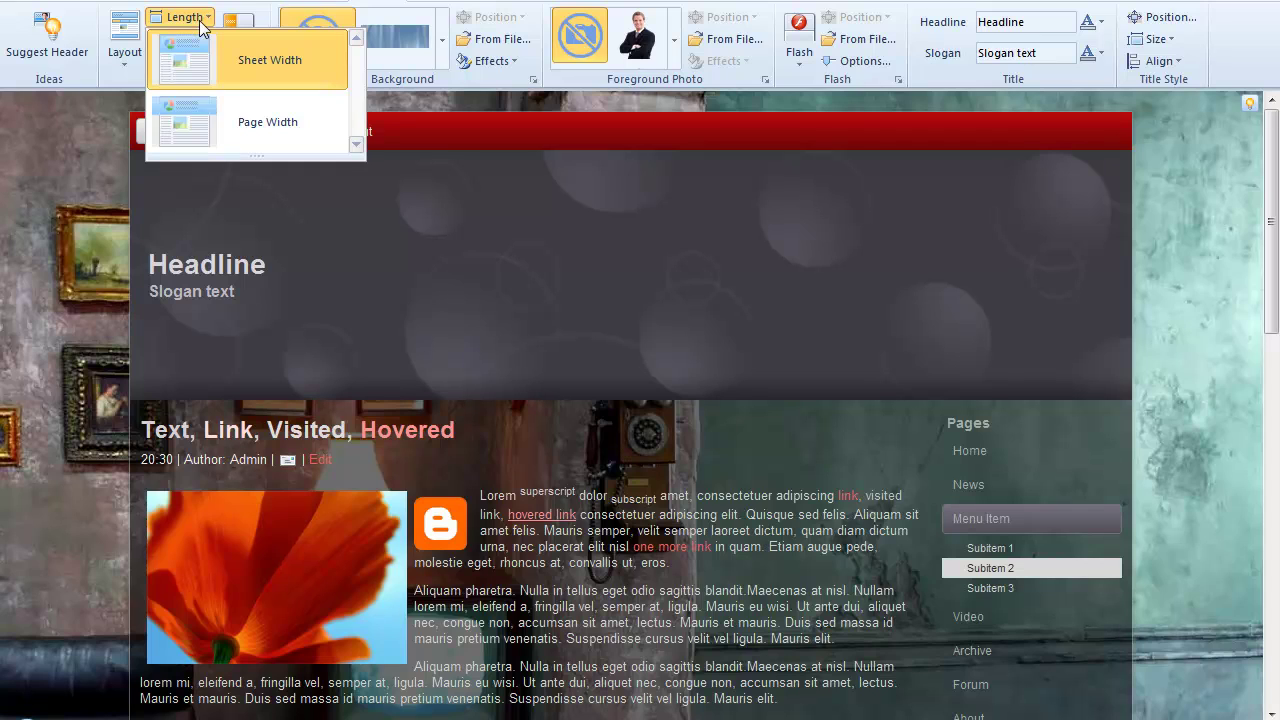
click(252, 122)
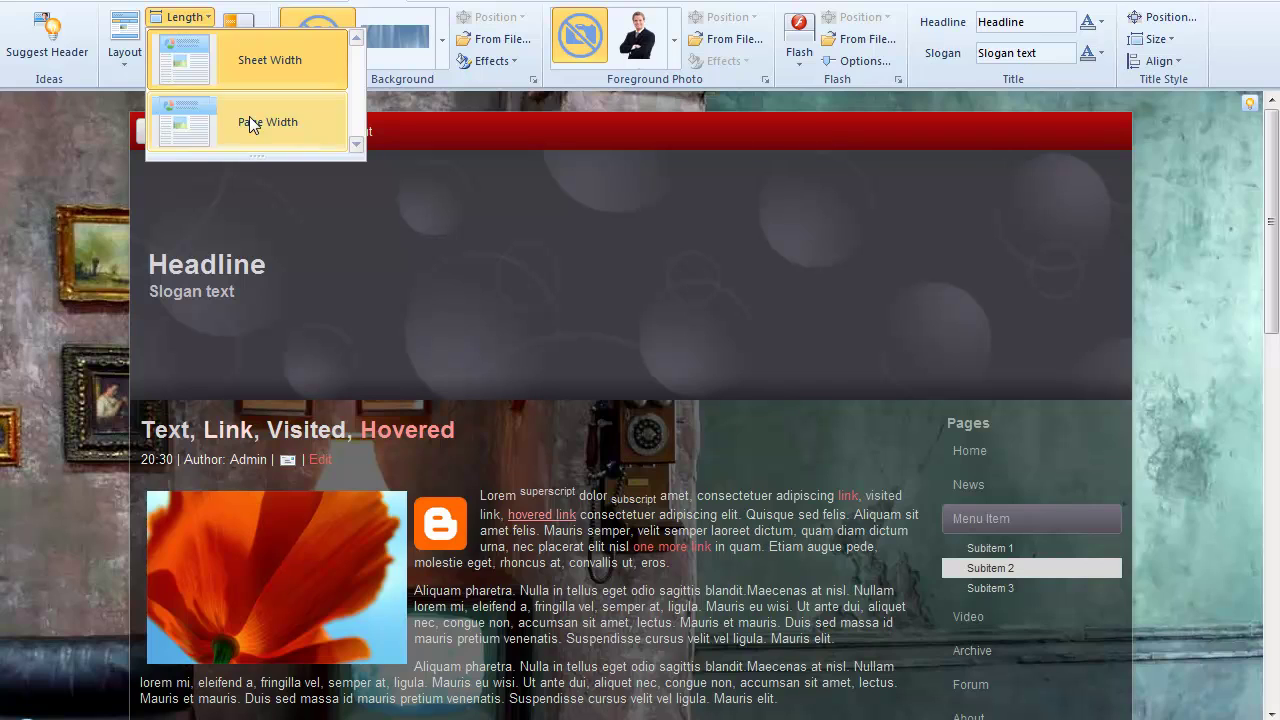
Stretch the red menu bar to full page width
click(250, 122)
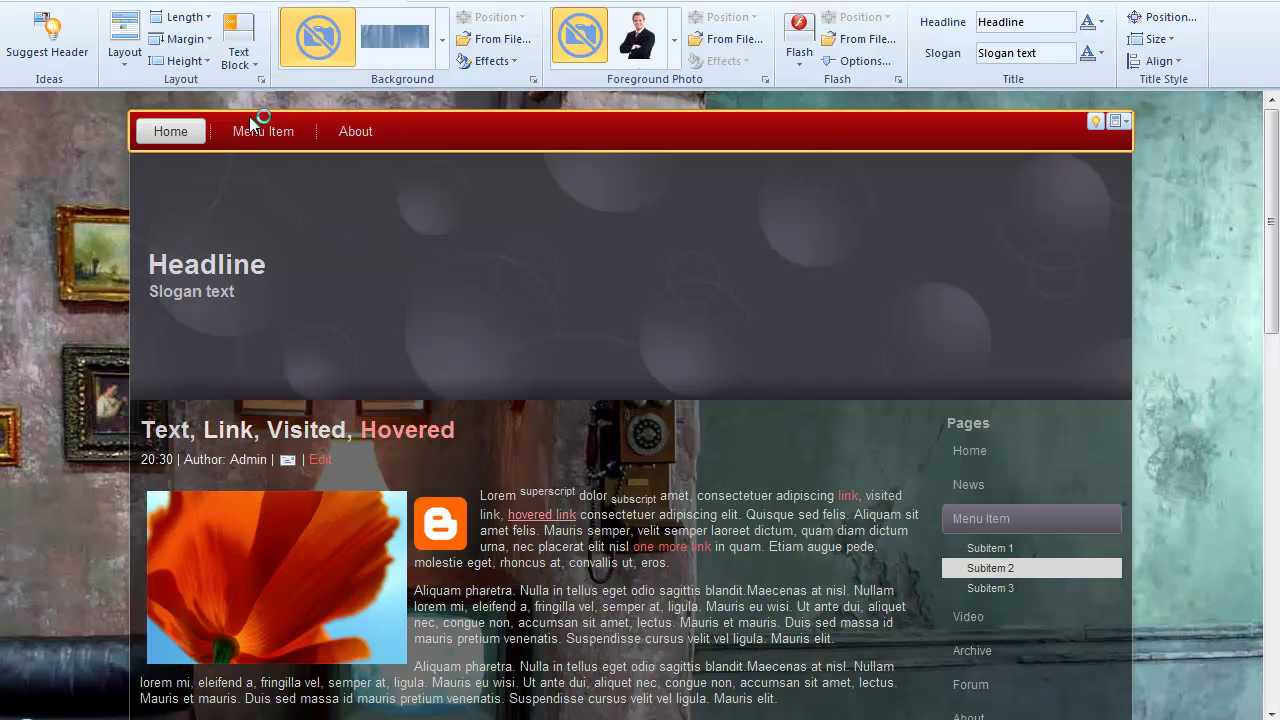
click(250, 122)
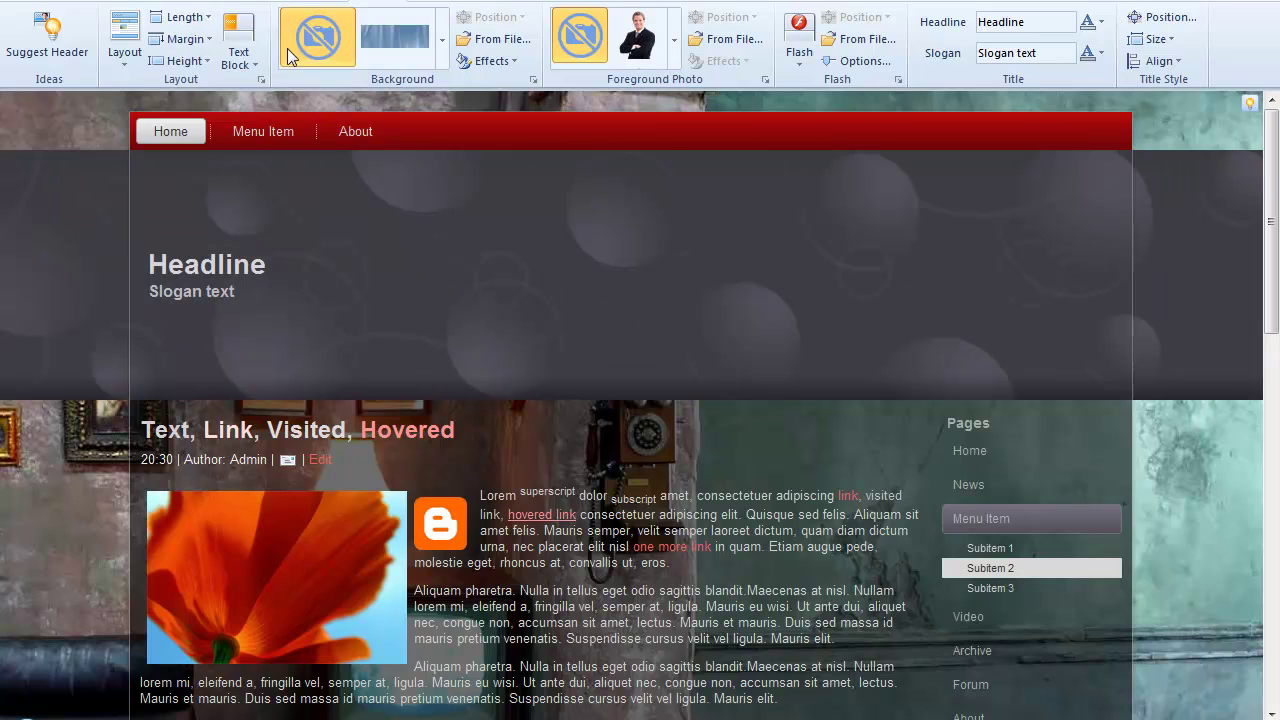
click(183, 17)
click(258, 124)
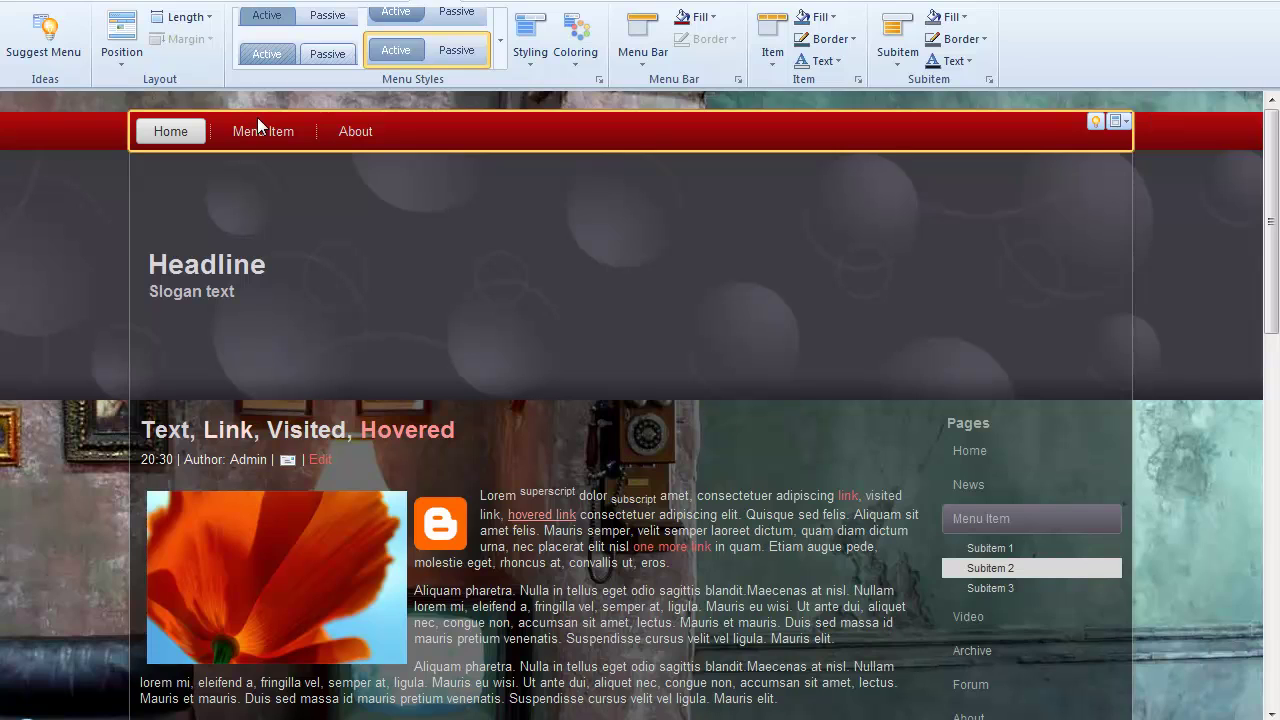
Make the header background solid black and reduce the header to a shorter height
click(306, 212)
click(487, 61)
mouse_move(528, 84)
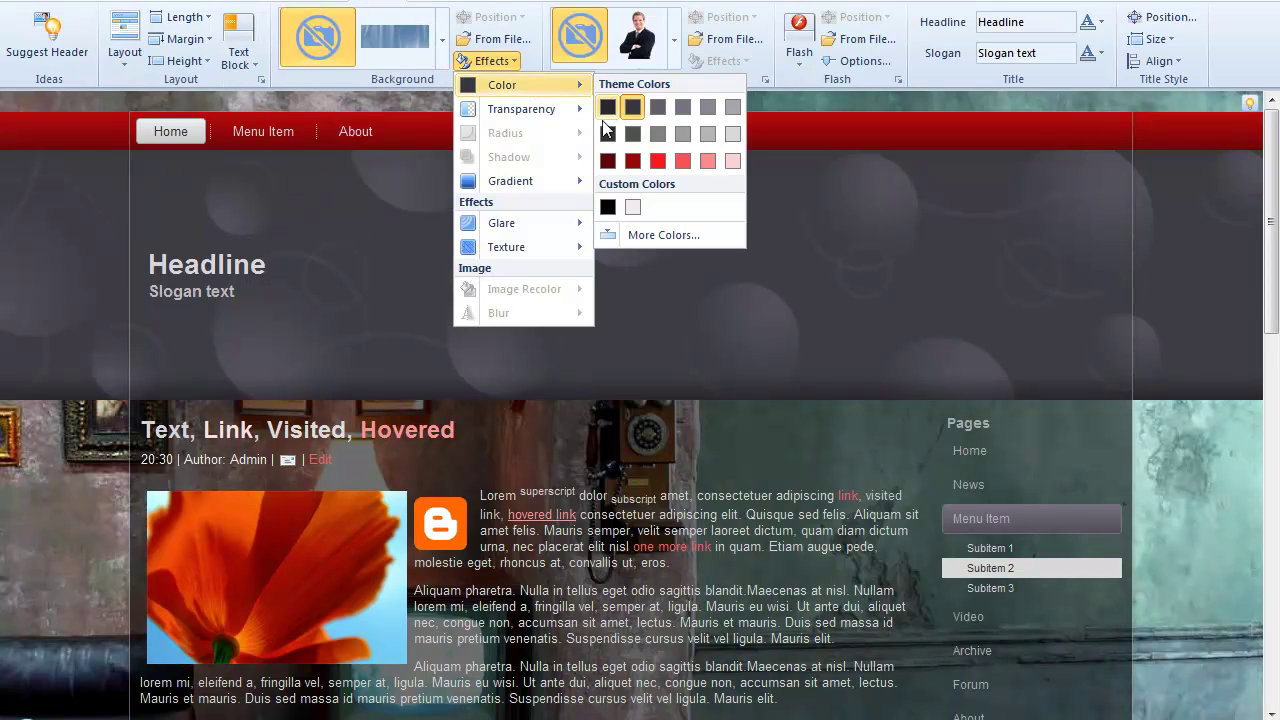
click(608, 206)
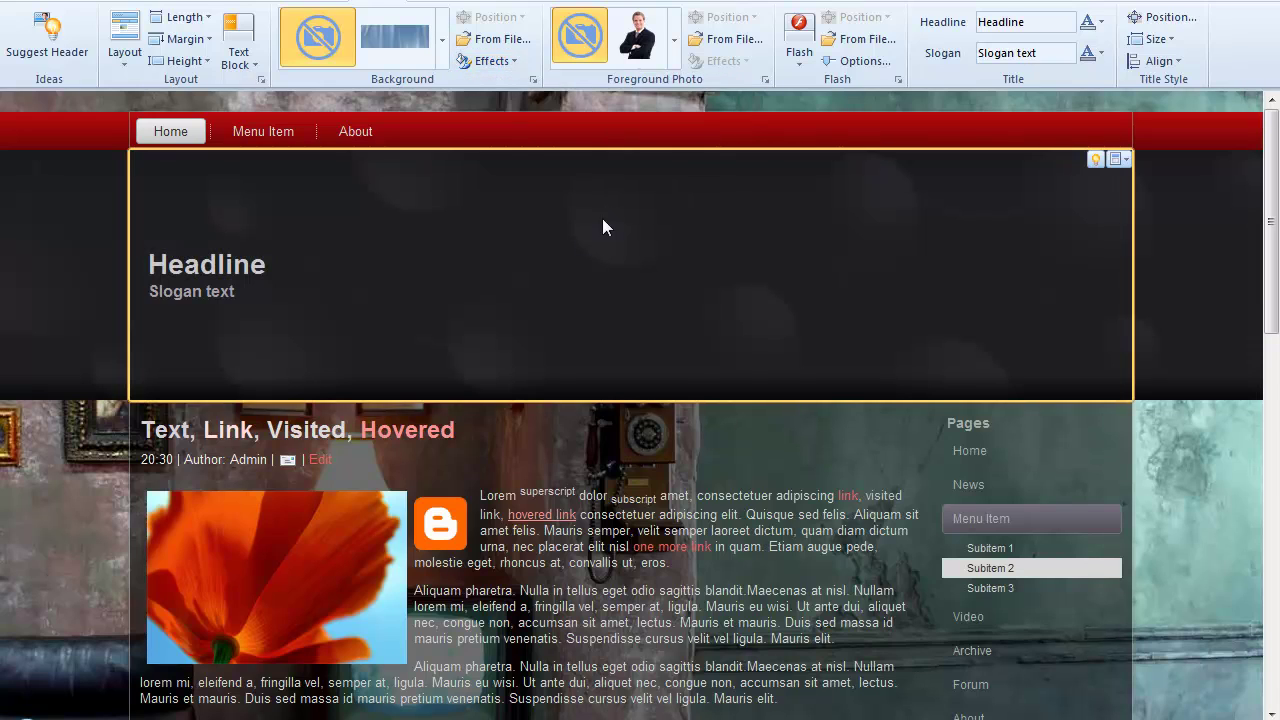
click(194, 62)
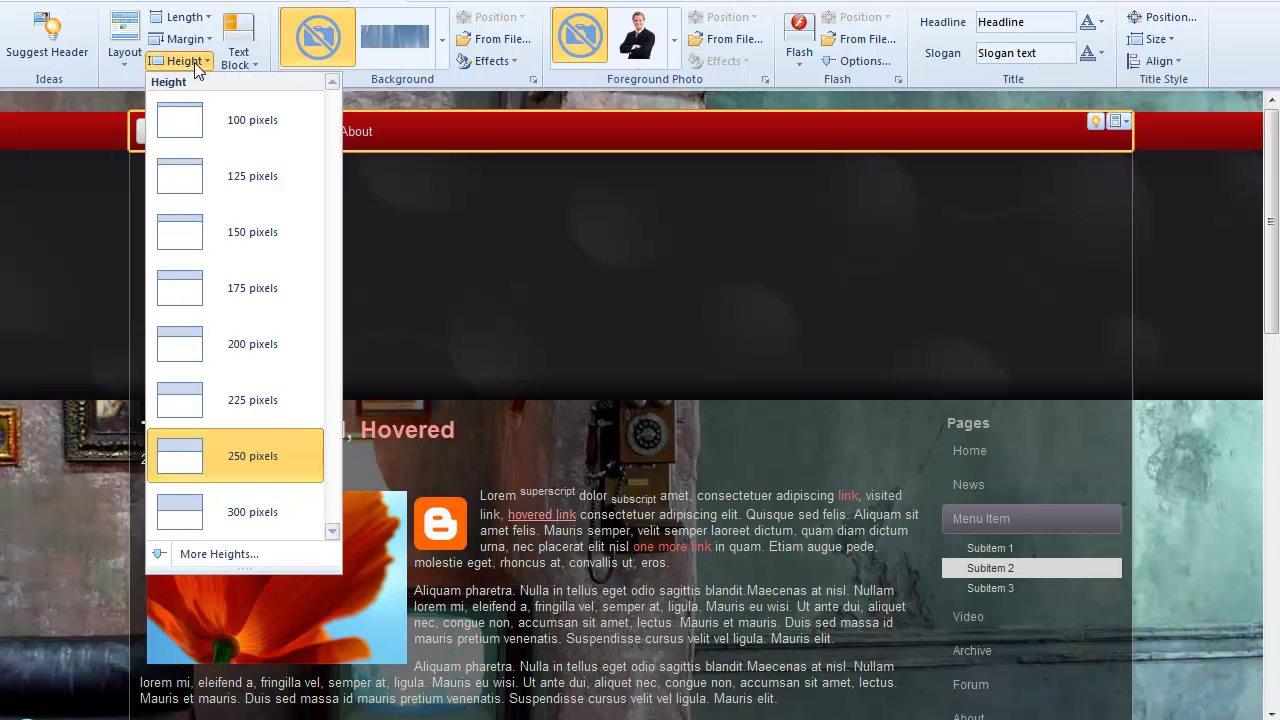
click(217, 177)
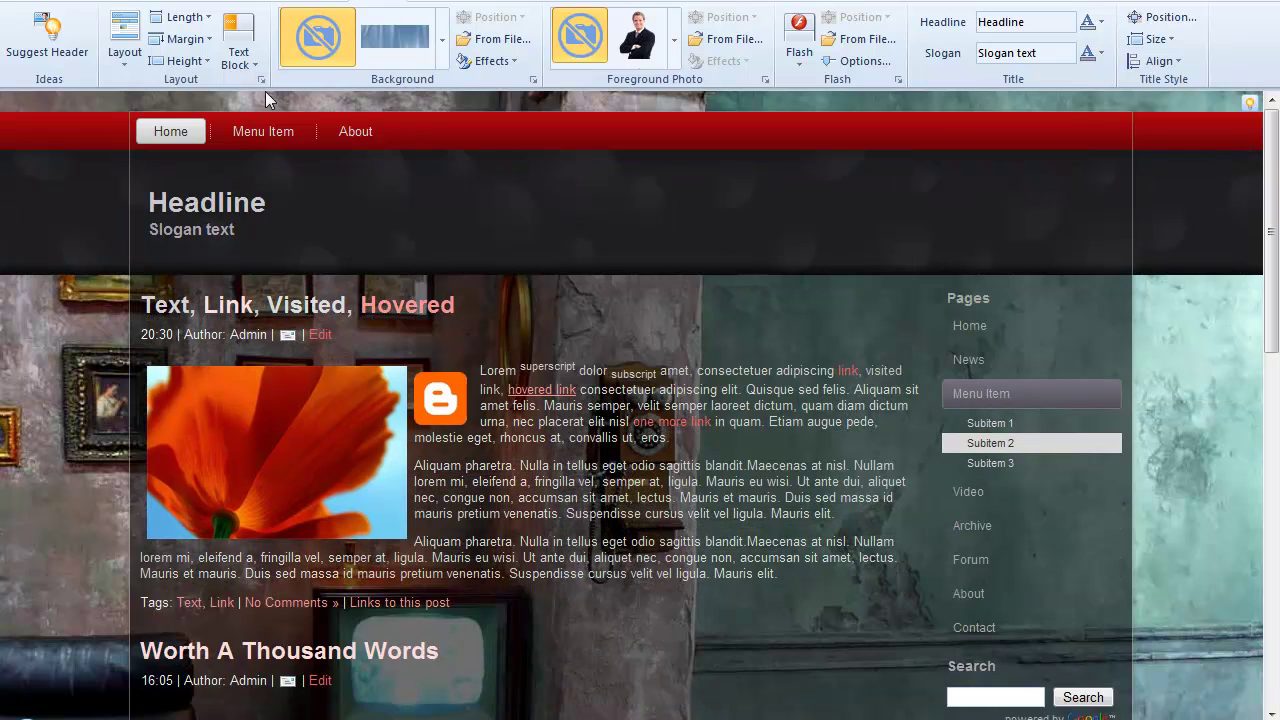
click(511, 63)
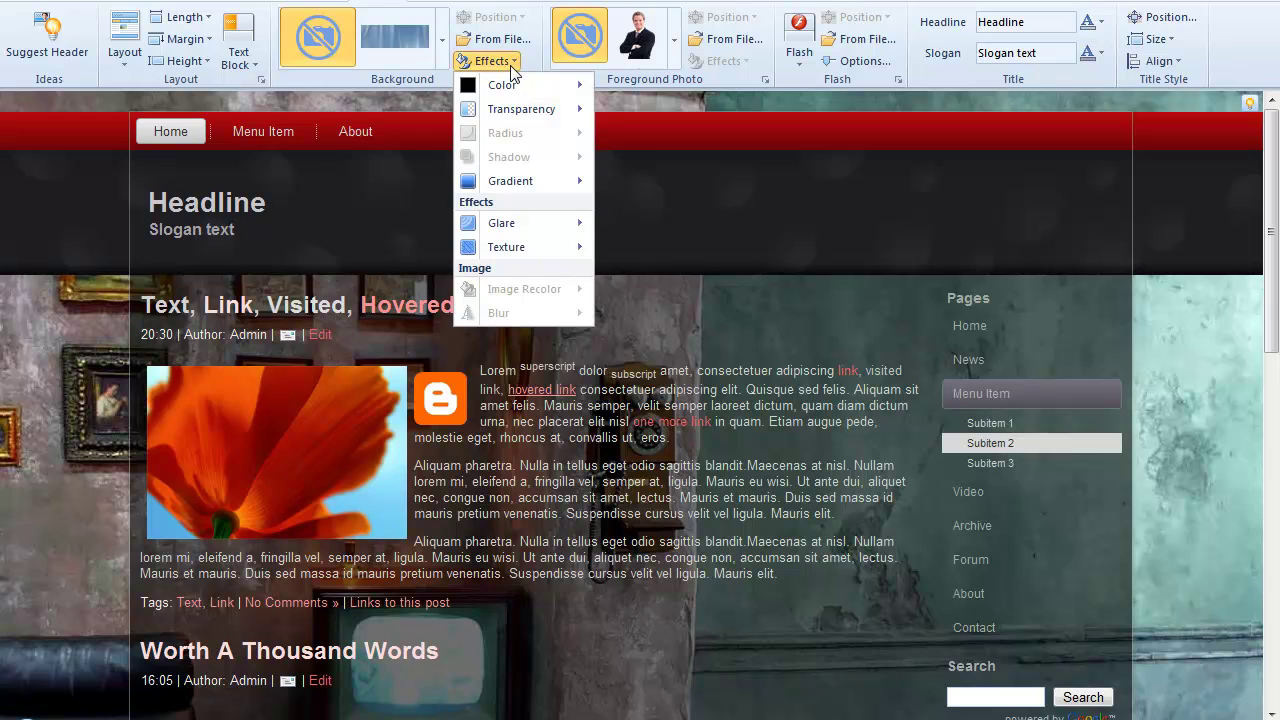
click(337, 4)
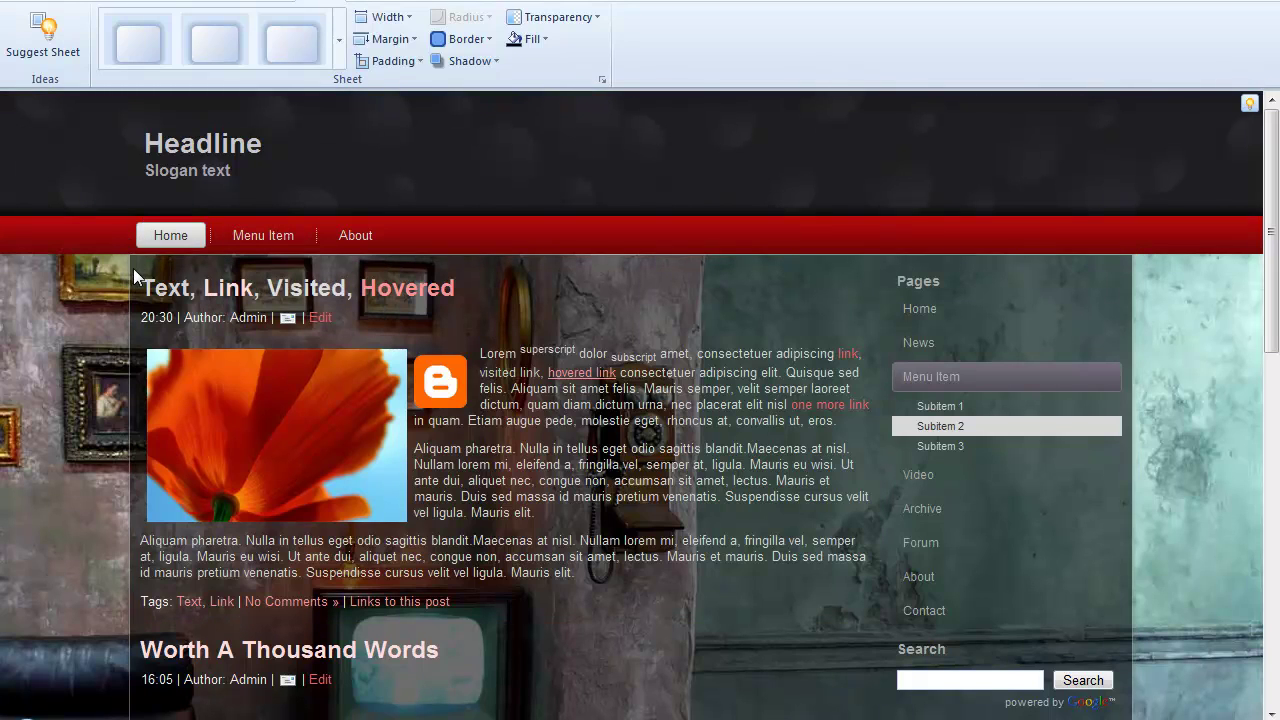
Try a 20-pixel top margin on the content sheet, then undo it
click(144, 174)
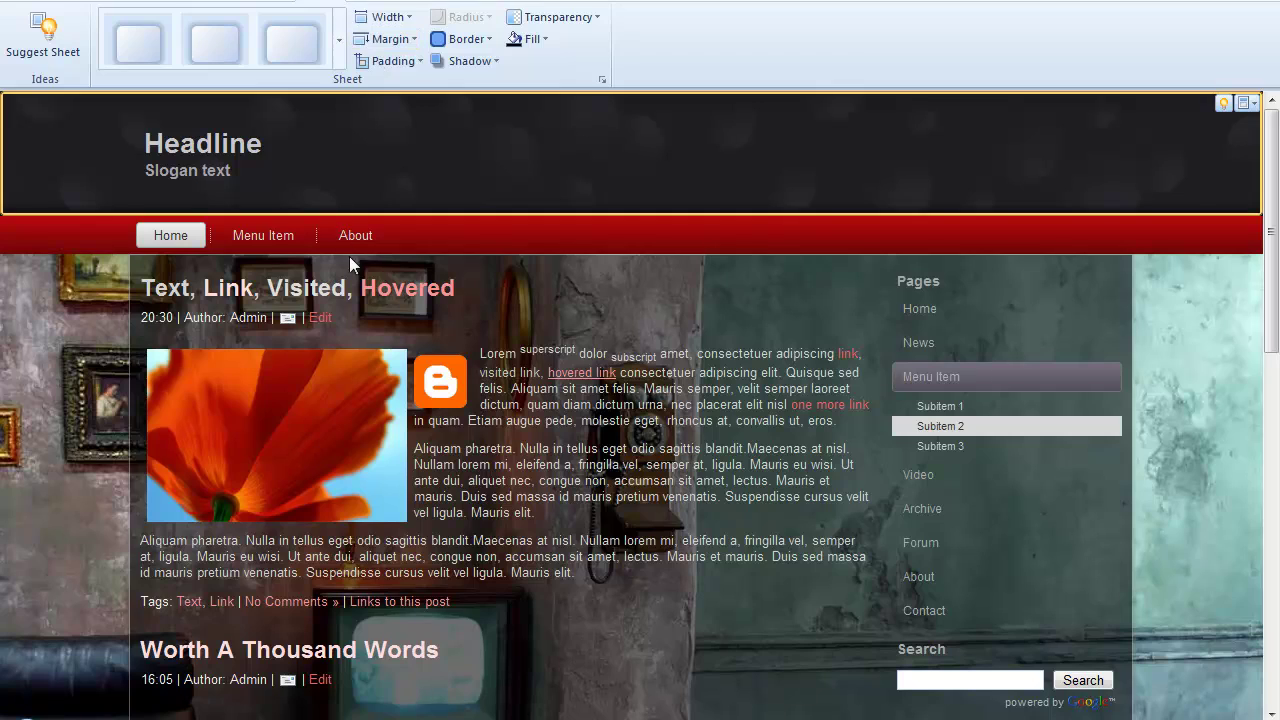
click(404, 42)
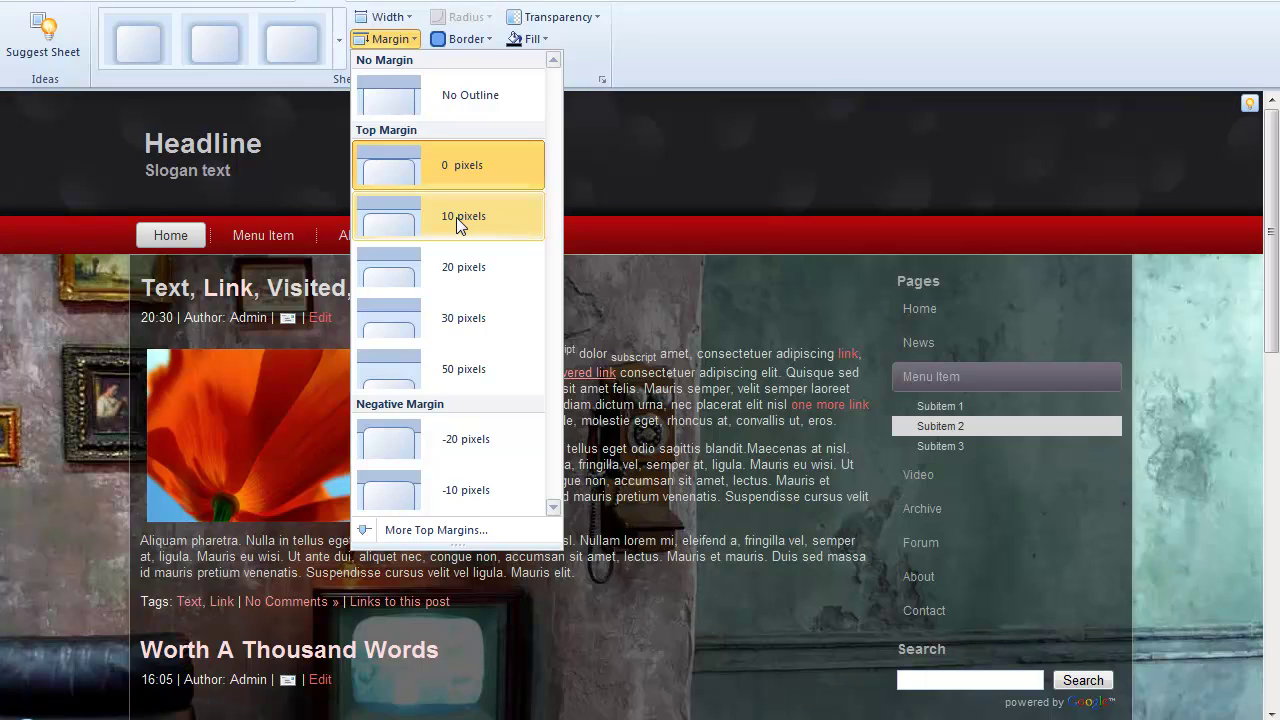
click(466, 254)
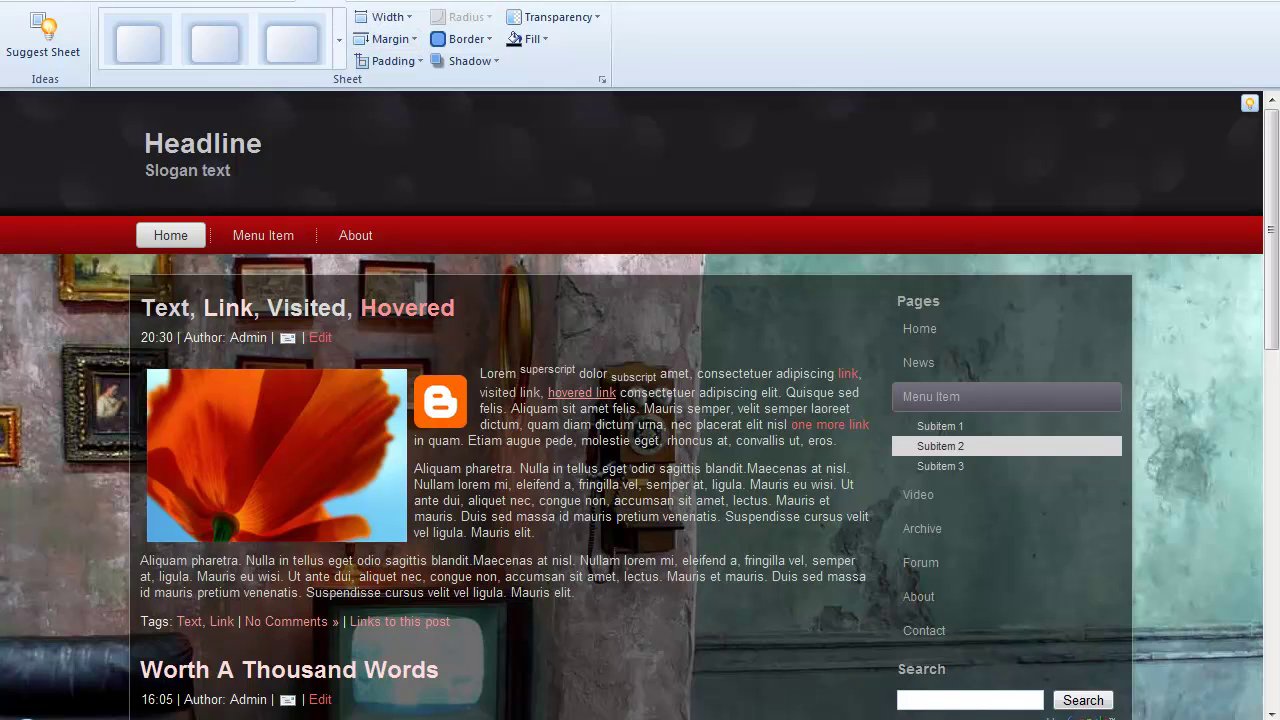
click(949, 406)
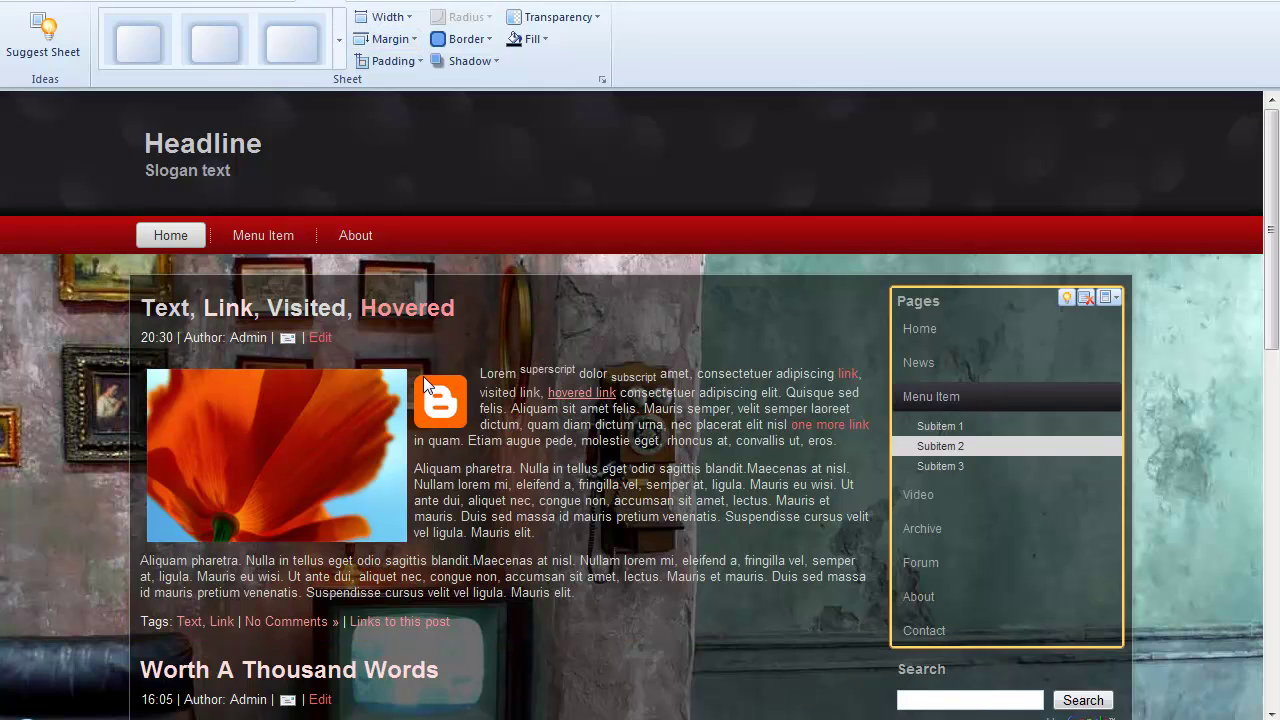
key(ctrl+z)
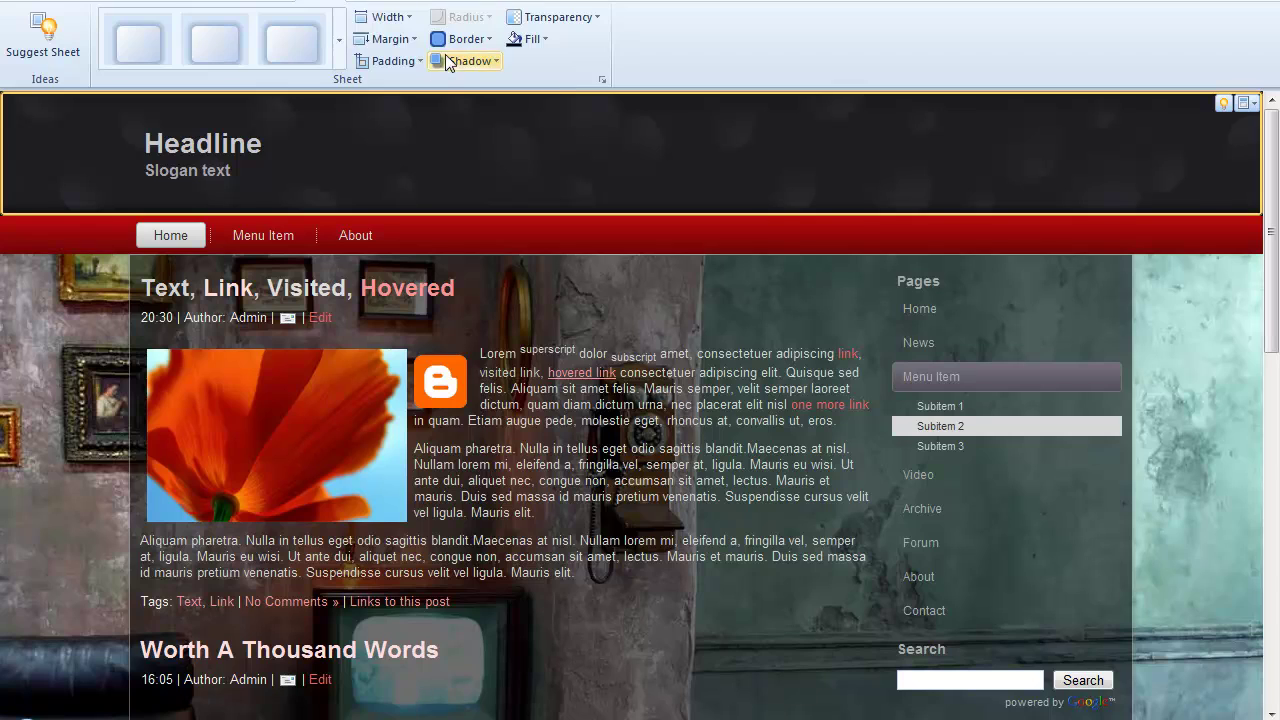
Give the menu bar and the header each a 20-pixel top margin
click(435, 2)
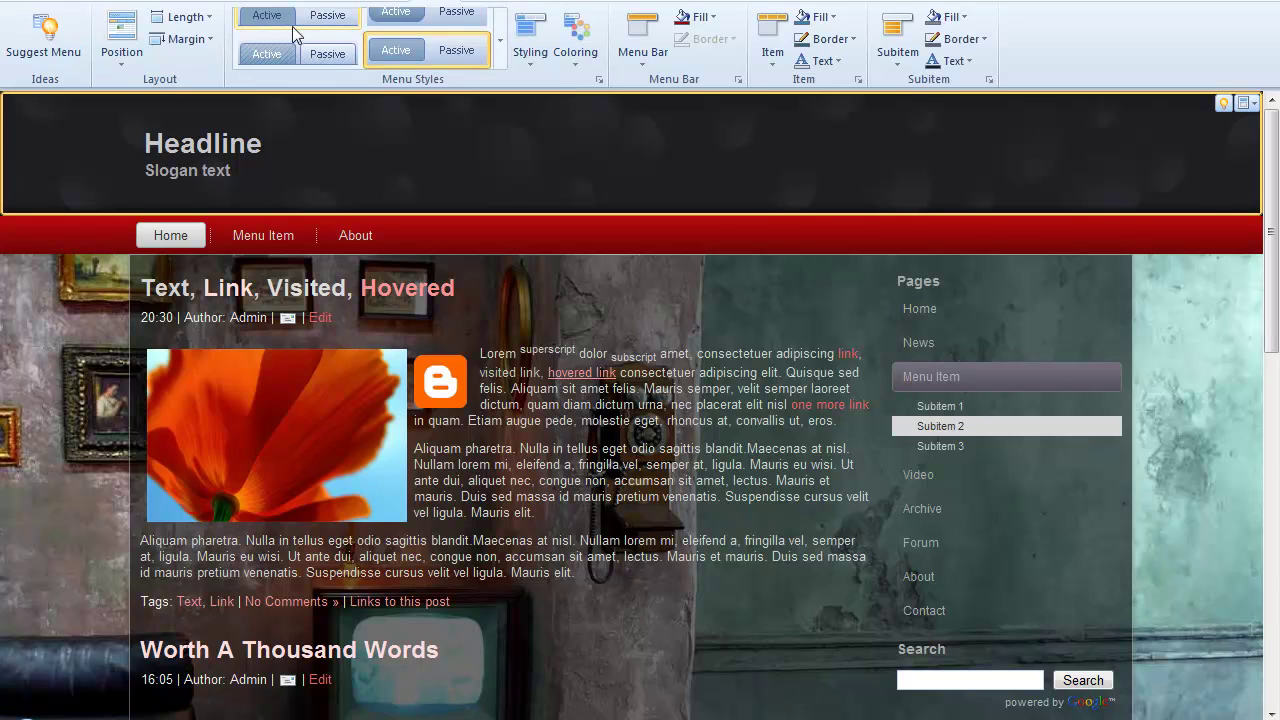
click(199, 40)
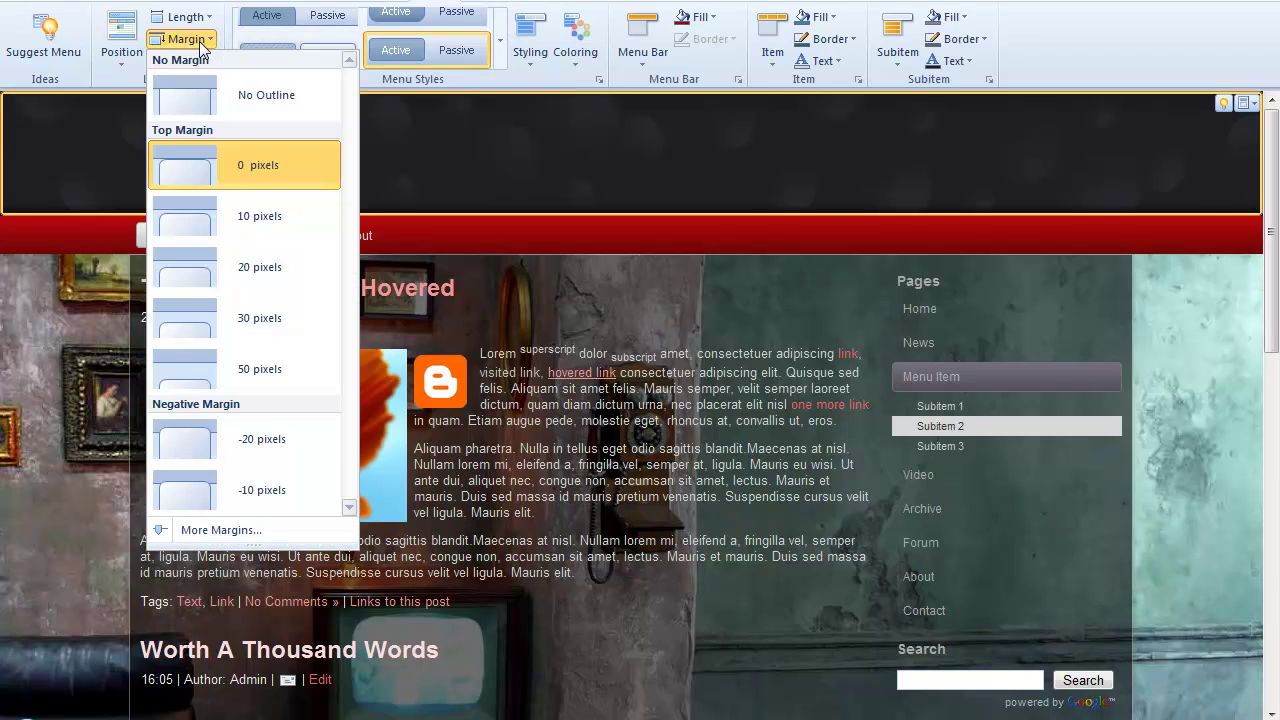
click(276, 256)
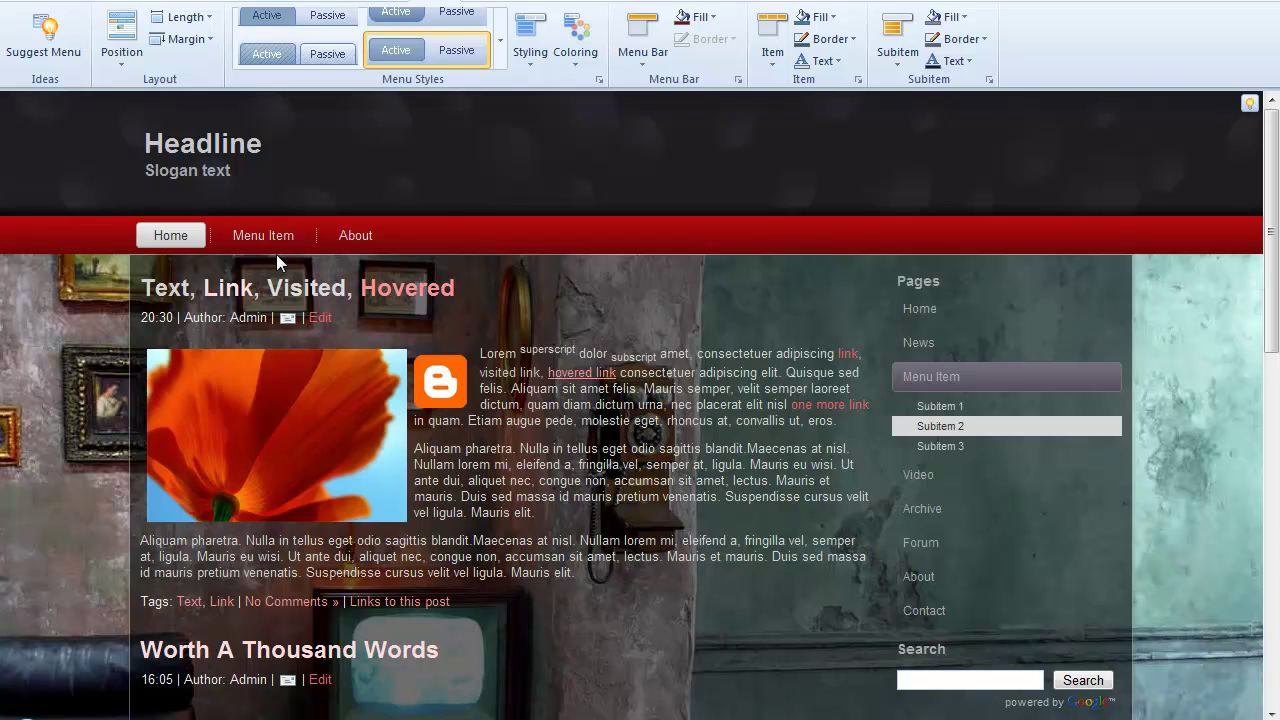
click(277, 256)
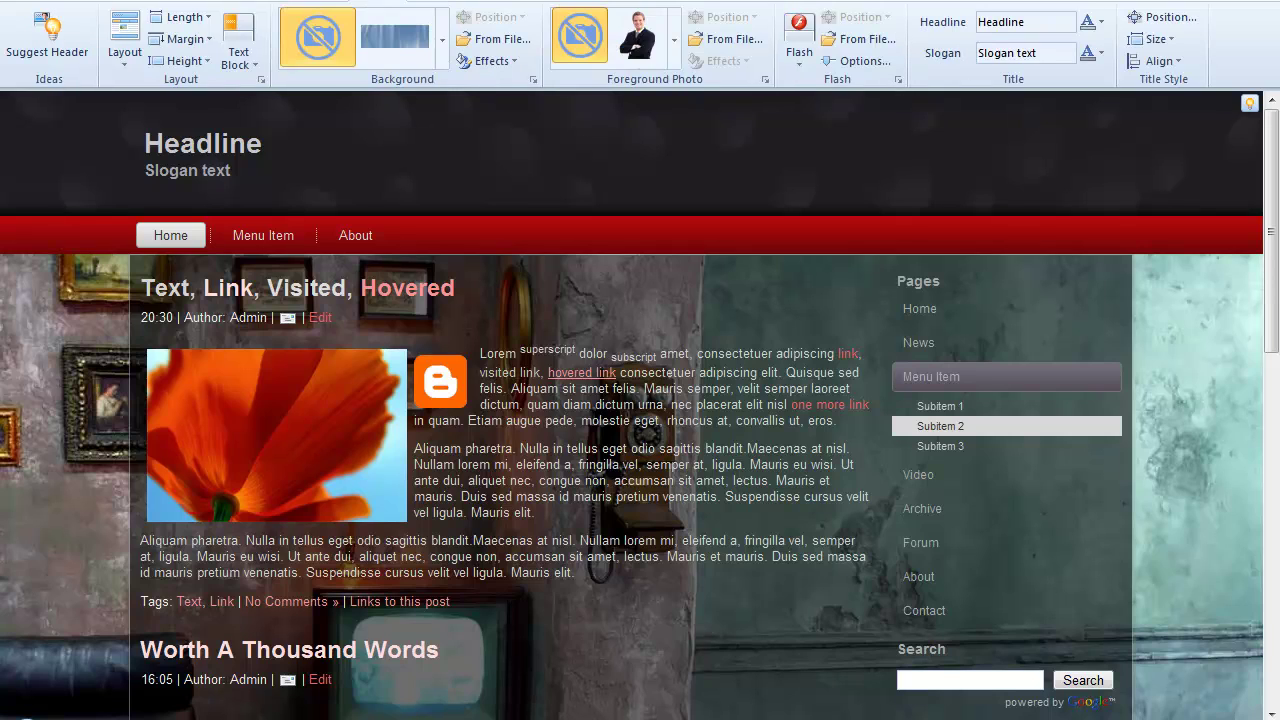
click(182, 39)
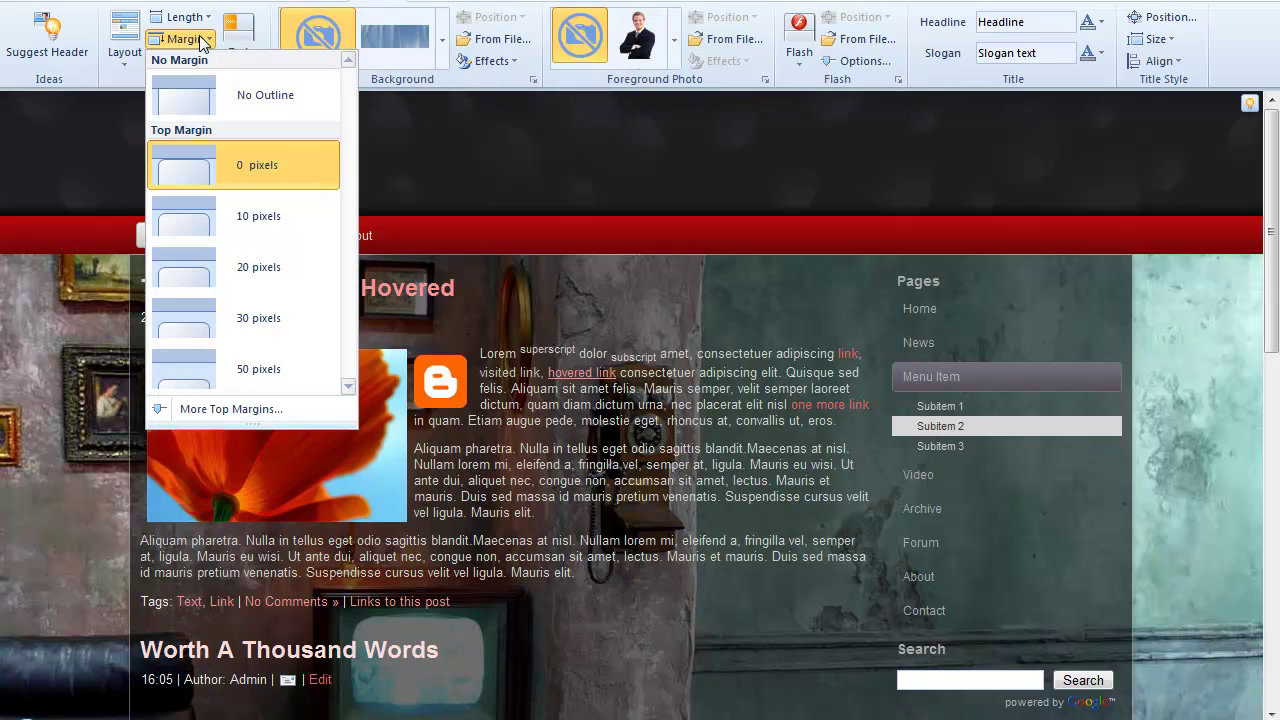
click(264, 277)
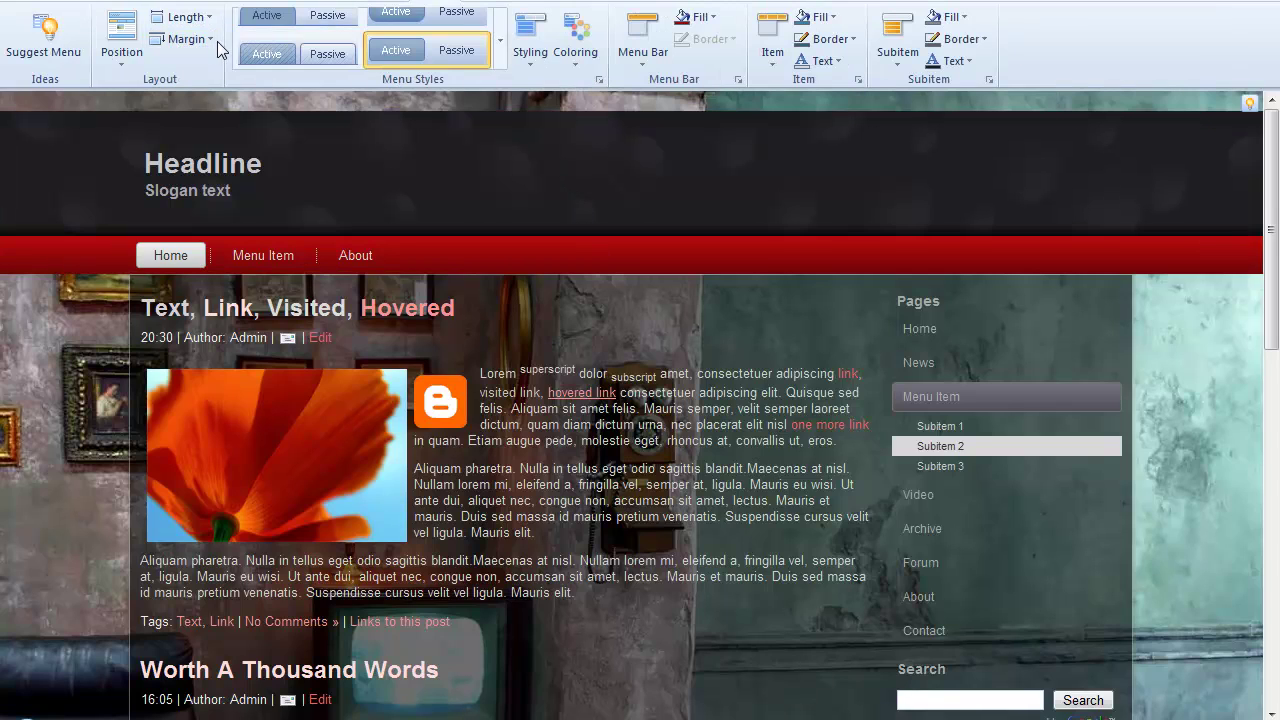
Set the menu bar position to Inside Sheet and the header's top margin to 0 pixels
click(129, 67)
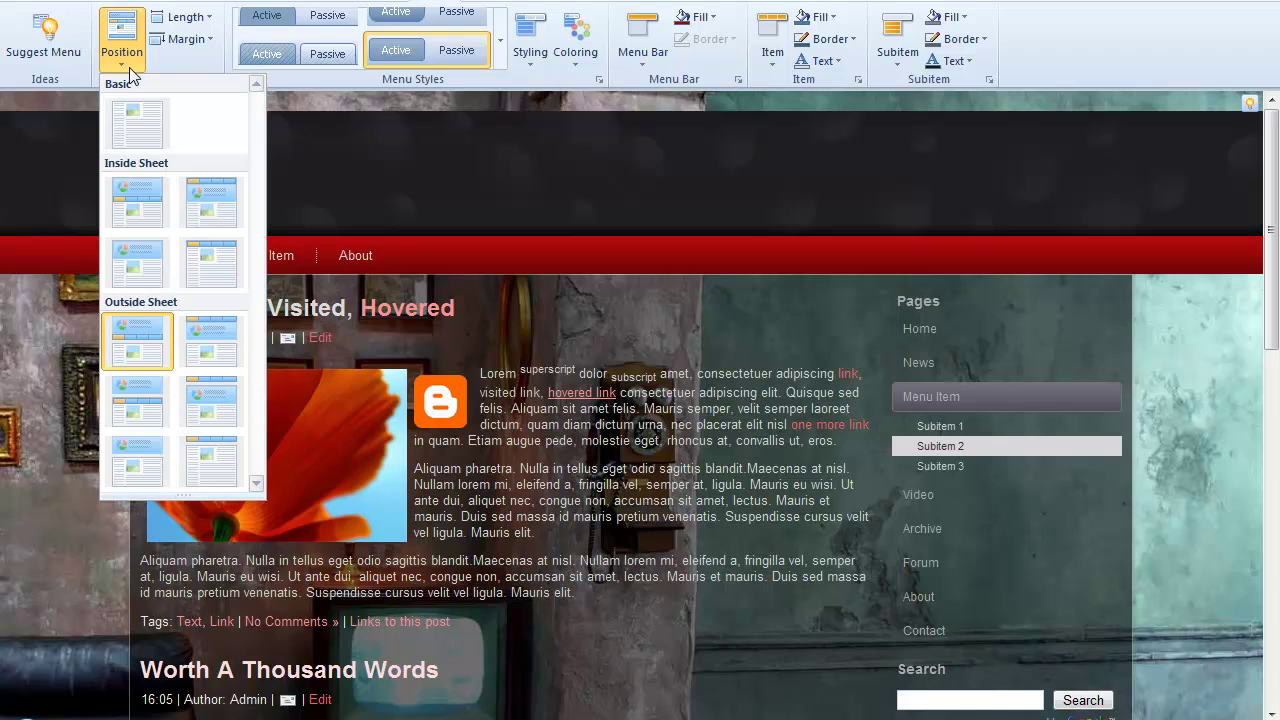
click(235, 208)
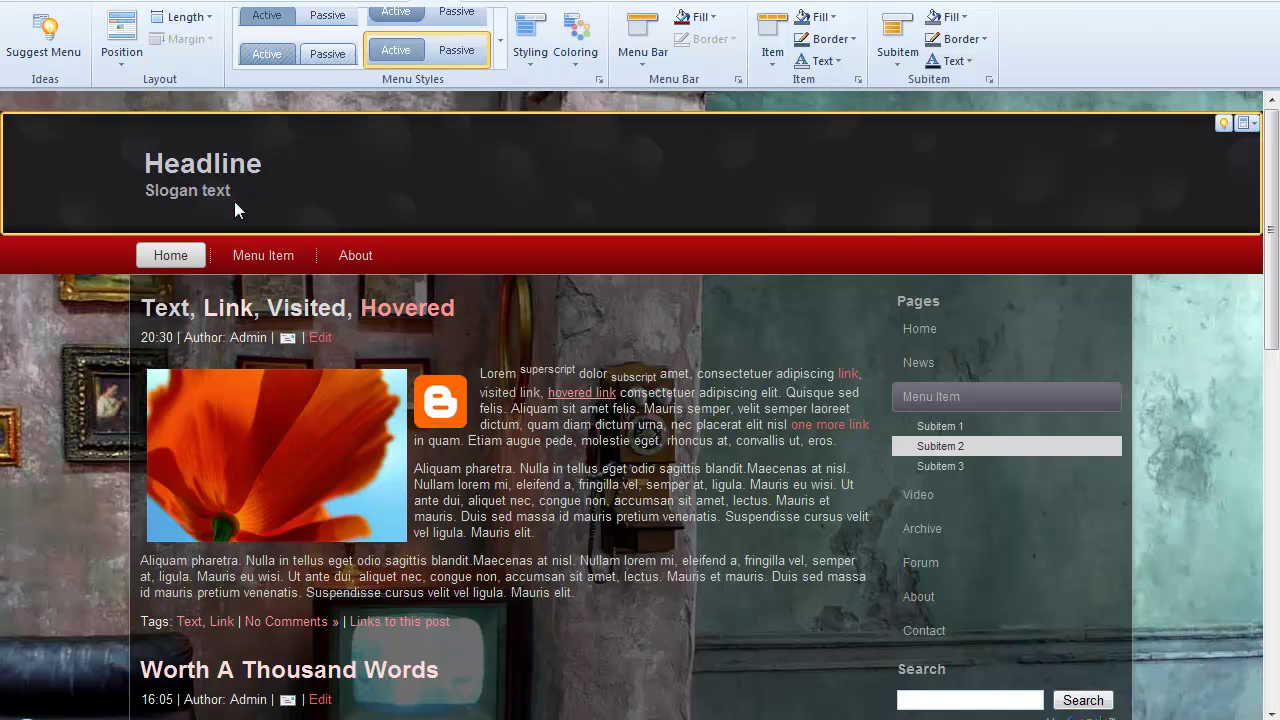
click(234, 201)
click(180, 38)
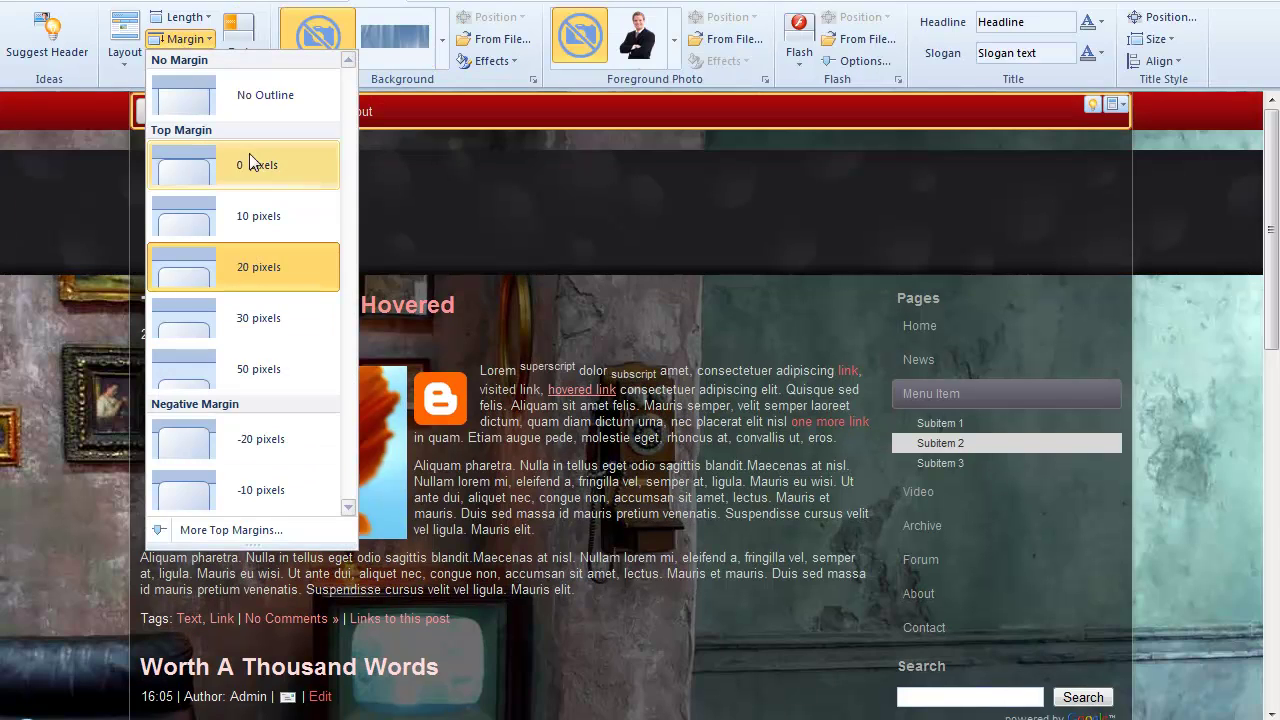
click(252, 166)
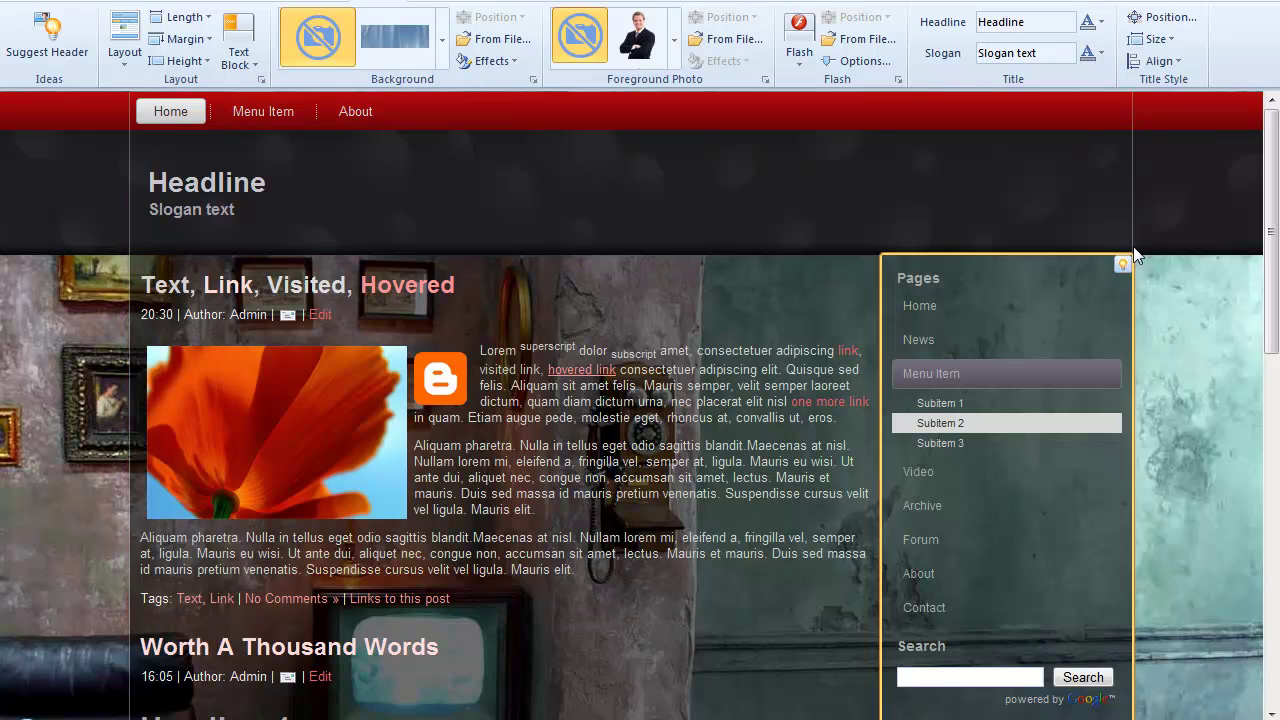
Set the header background transparency to 20%
click(486, 61)
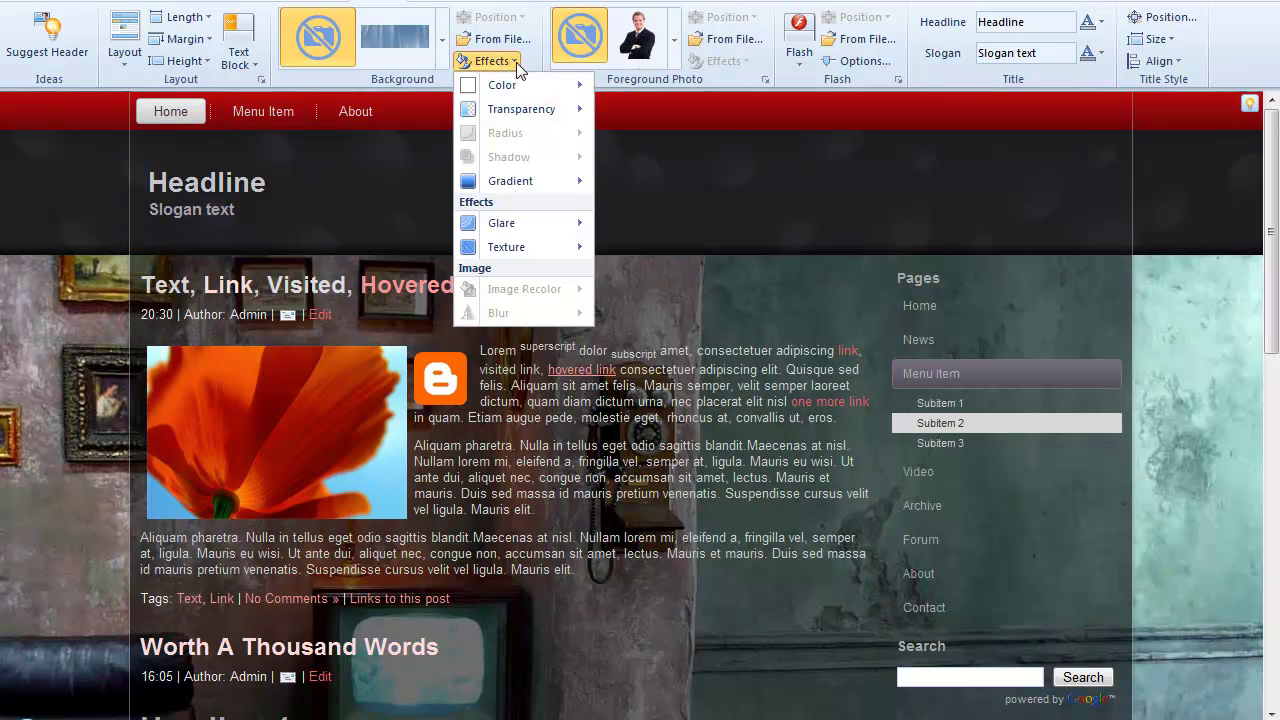
mouse_move(553, 116)
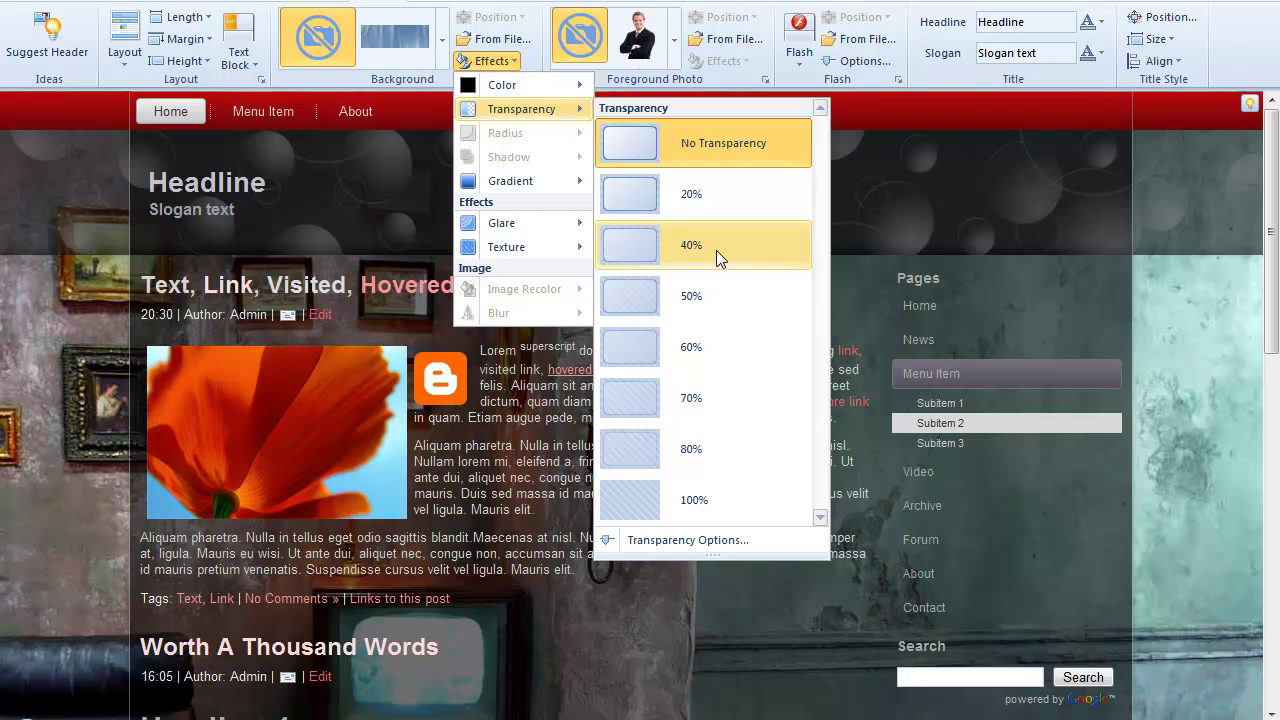
click(712, 203)
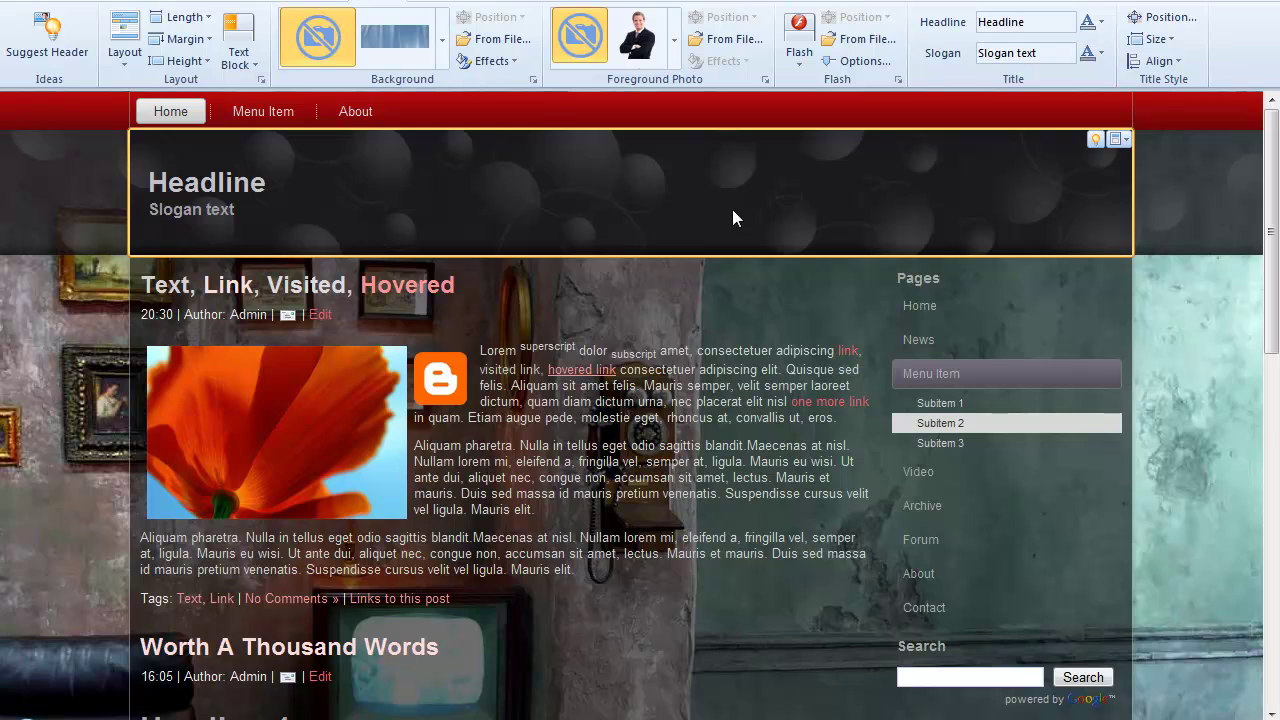
Apply a Classic glare effect to the header background
click(494, 60)
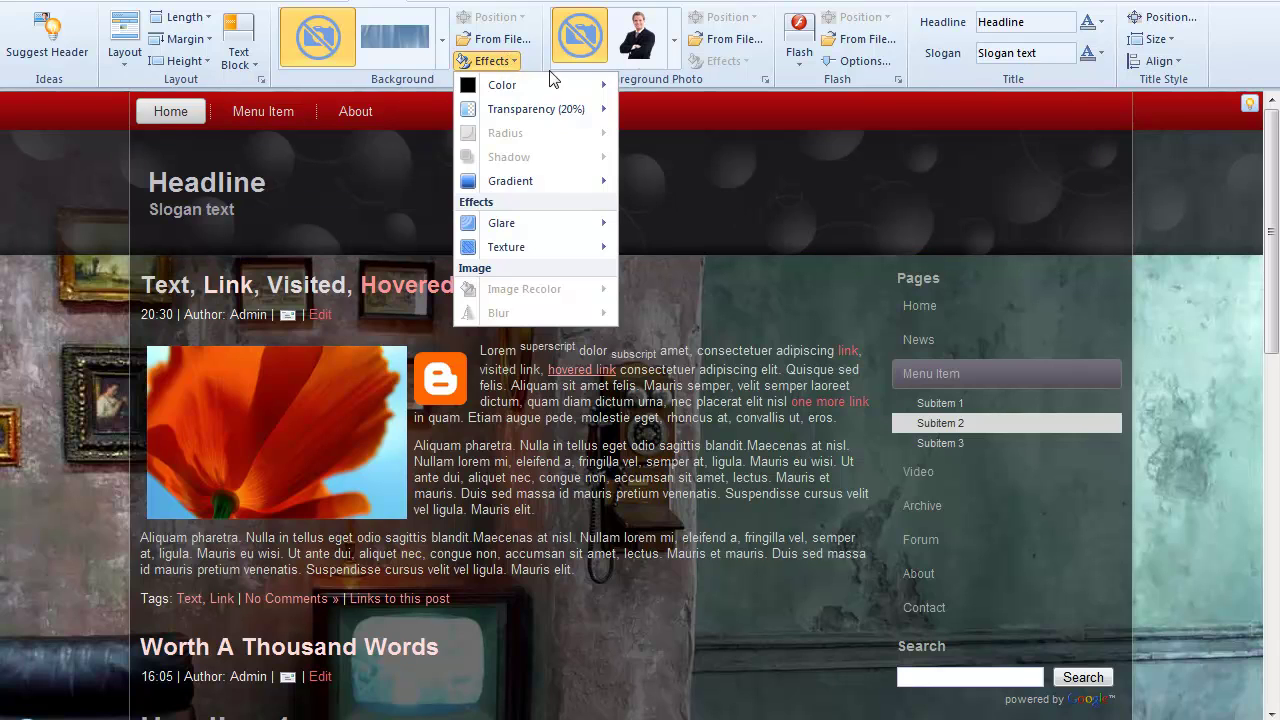
mouse_move(580, 193)
mouse_move(588, 232)
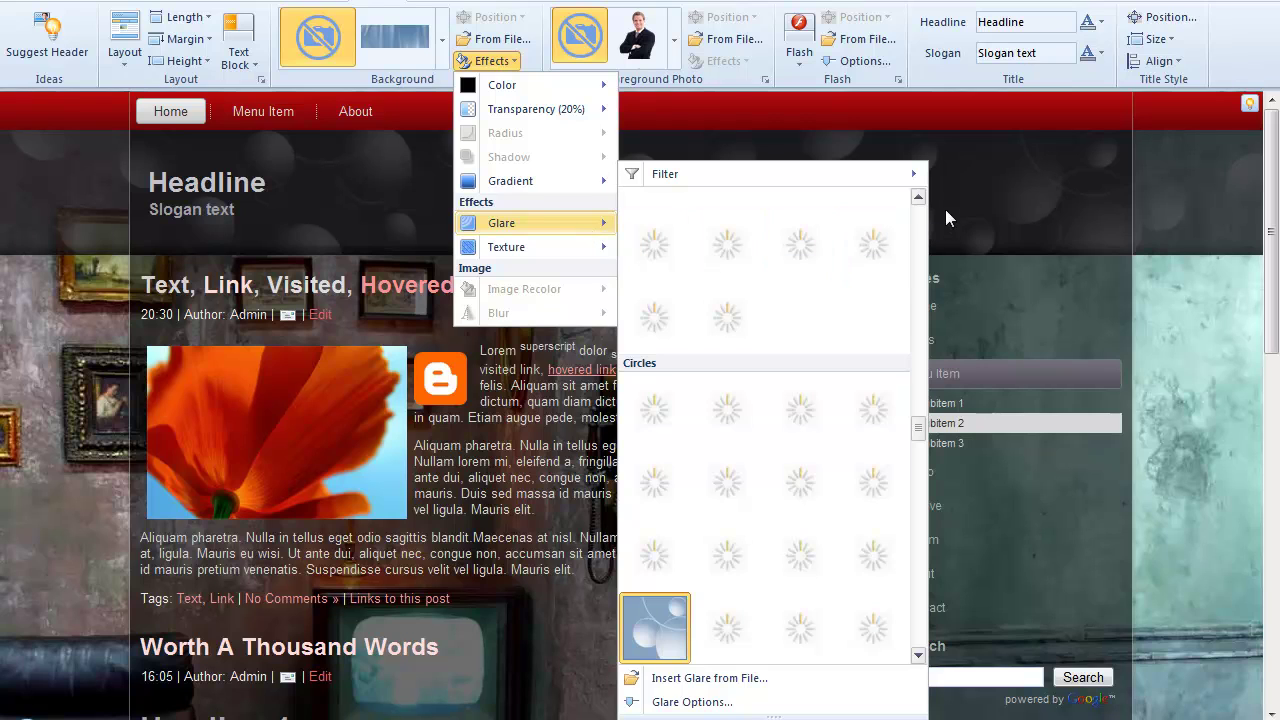
click(922, 400)
drag(922, 400, 918, 215)
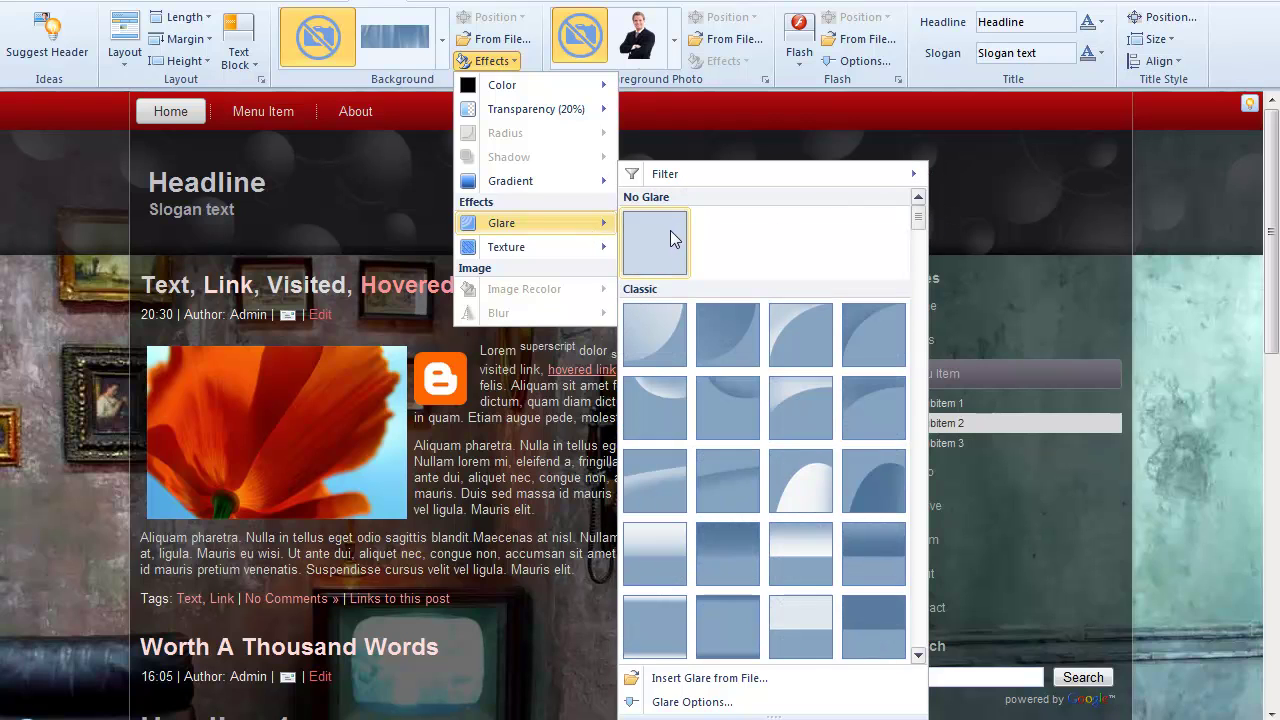
click(871, 570)
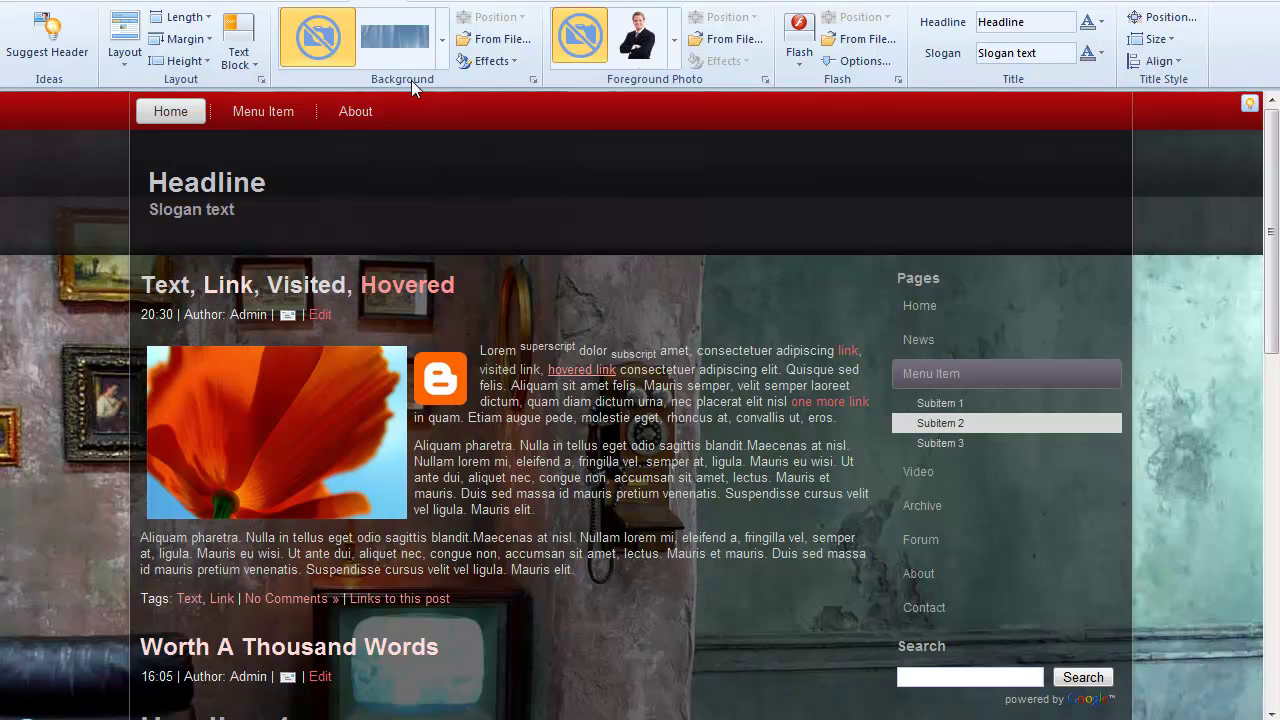
Paste the live blog's title 'How to Design Blogger or Blogspot Templates' into the Headline box
double_click(1027, 23)
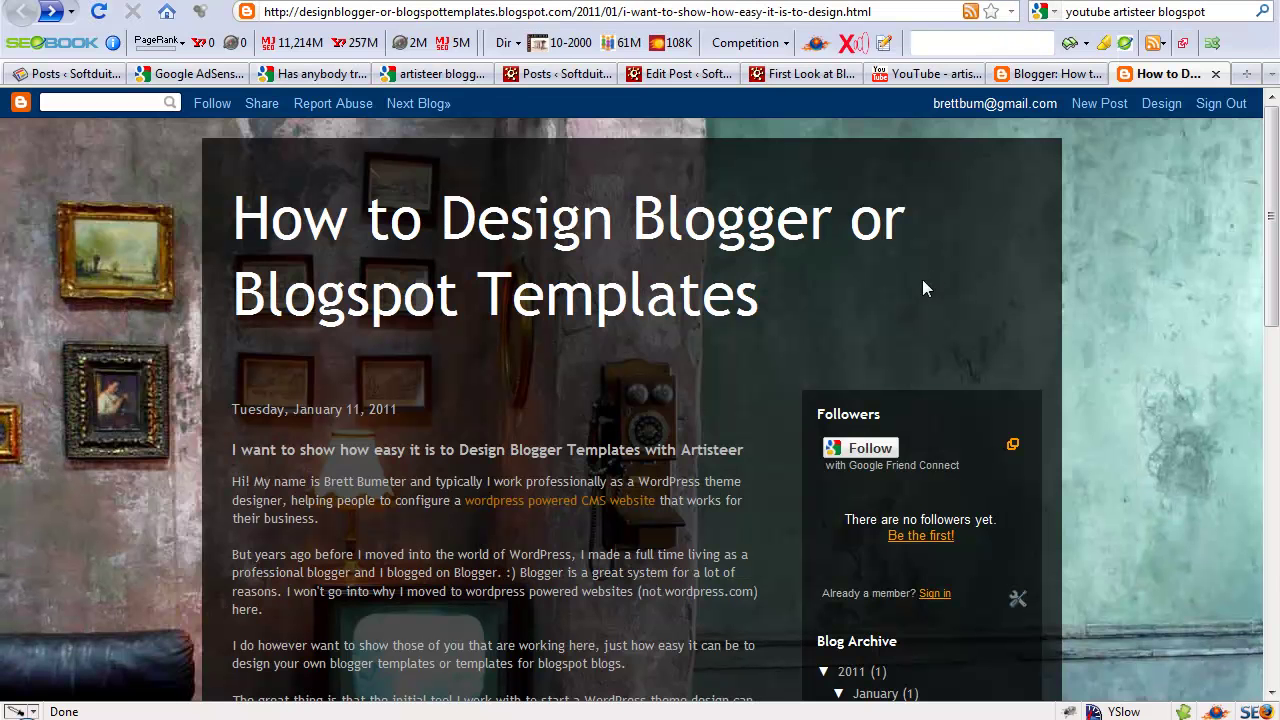
drag(777, 297, 249, 206)
key(ctrl+c)
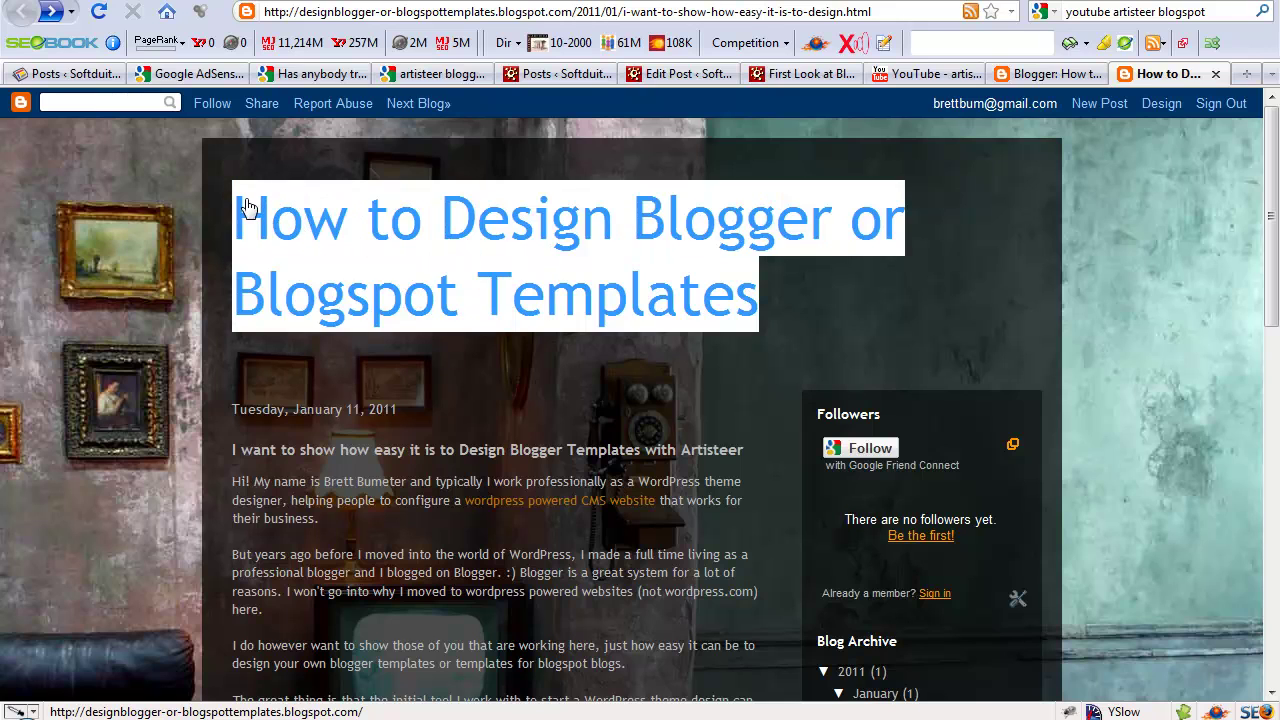
key(alt+Tab)
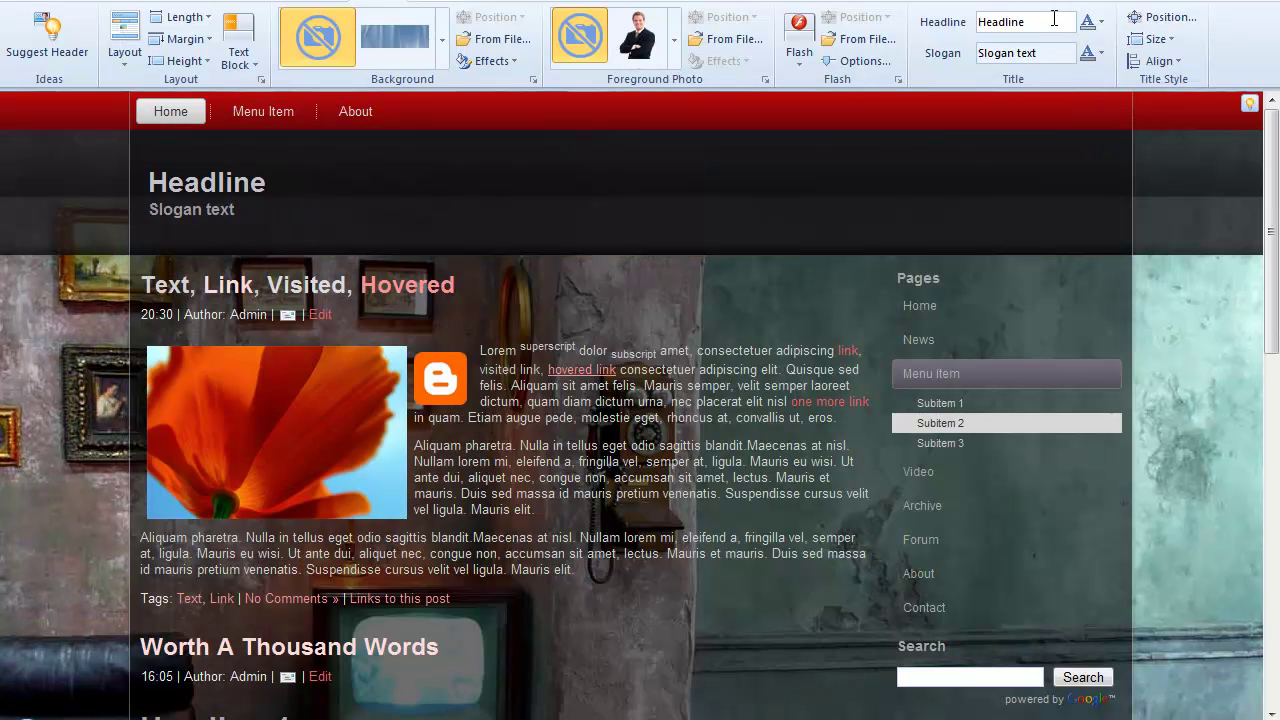
drag(1051, 17, 968, 20)
key(ctrl+v)
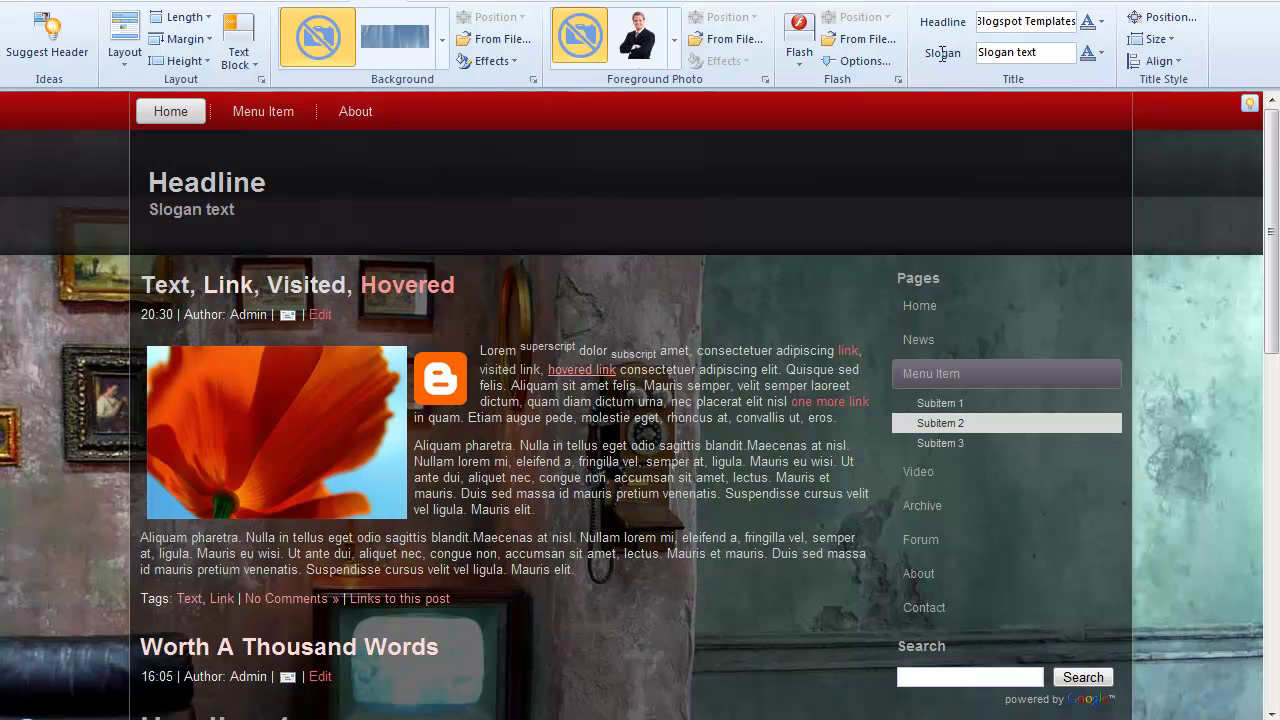
Clear the Slogan text and select the header's title block
click(1059, 54)
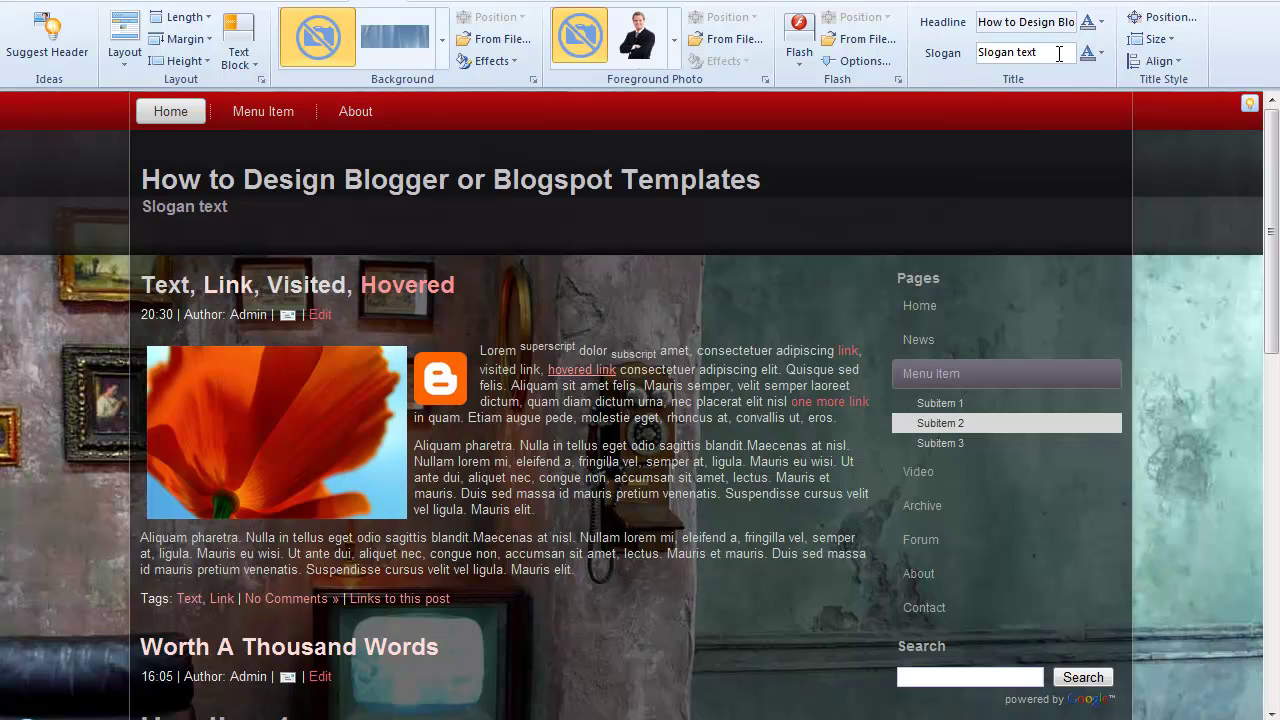
triple_click(1059, 54)
key(BackSpace)
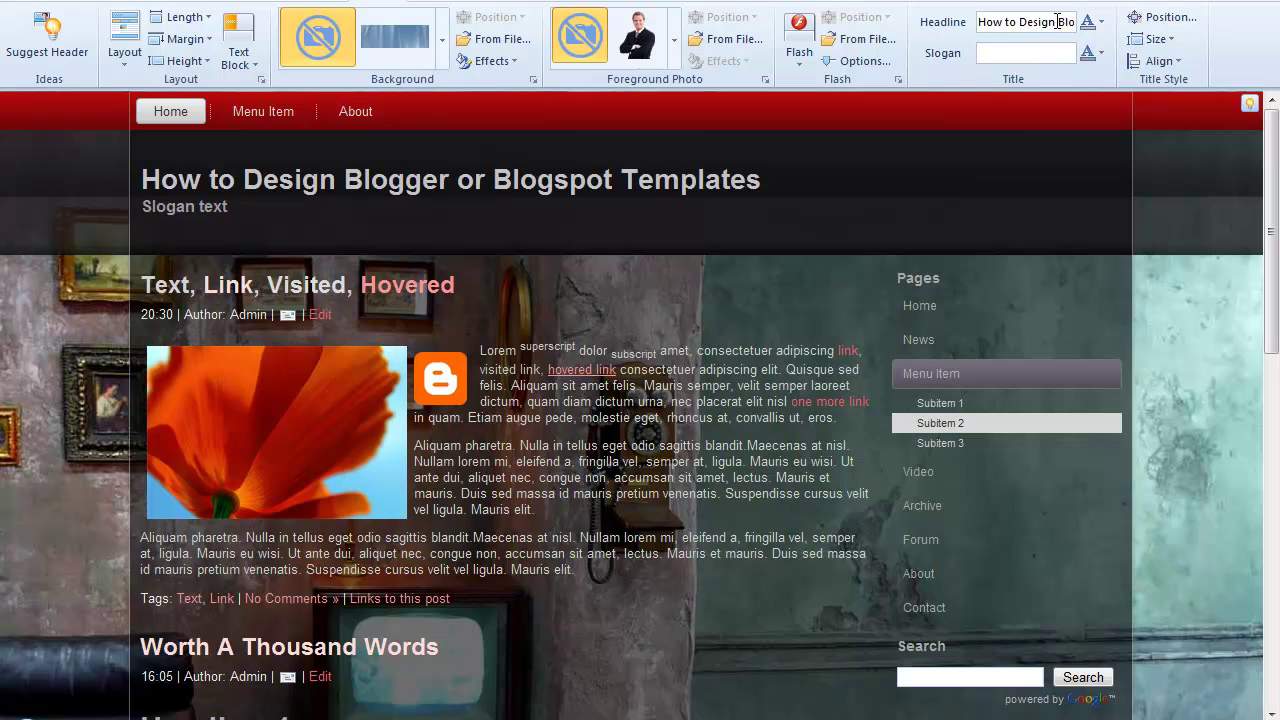
click(784, 191)
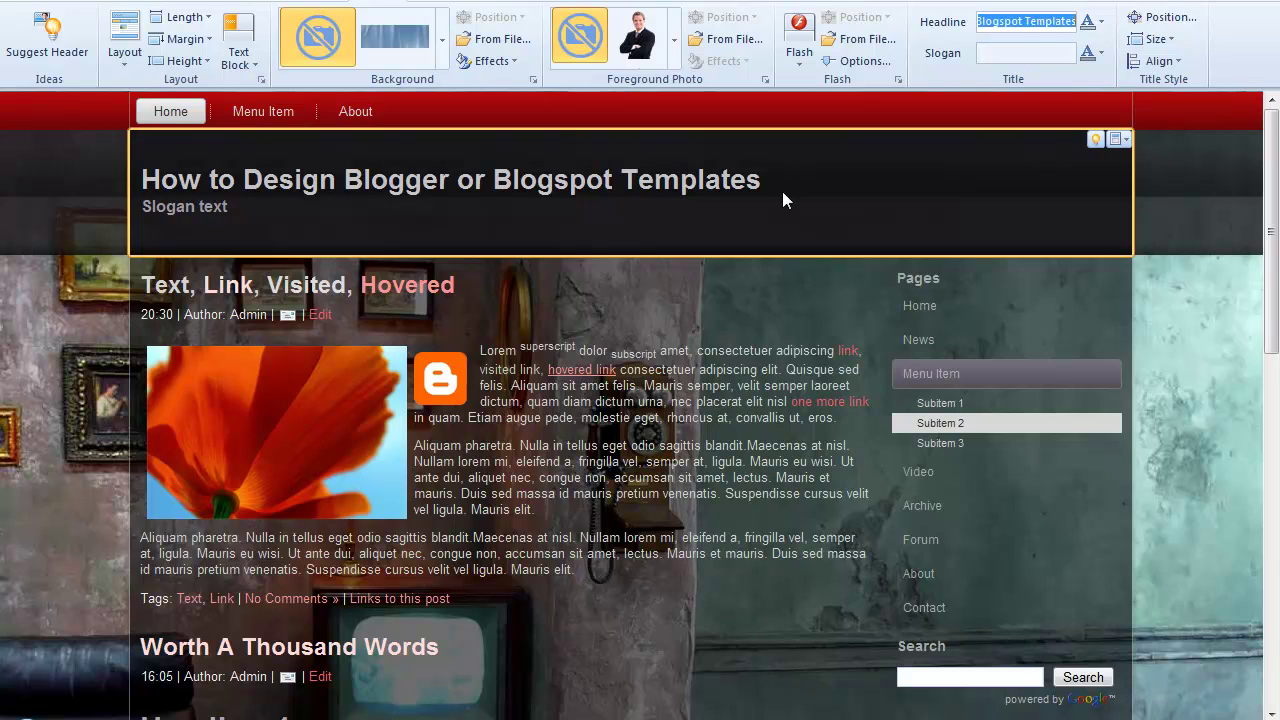
Set the headline font colour to white and its size to 36
click(1100, 21)
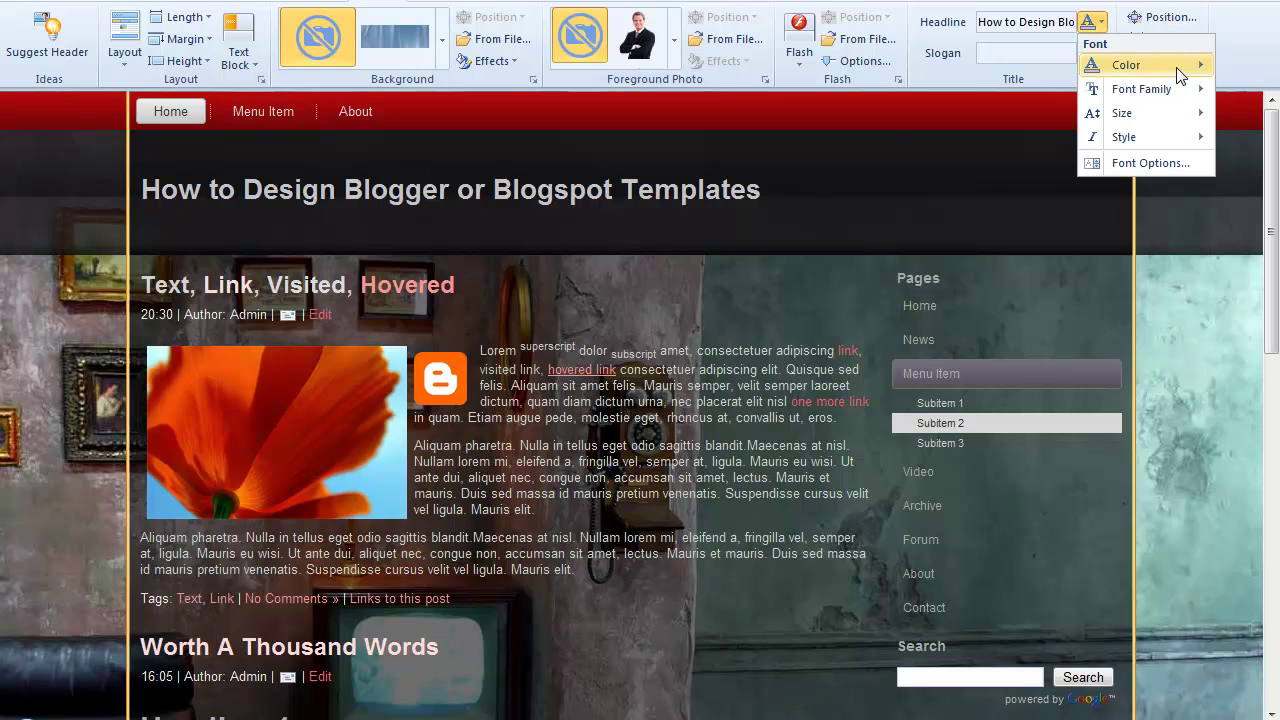
mouse_move(1180, 67)
click(1066, 94)
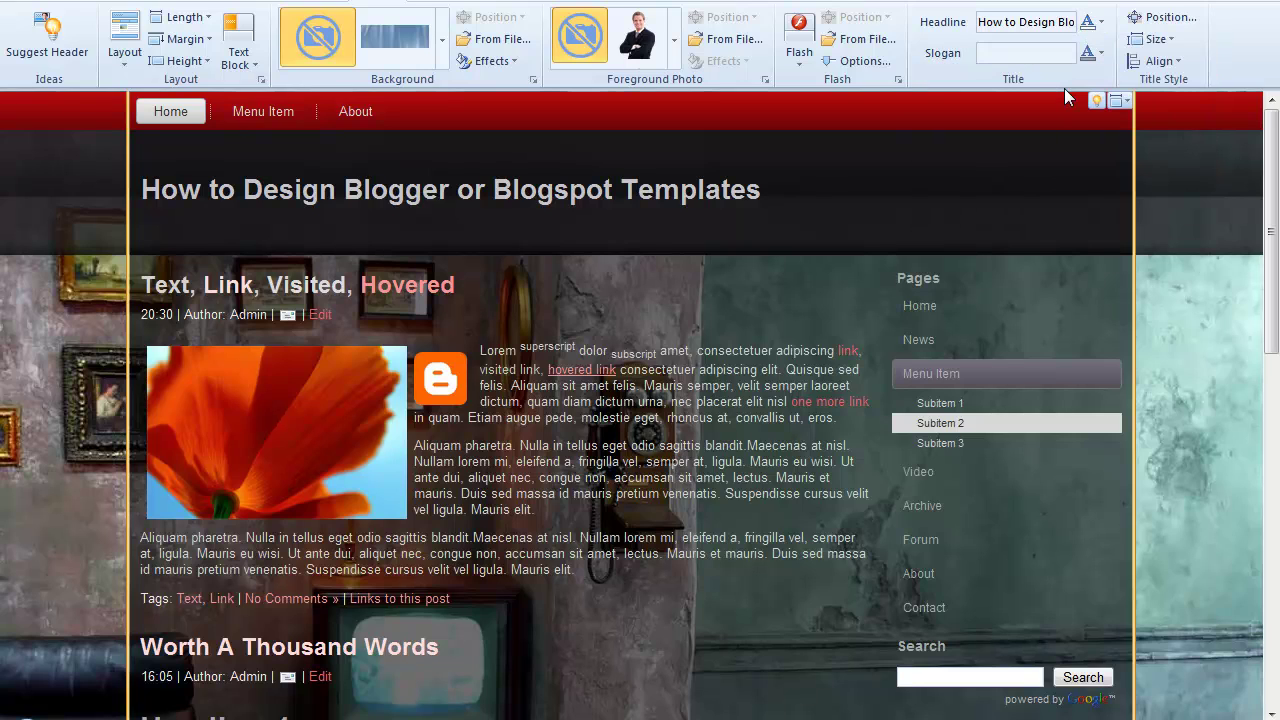
click(1101, 22)
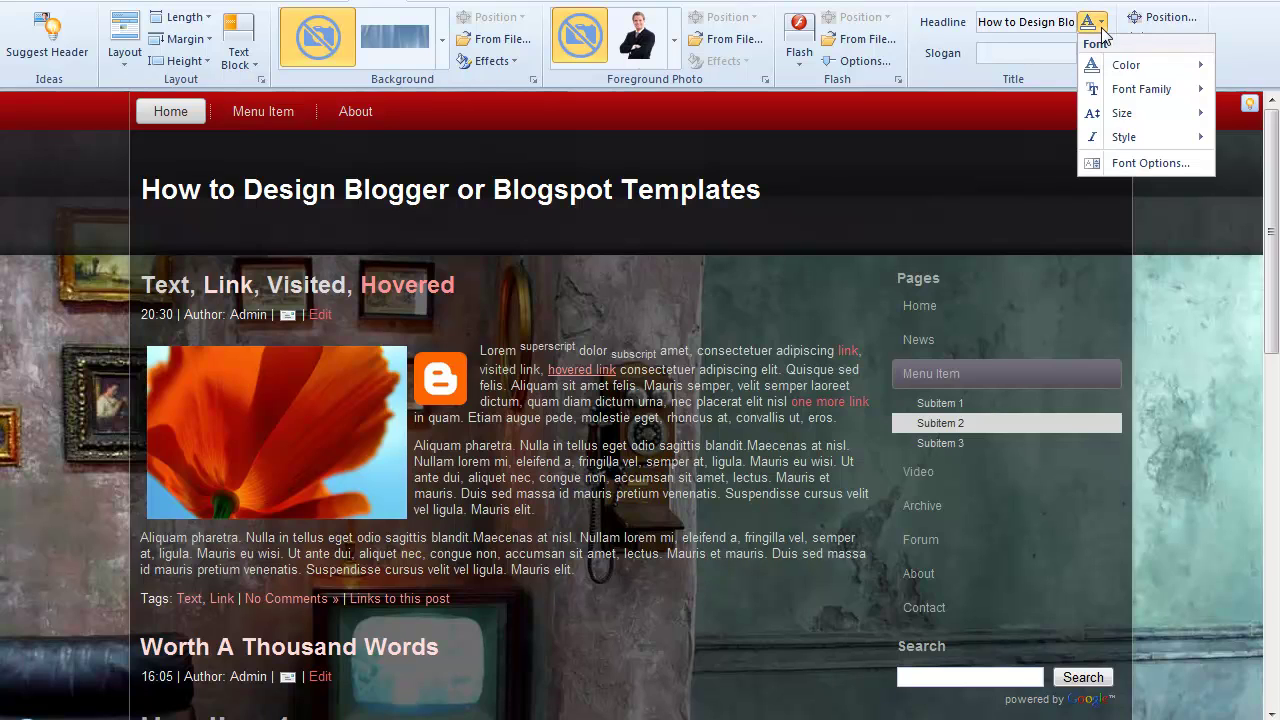
mouse_move(1150, 120)
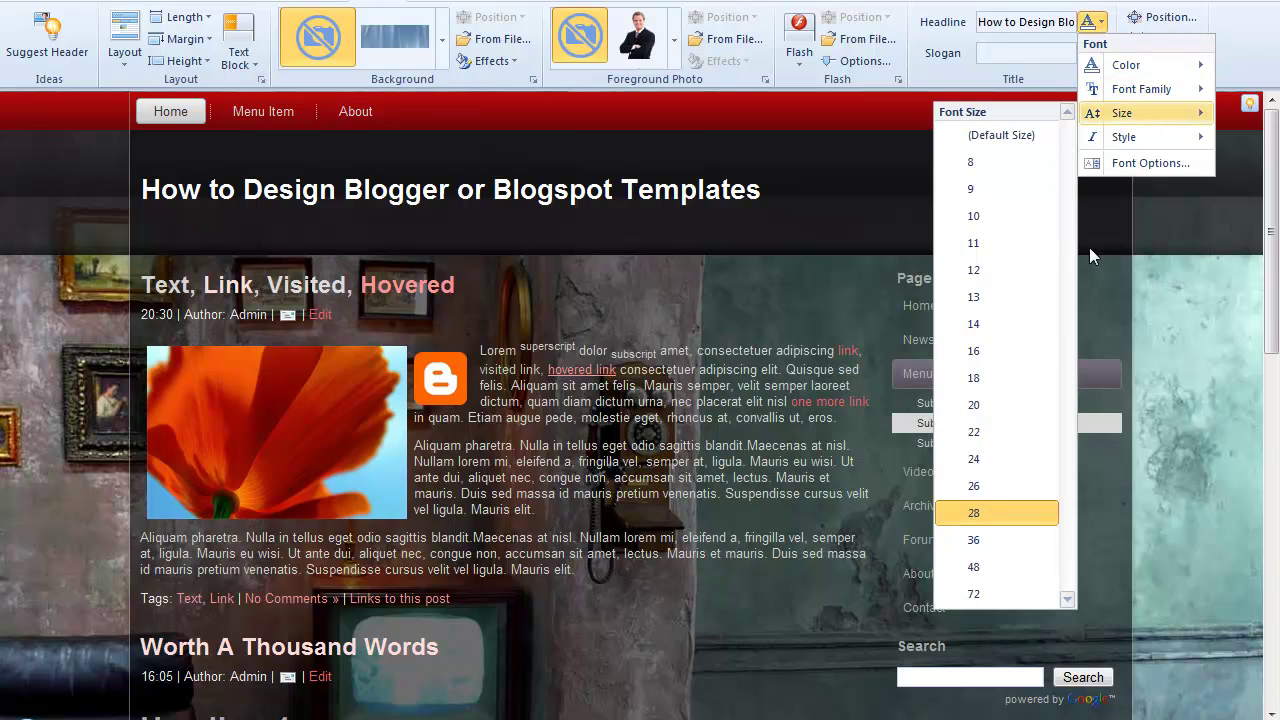
click(1038, 541)
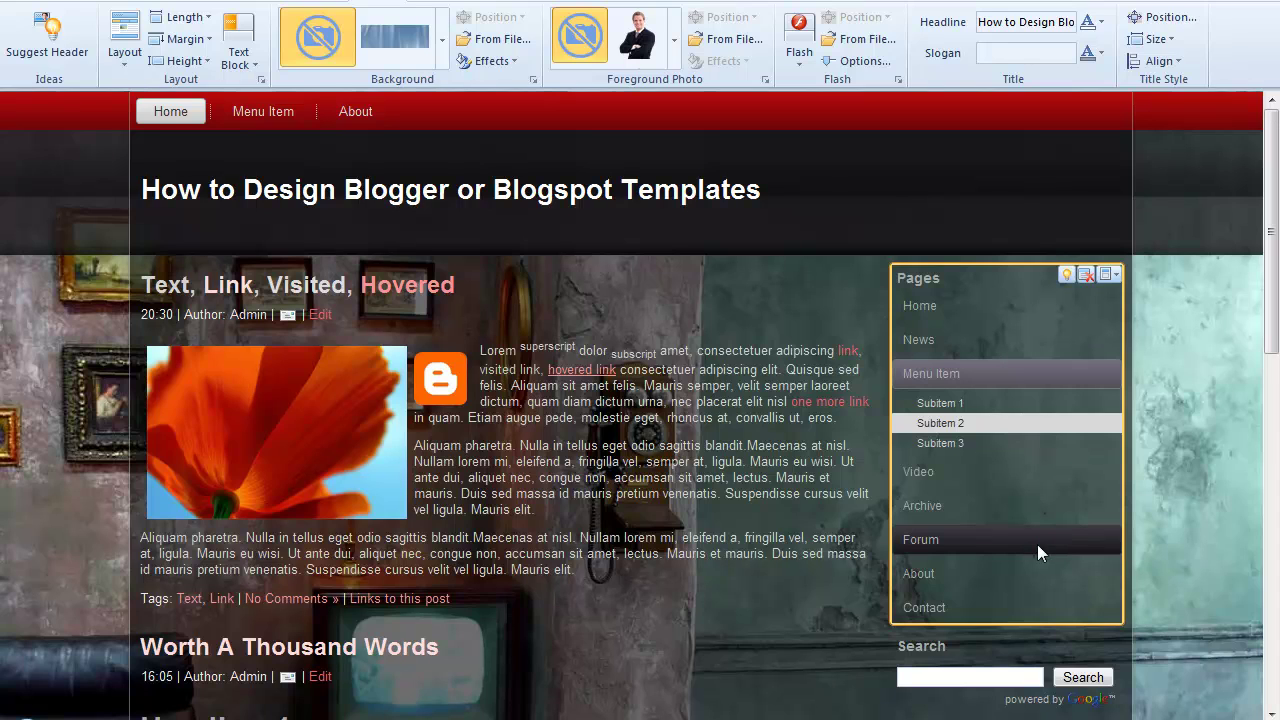
Drag the headline toward the header's centre and set its alignment to centre
click(1166, 18)
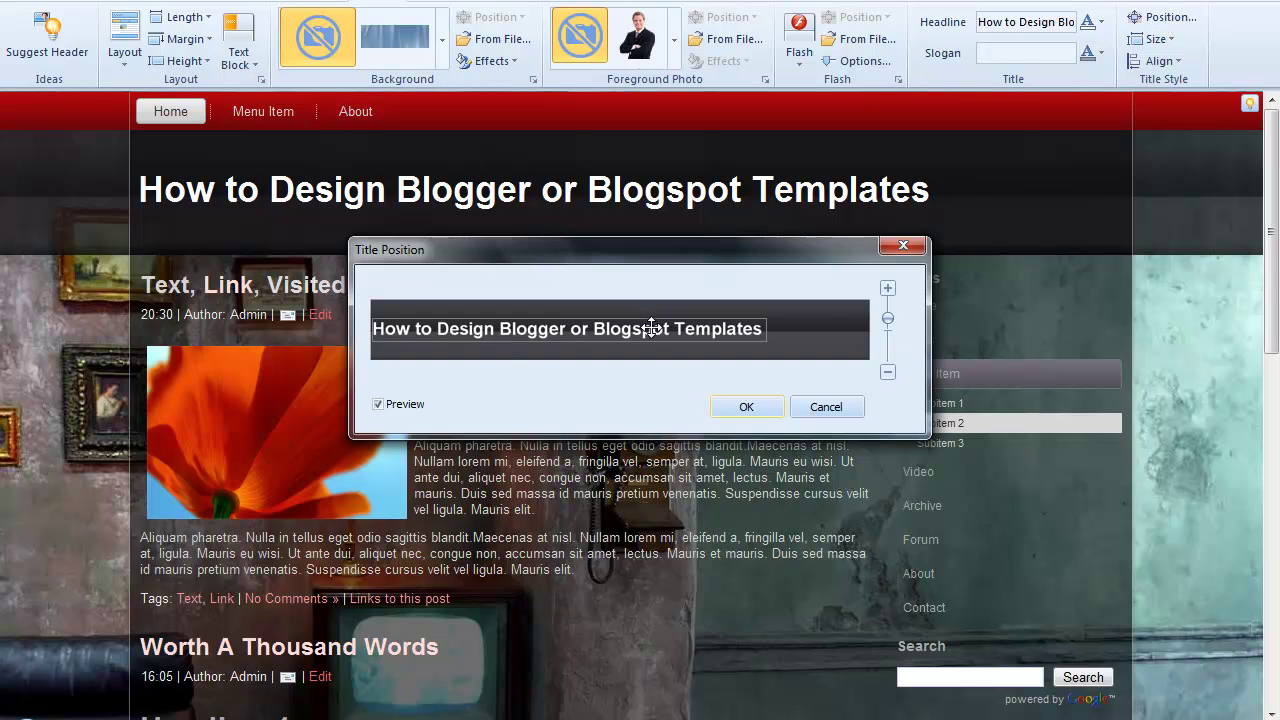
drag(651, 328, 711, 343)
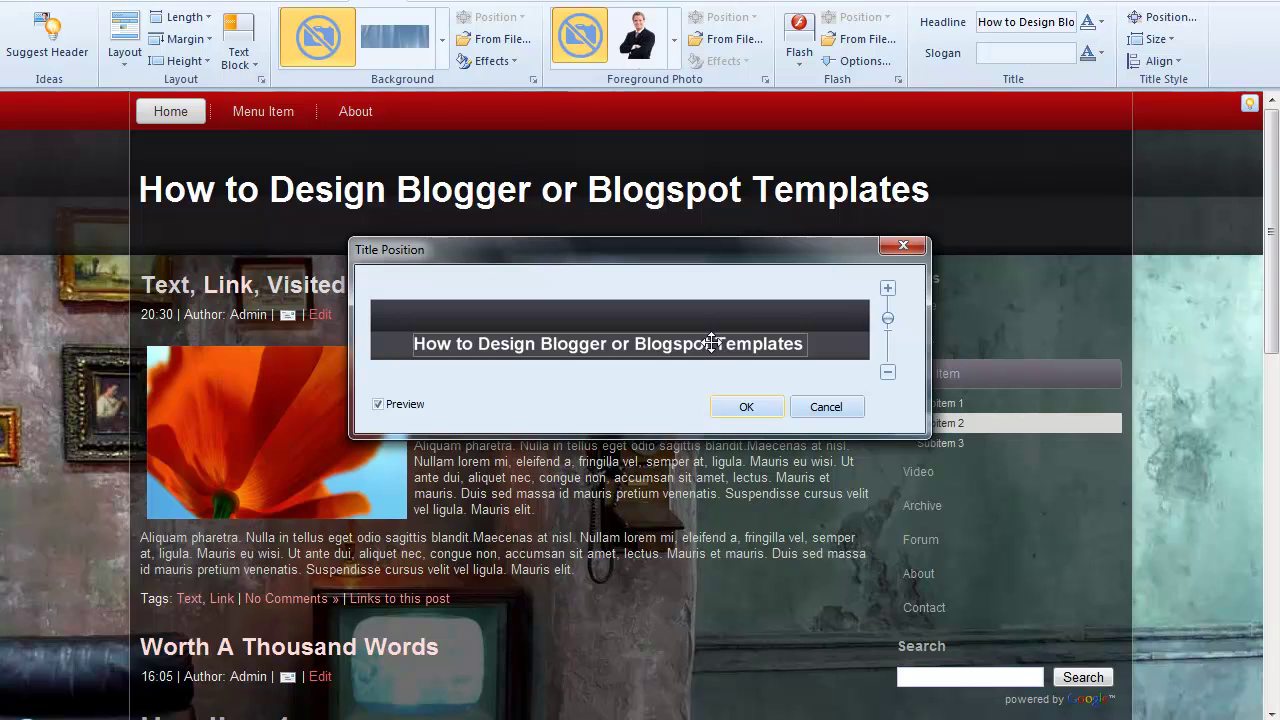
click(745, 408)
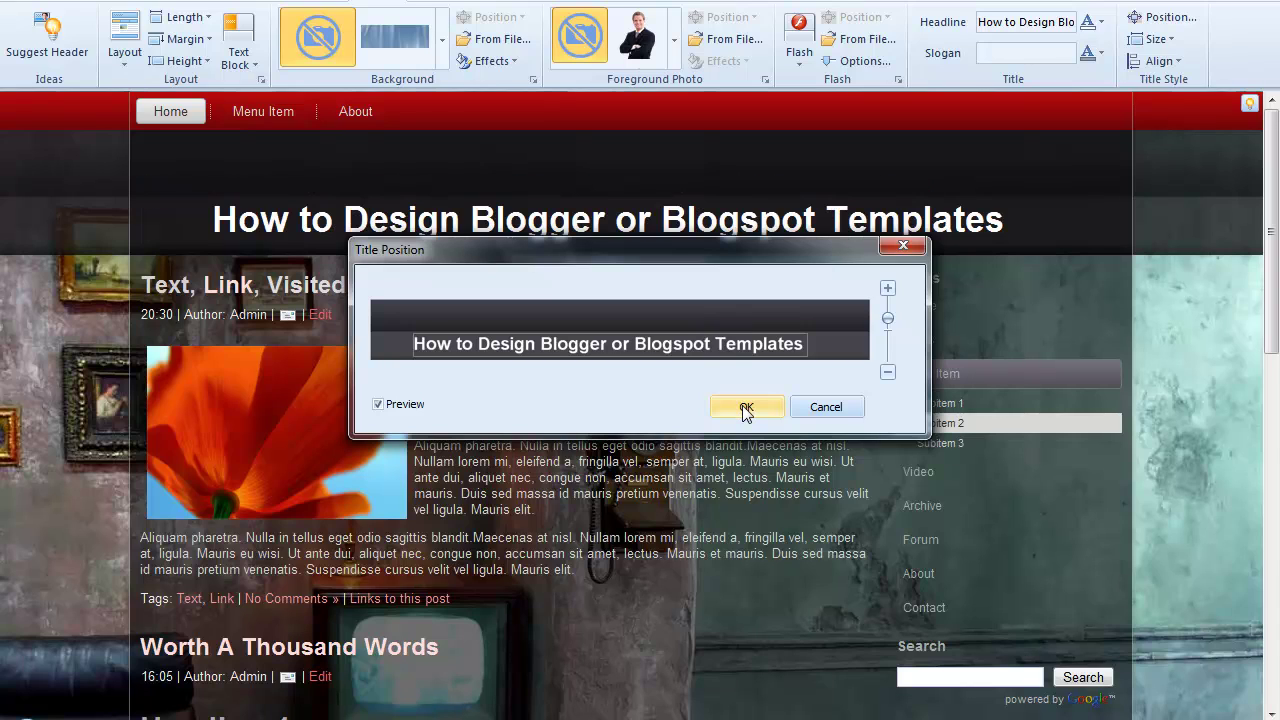
click(745, 408)
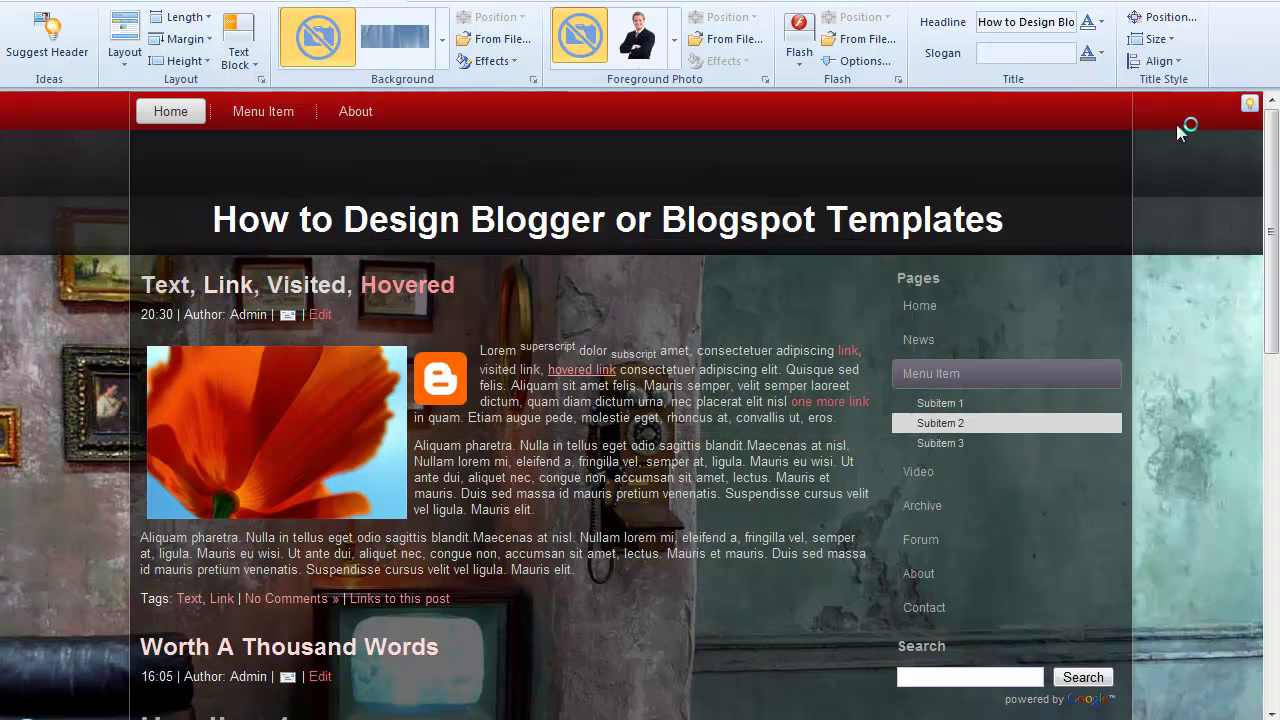
click(1160, 61)
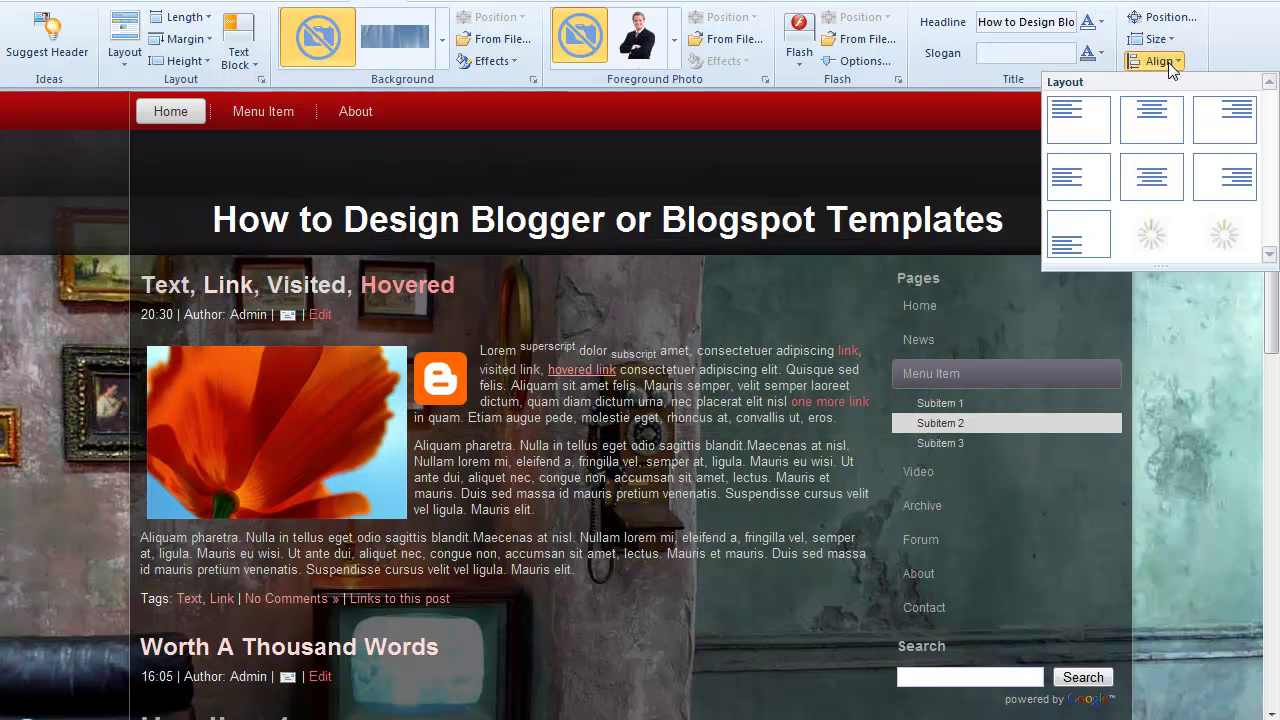
click(1162, 177)
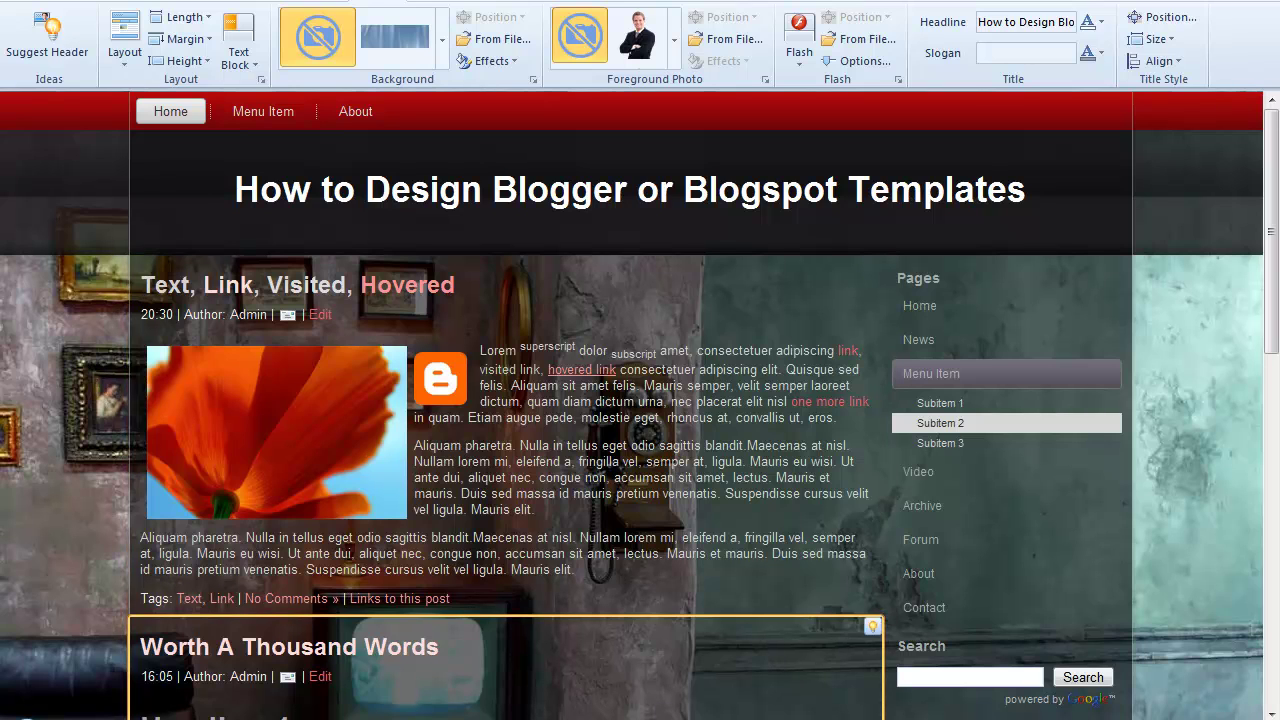
View the live blog's title in Firefox, then switch back to Artisteer
click(100, 671)
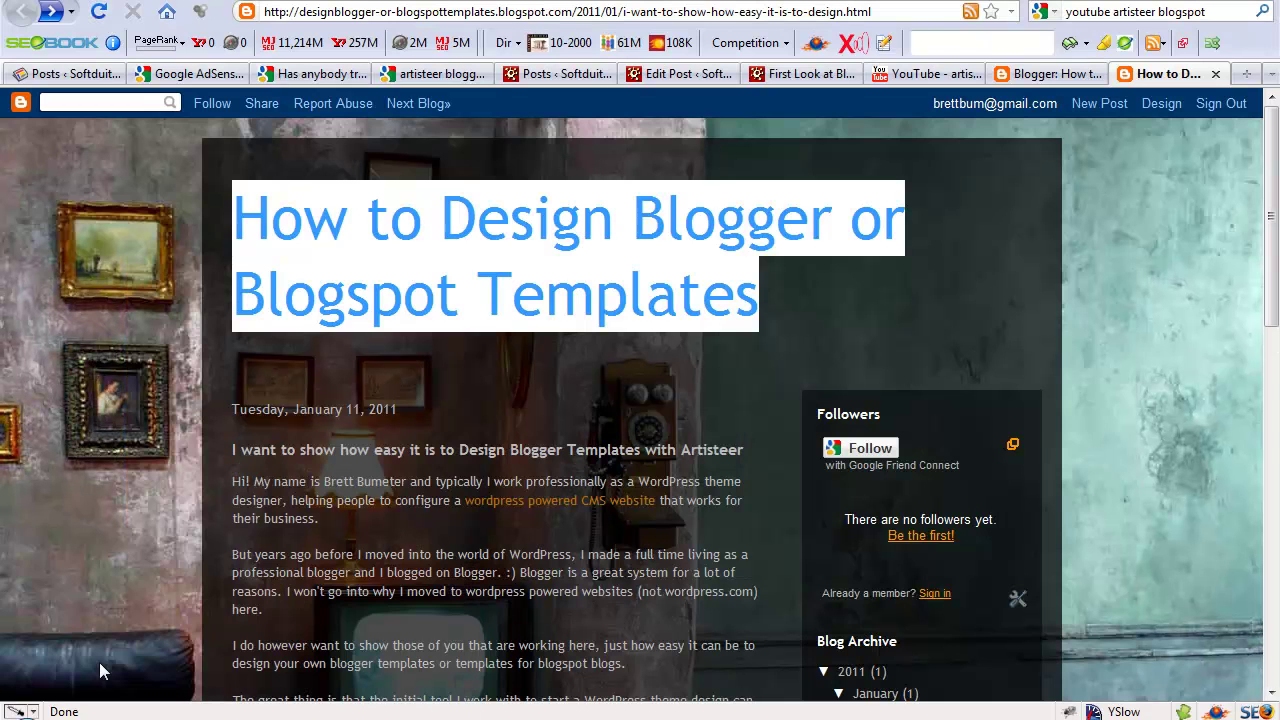
click(1144, 261)
key(alt+Tab)
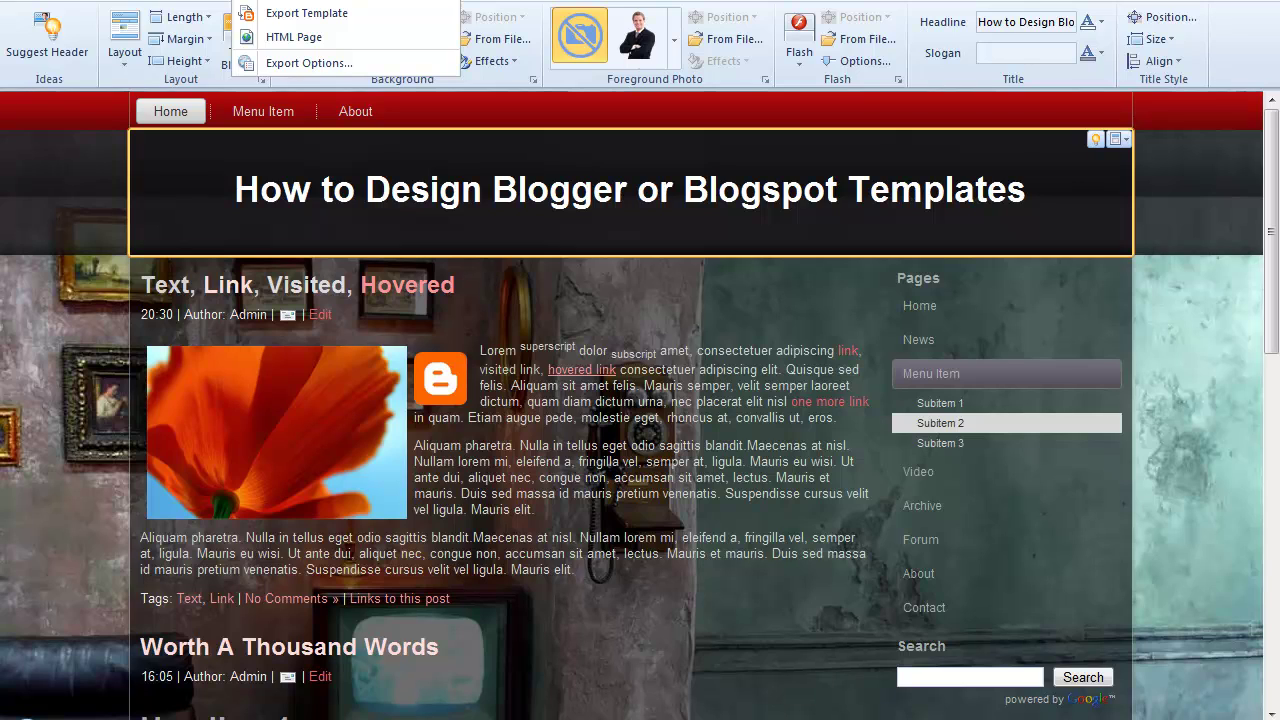
Set Show Blogger Navbar to No in Export Options, comparing against the live blog's navbar
click(434, 13)
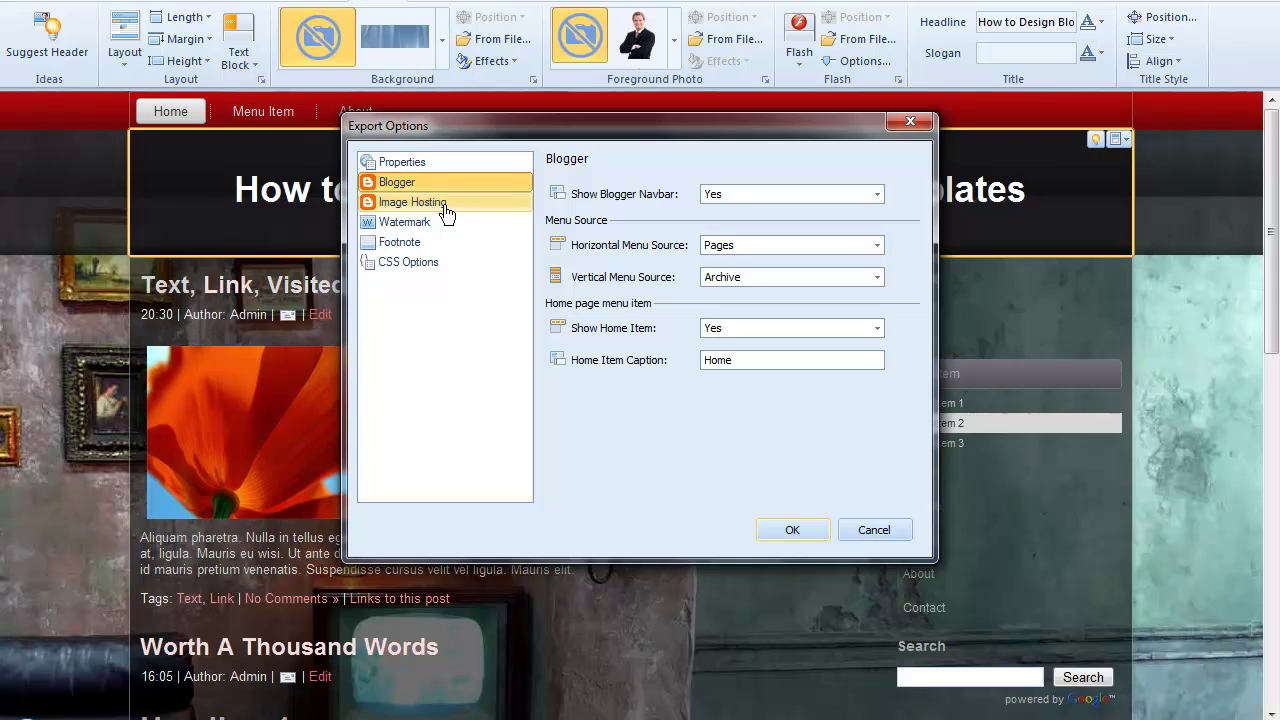
click(878, 197)
click(870, 234)
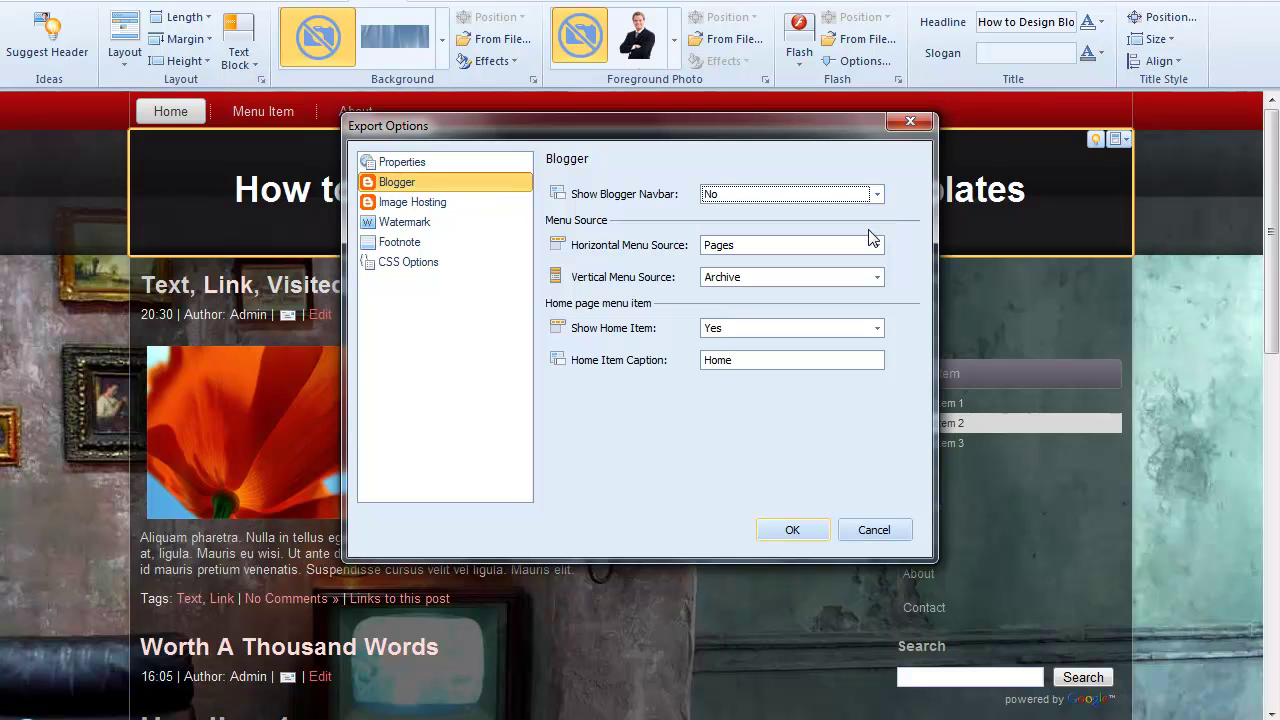
key(alt+Tab)
key(alt+Tab)
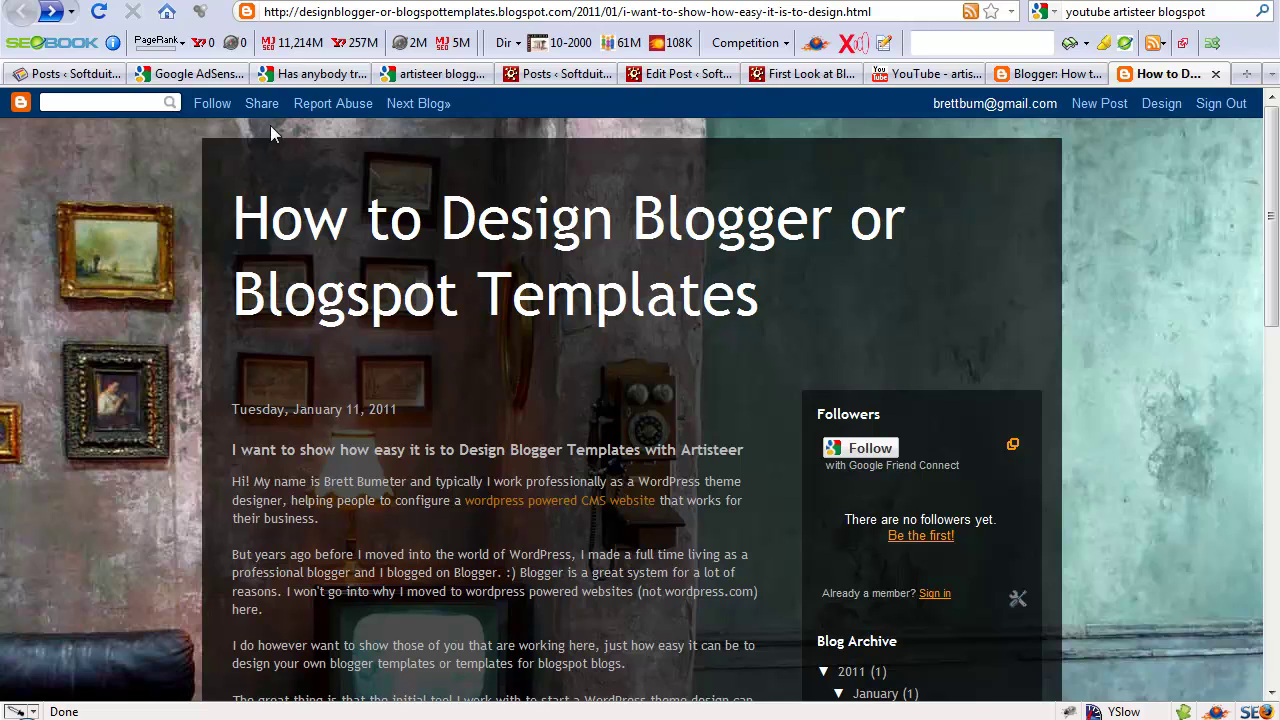
key(alt+Tab)
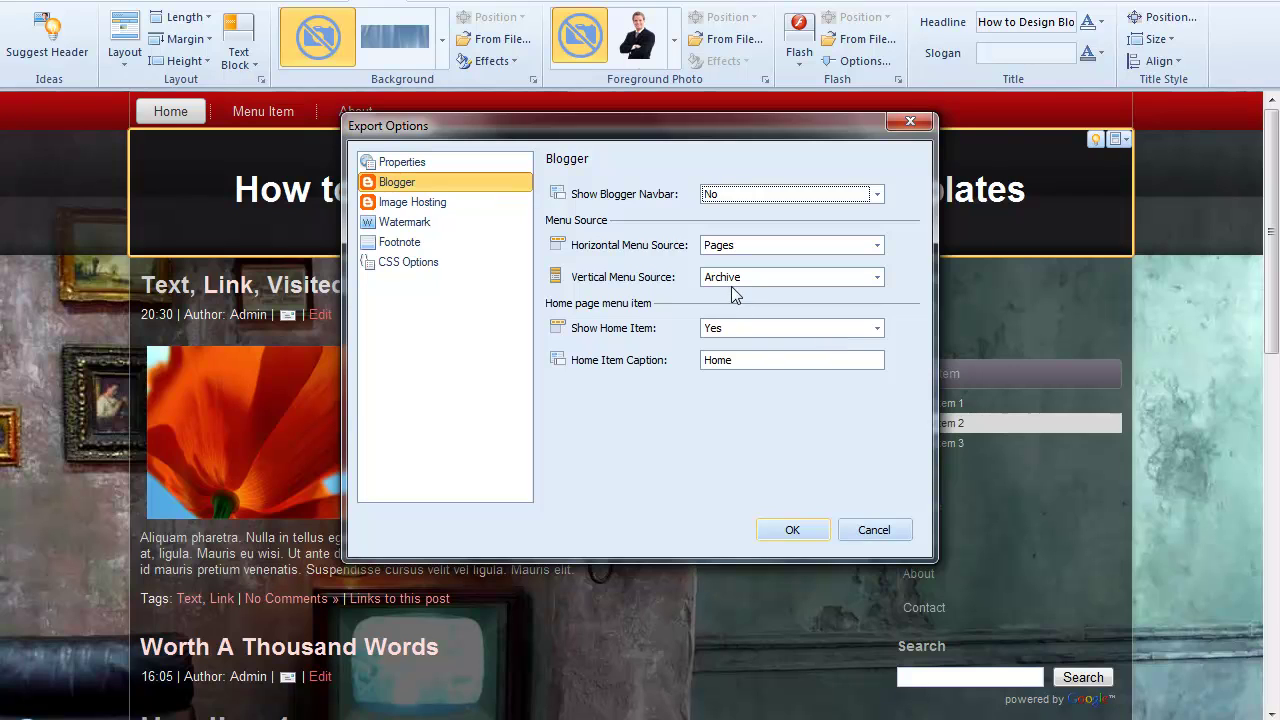
Confirm the export options and set the vertical Pages menu position to No Block
click(807, 529)
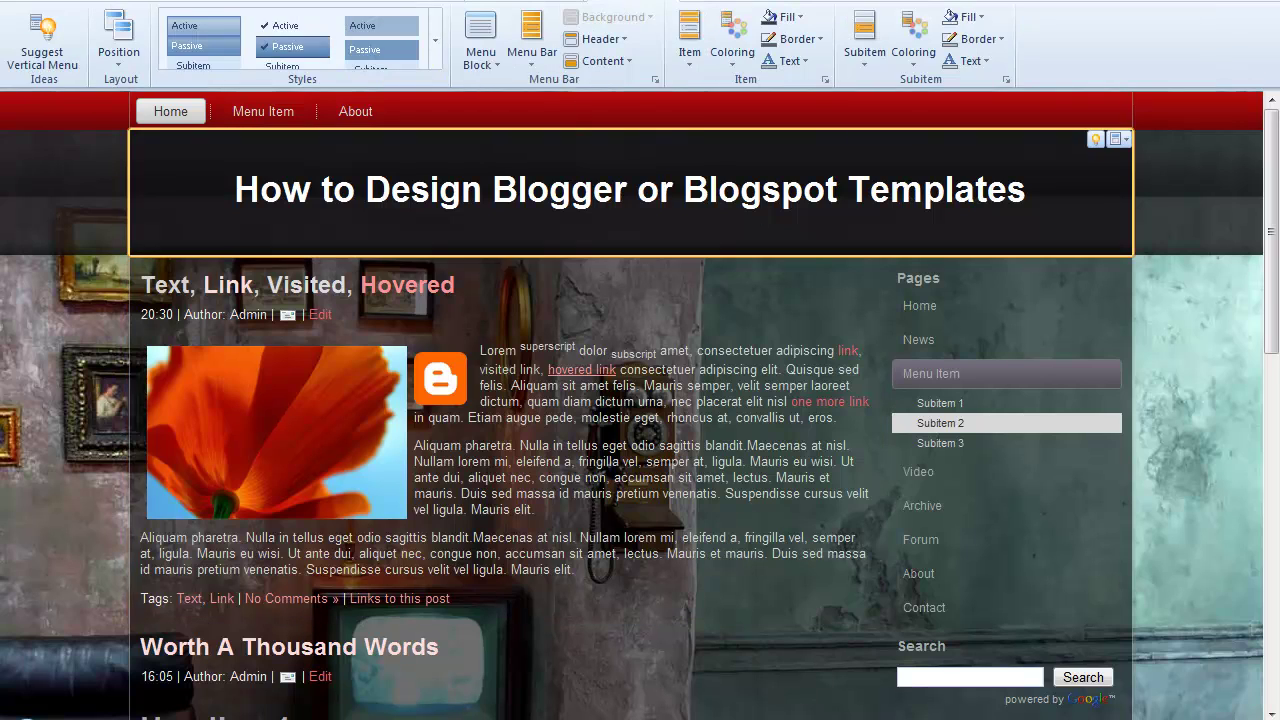
click(118, 52)
click(170, 125)
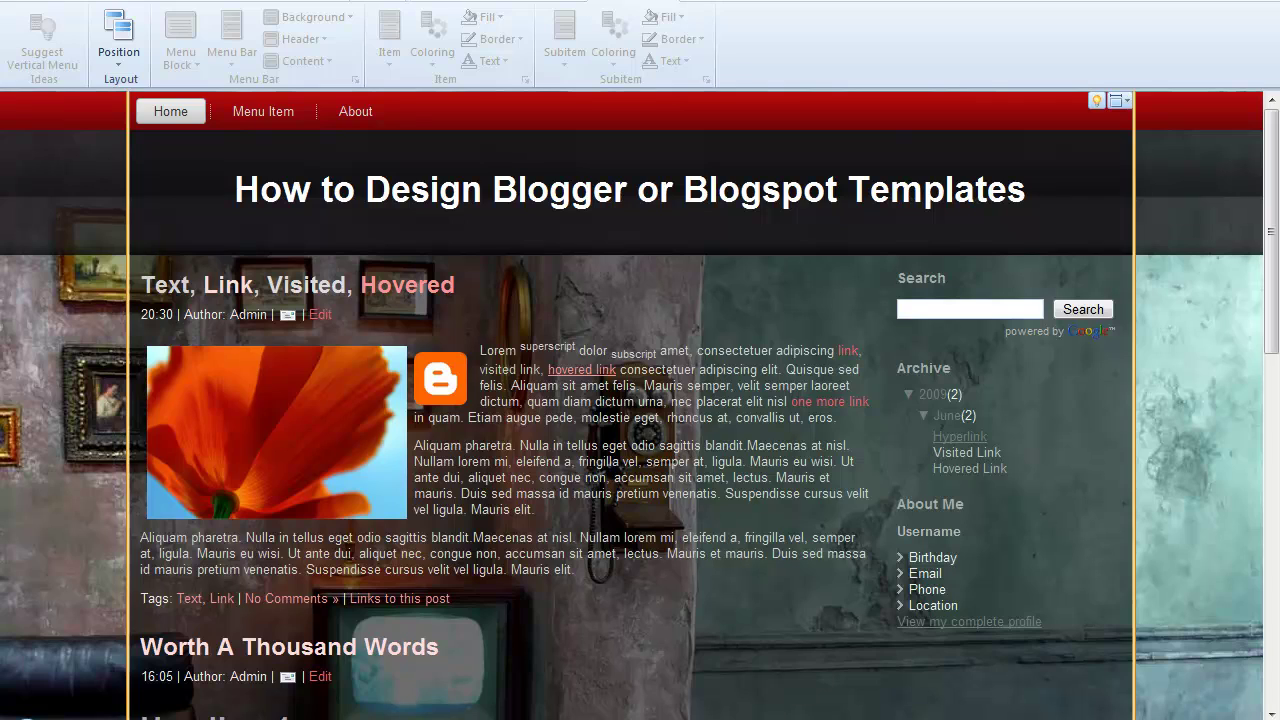
click(435, 3)
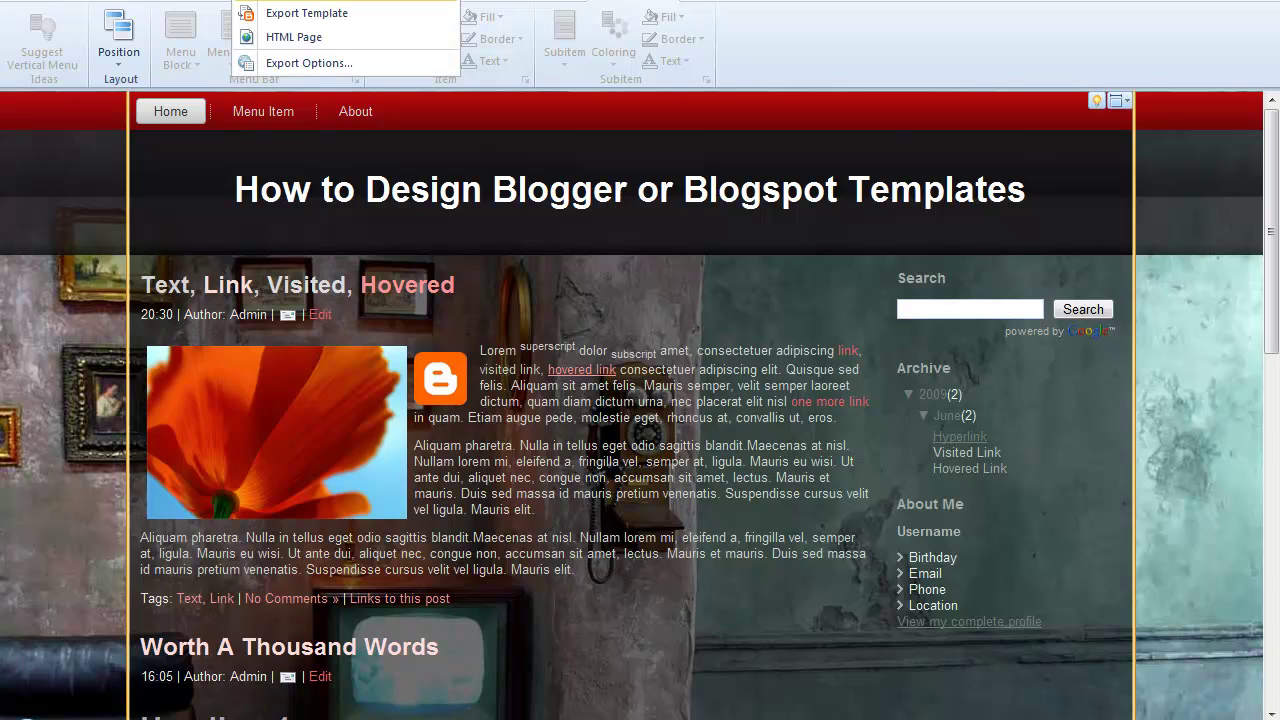
Keep Picasa Web Albums as the image host in the Blogger export options and confirm them
click(427, 62)
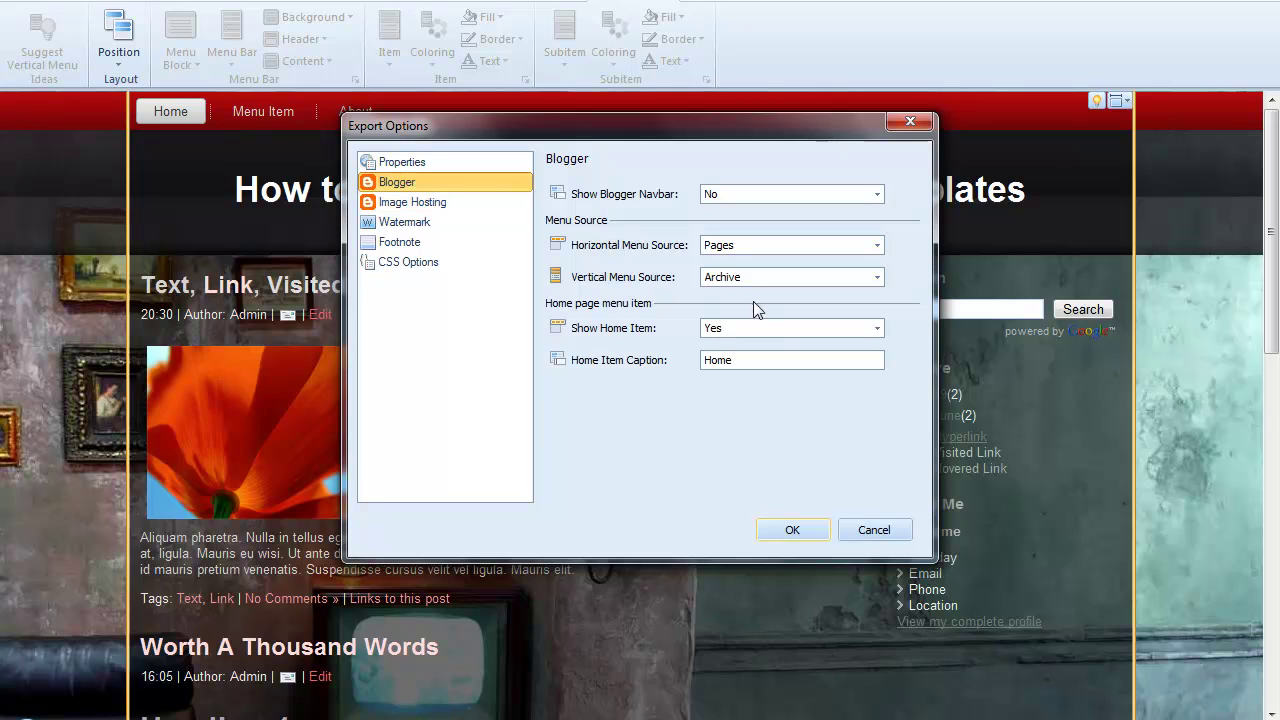
click(451, 212)
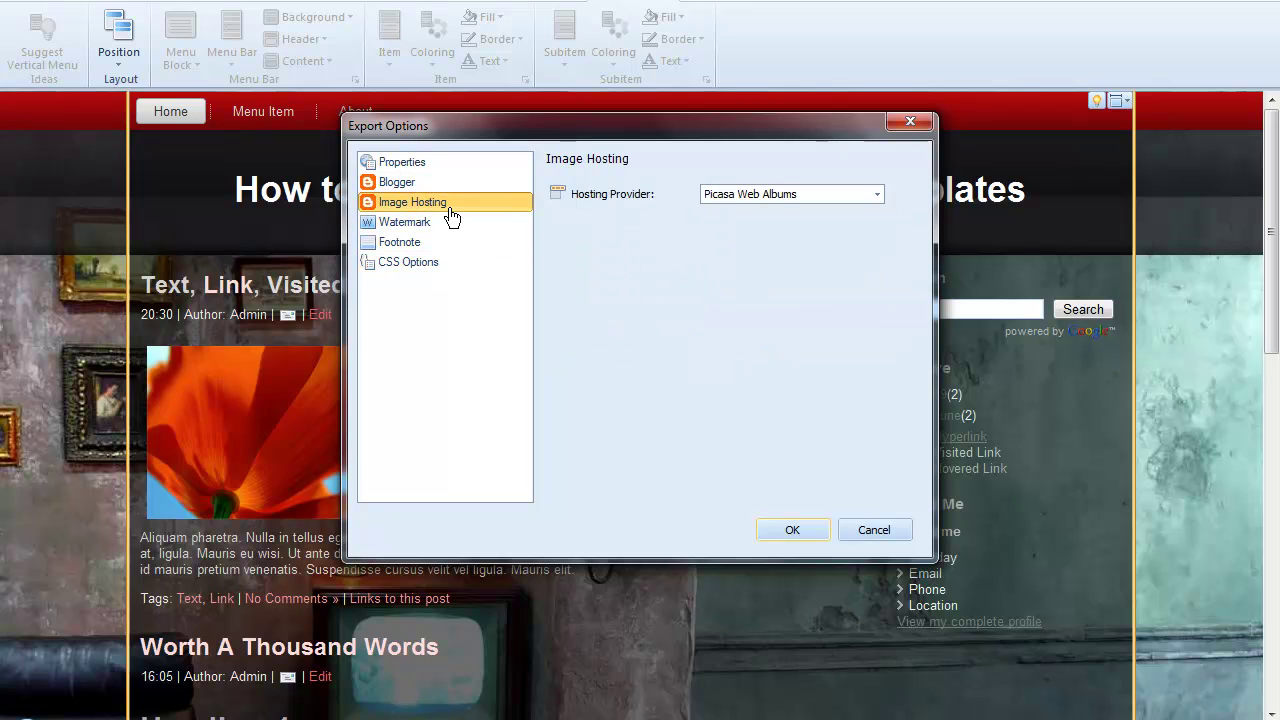
click(877, 198)
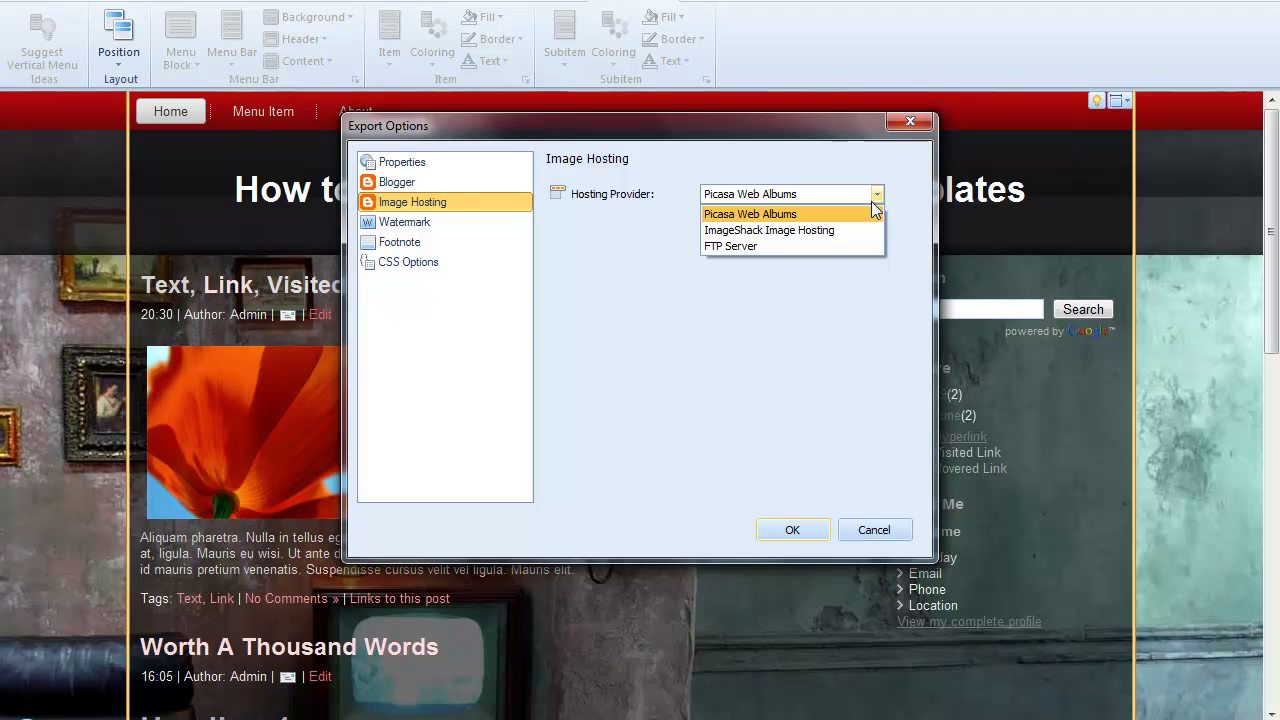
click(865, 213)
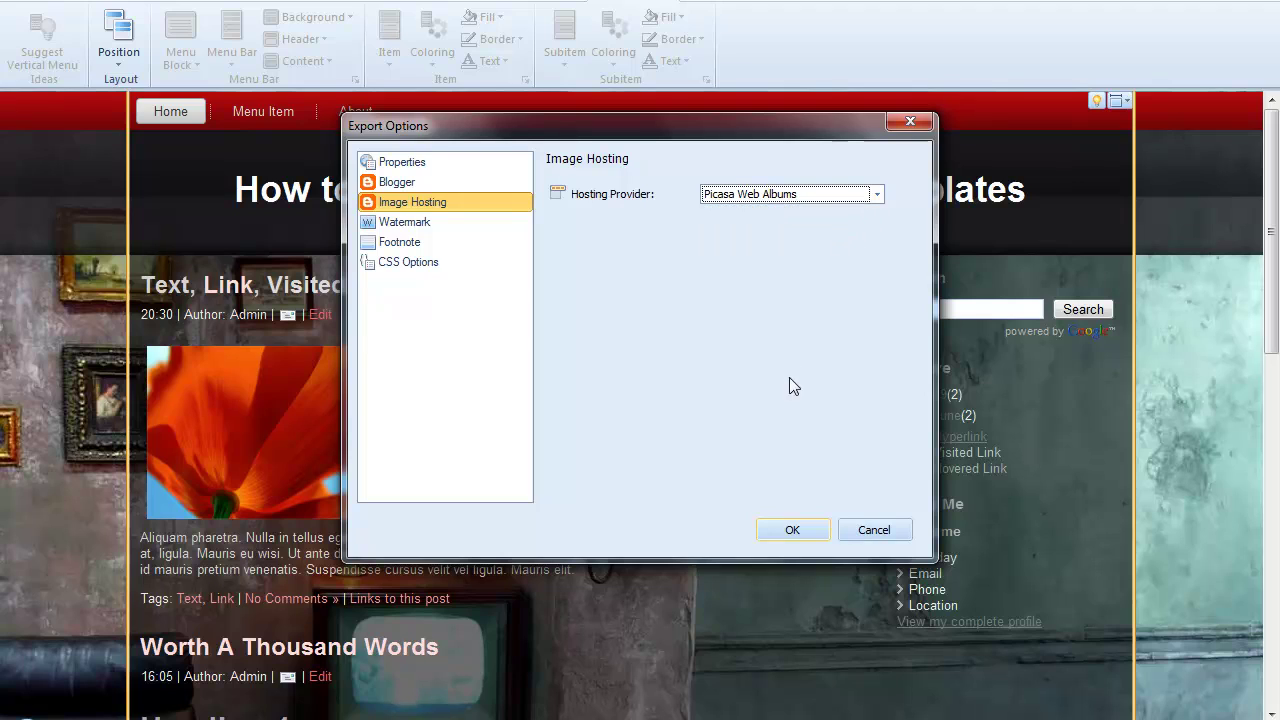
click(515, 184)
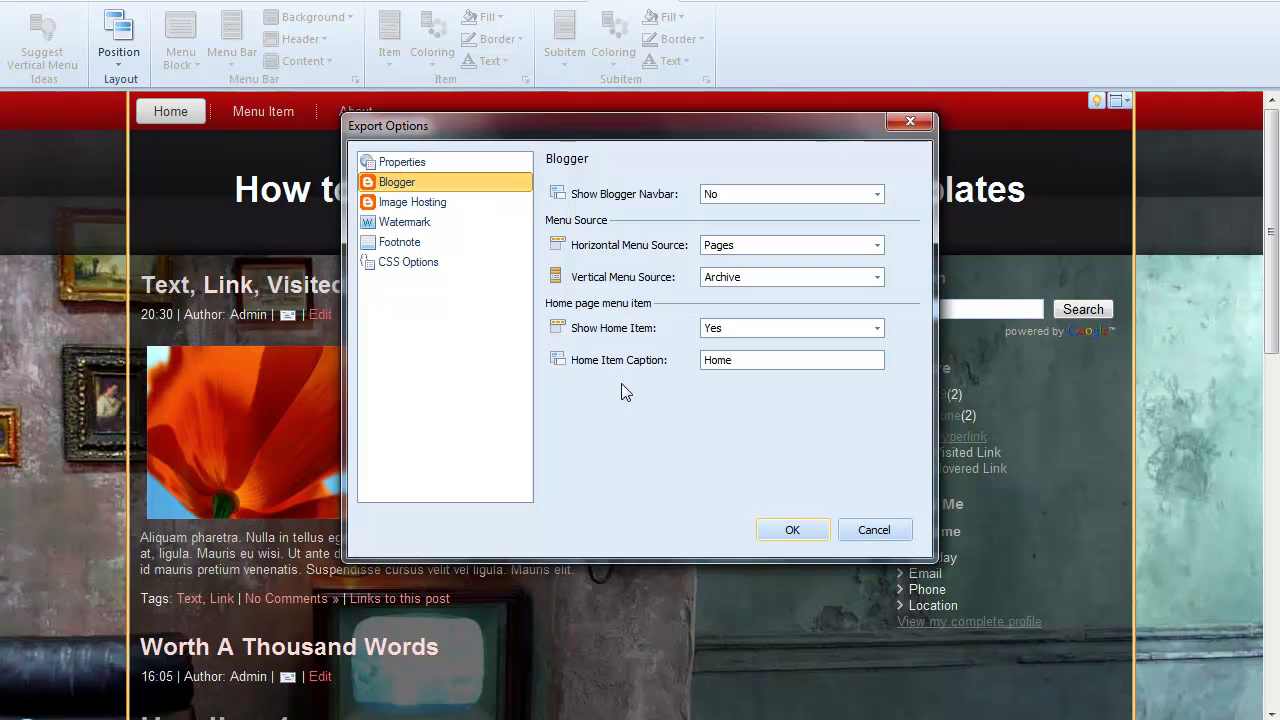
click(794, 530)
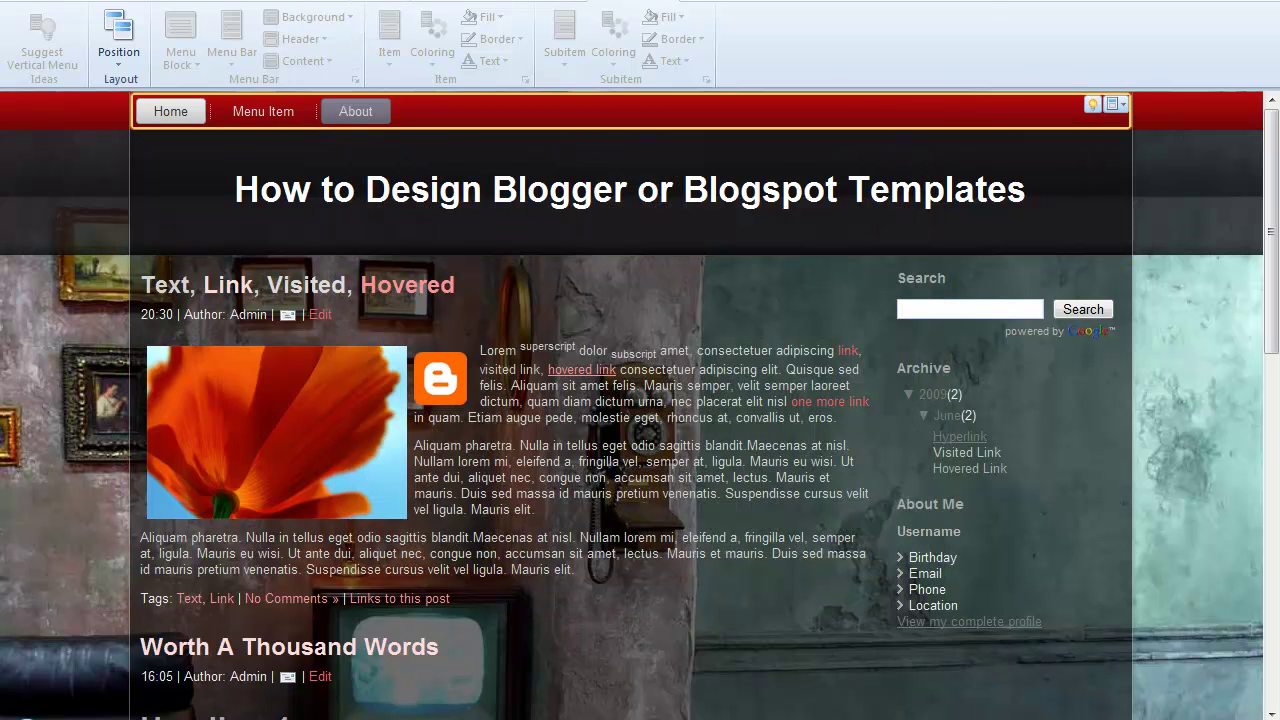
Start Publish to Blogger, enter the Blogger login and password, and tick Remember Password
click(244, 0)
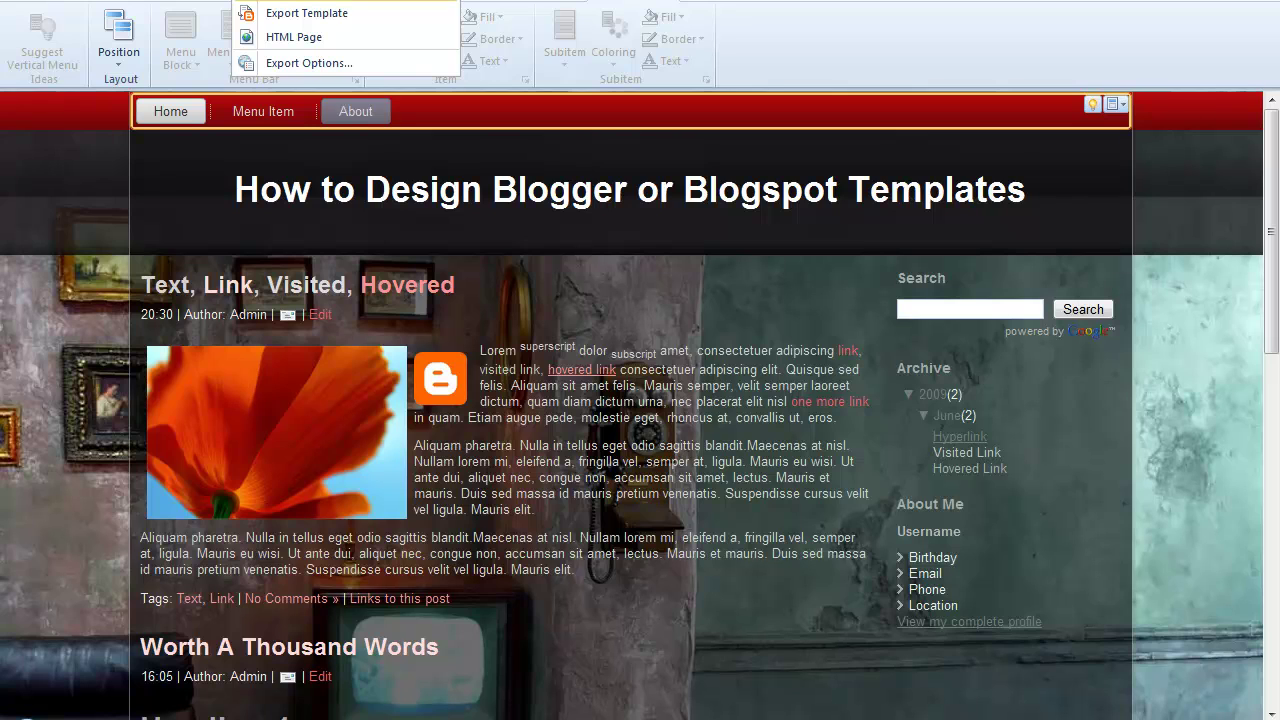
click(307, 12)
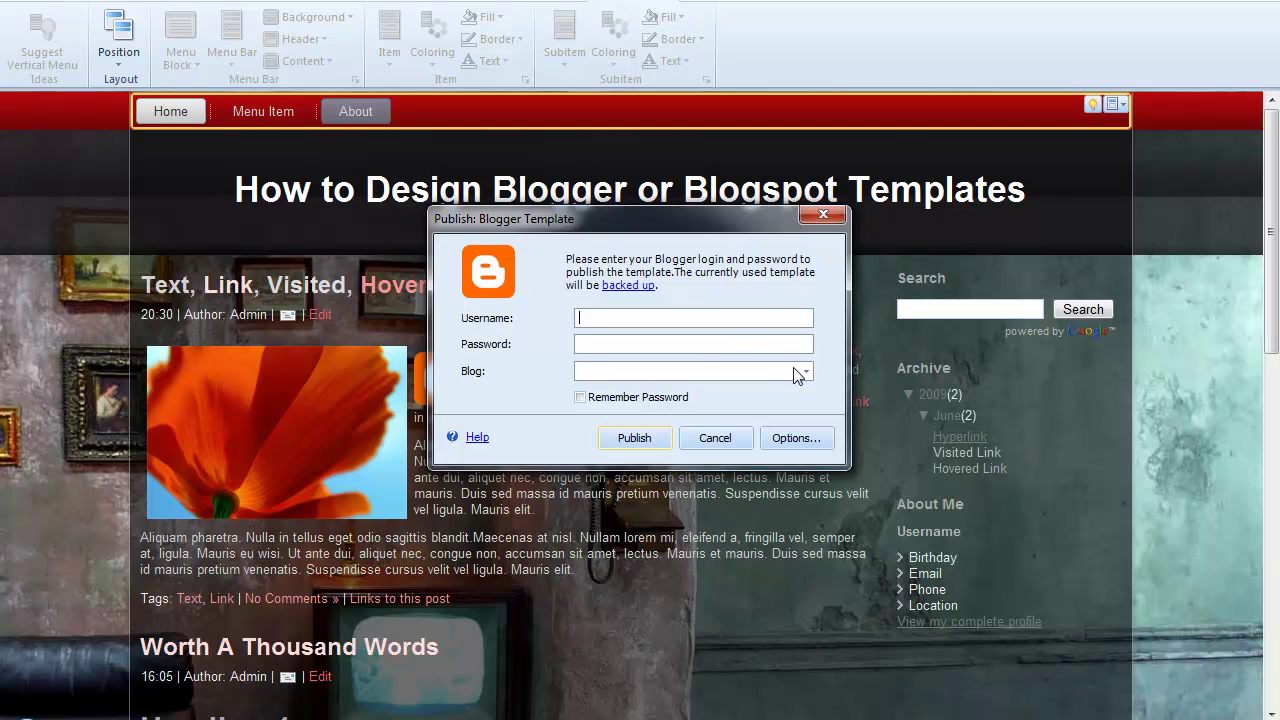
text(brettbum)
click(573, 719)
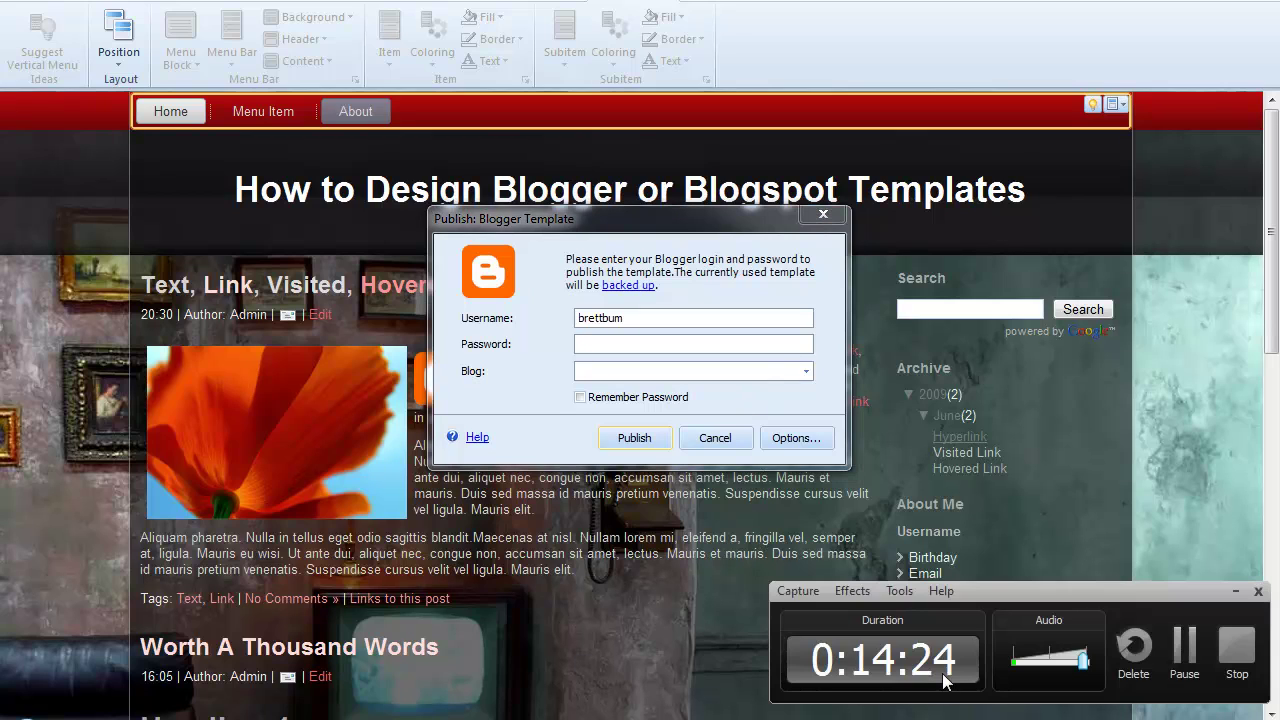
click(1208, 656)
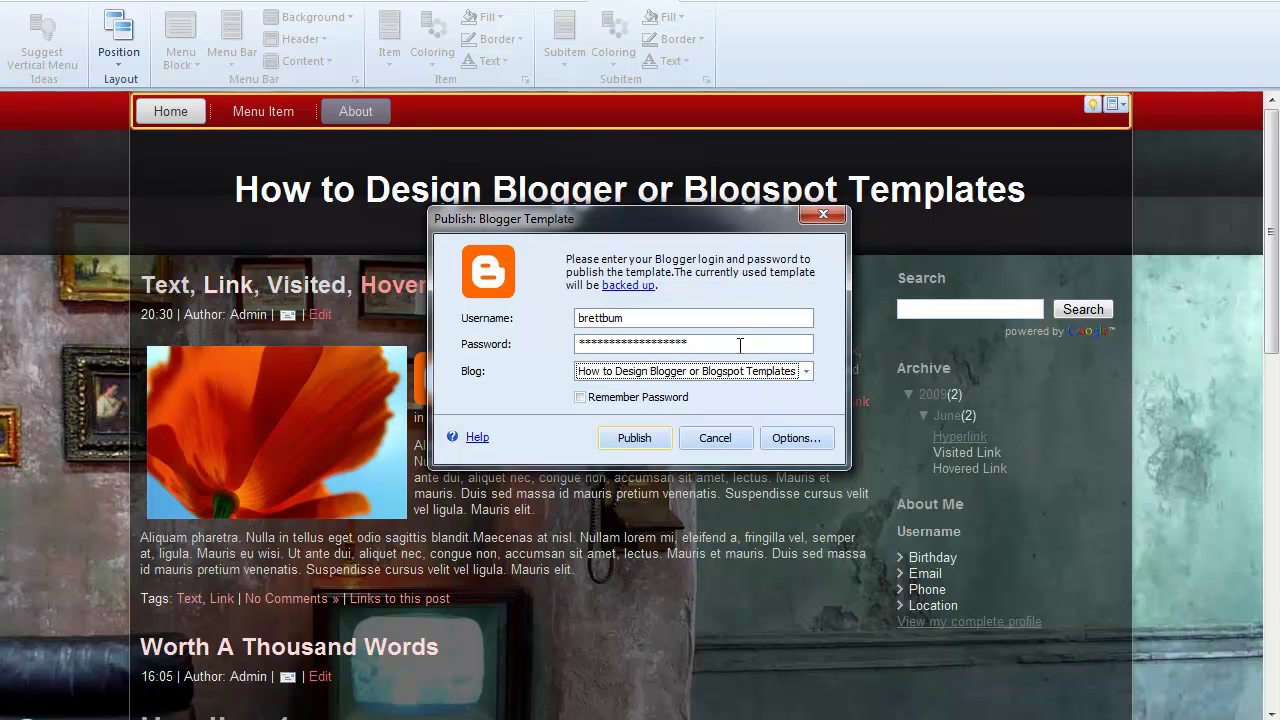
click(584, 399)
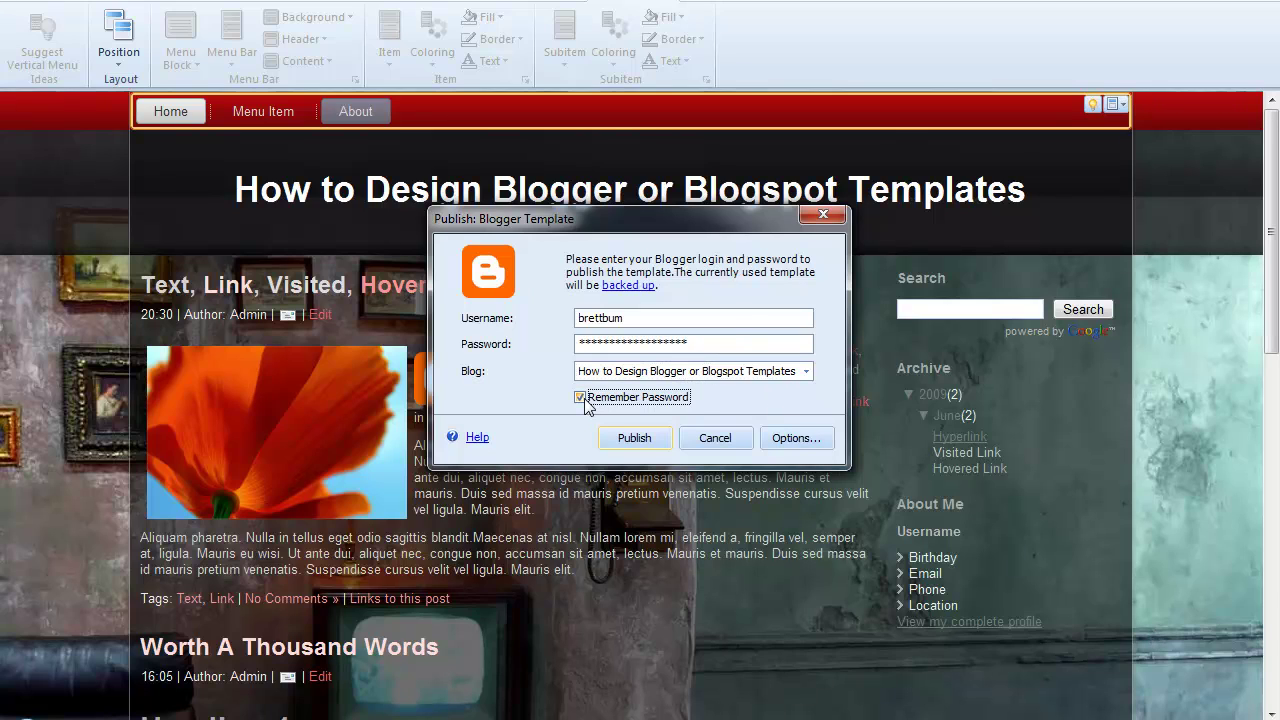
Choose the 'How to Design Blogger or Blogspot Templates' blog and publish the template to it
click(807, 372)
drag(809, 417, 826, 360)
click(825, 357)
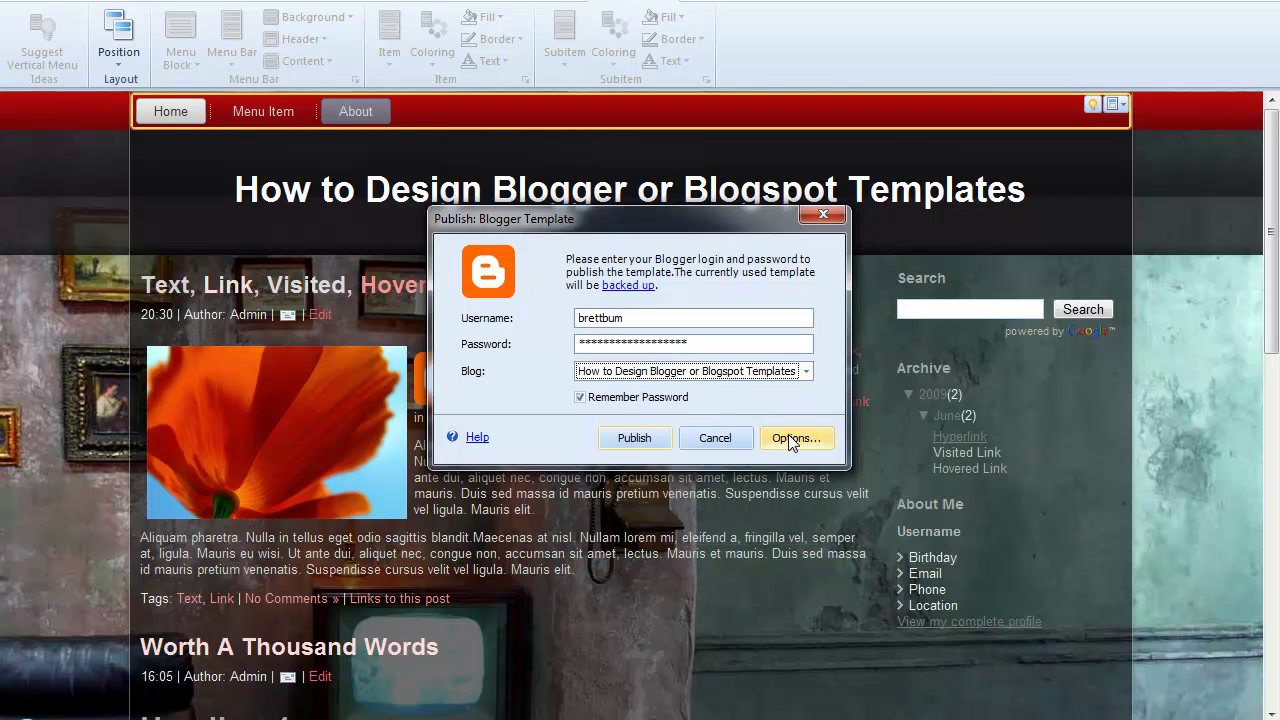
click(636, 438)
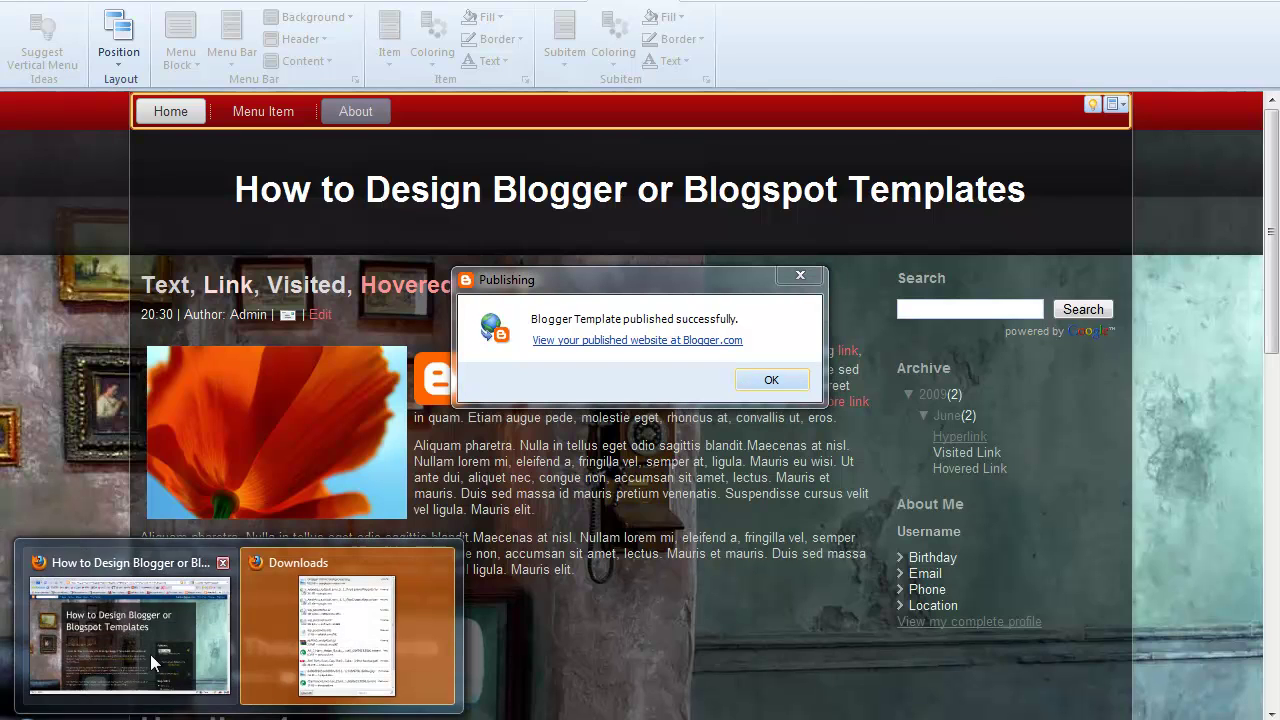
After the template publishes successfully, bring the Firefox window with the live blog to the front
click(150, 654)
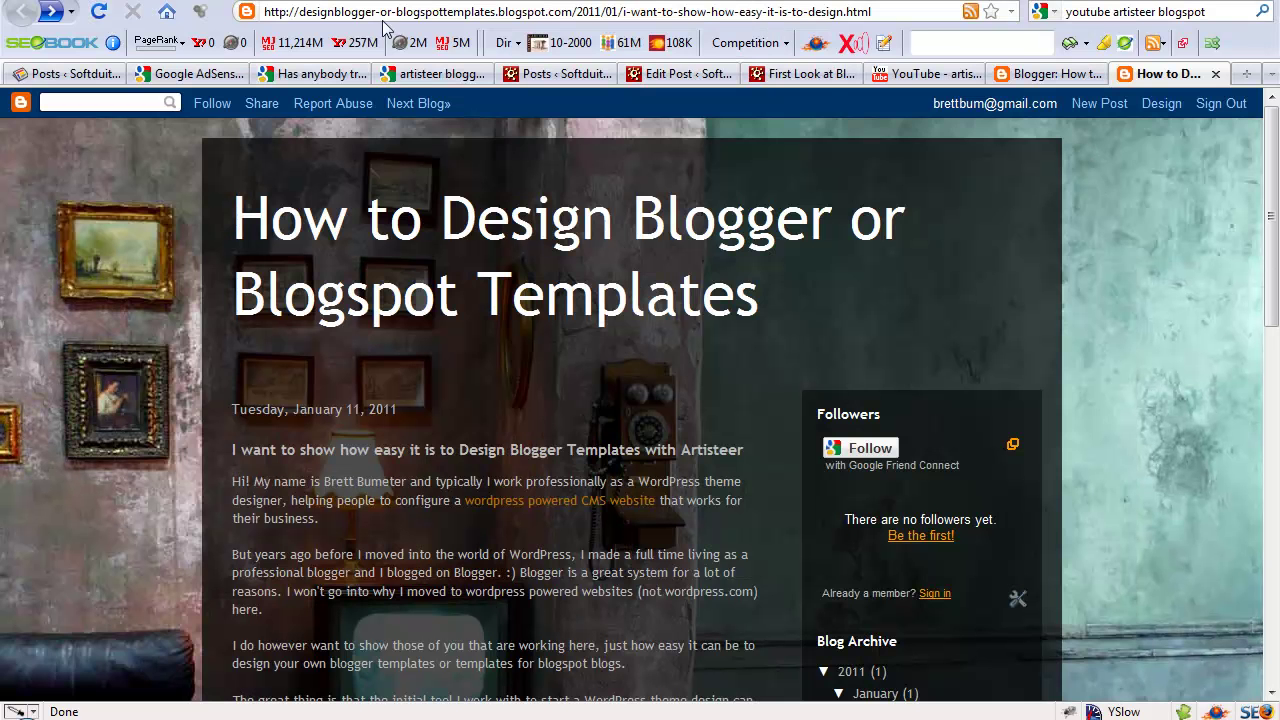
Reload the blog to see the new template, test it at narrower window widths, then return to Artisteer
click(97, 14)
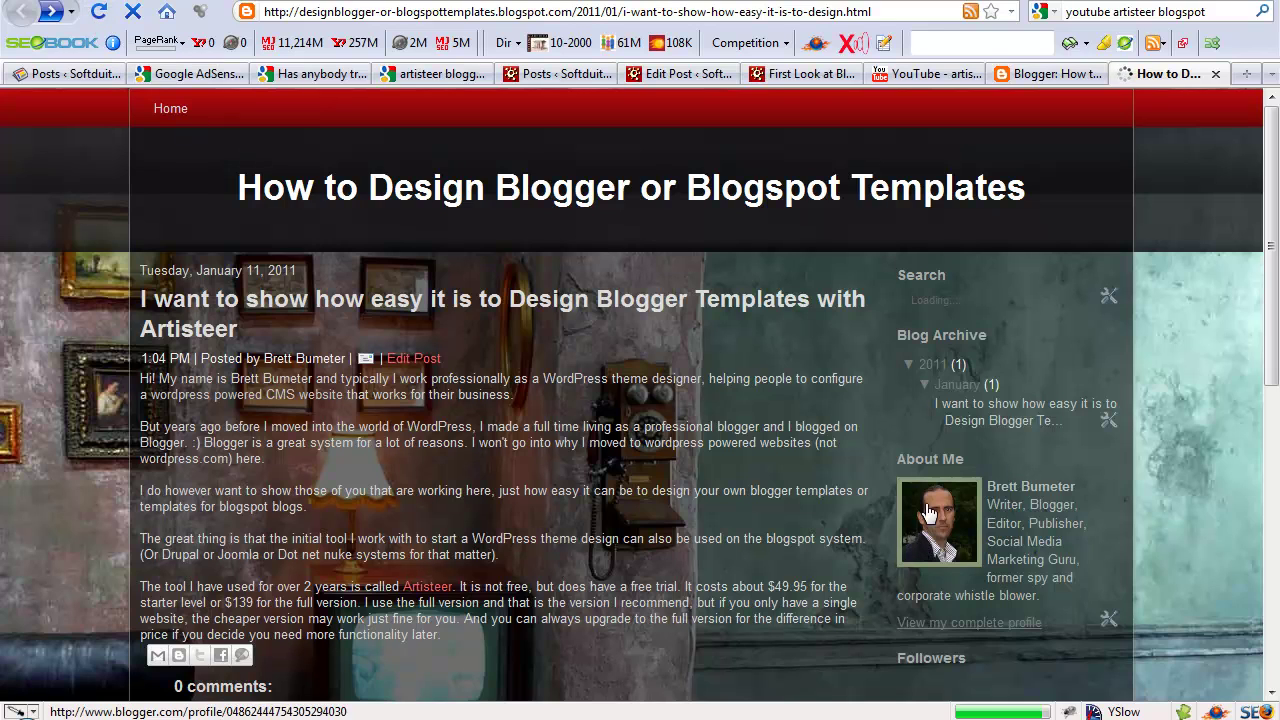
scroll(912, 477, up, 5)
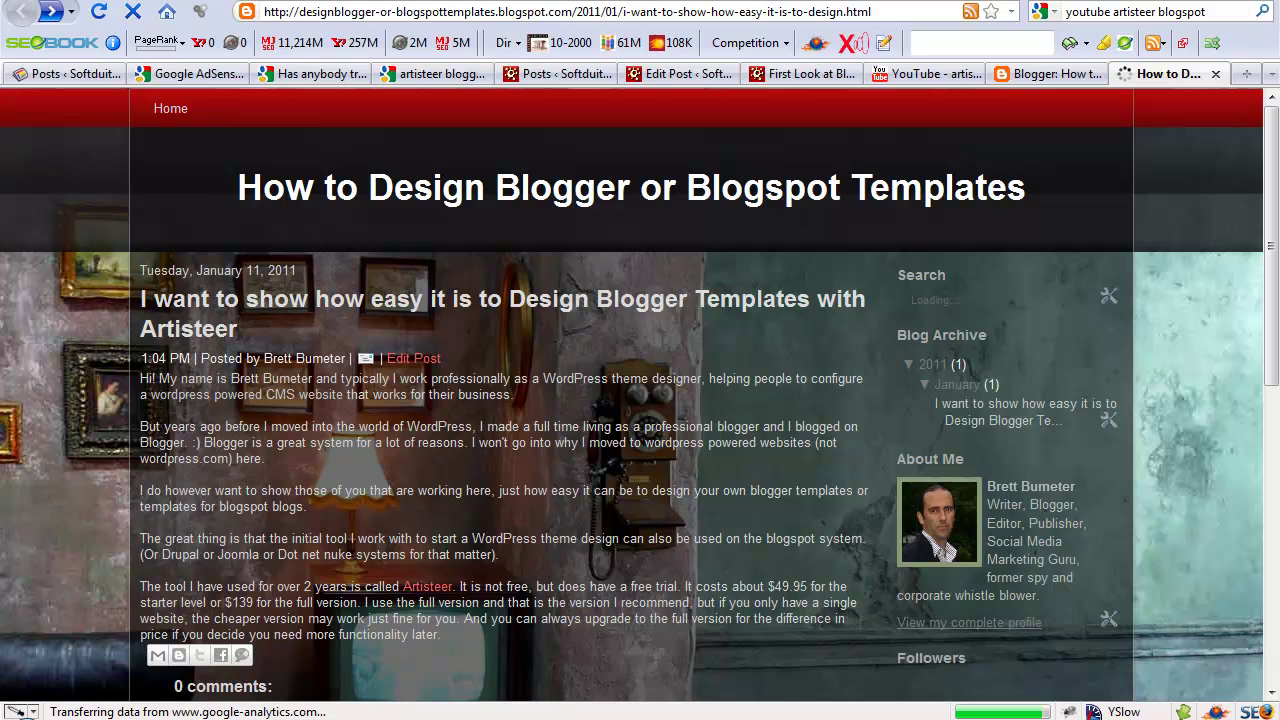
key(super+Down)
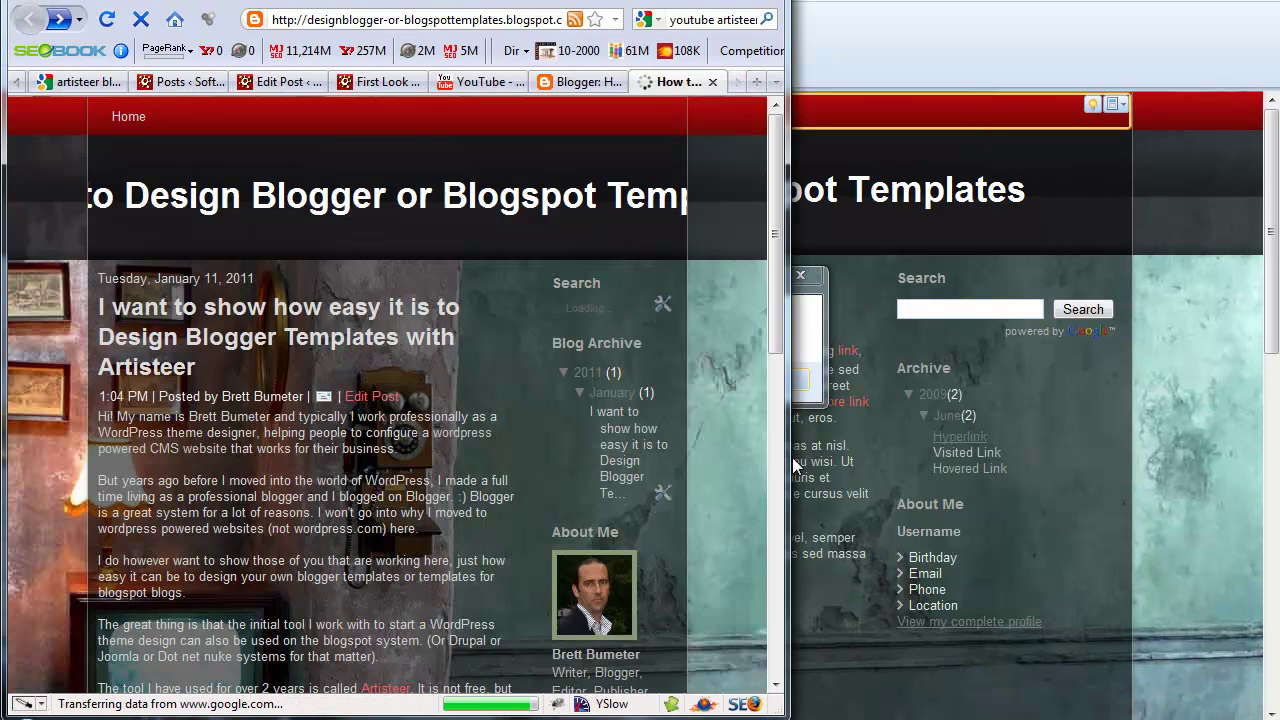
drag(791, 462, 1088, 476)
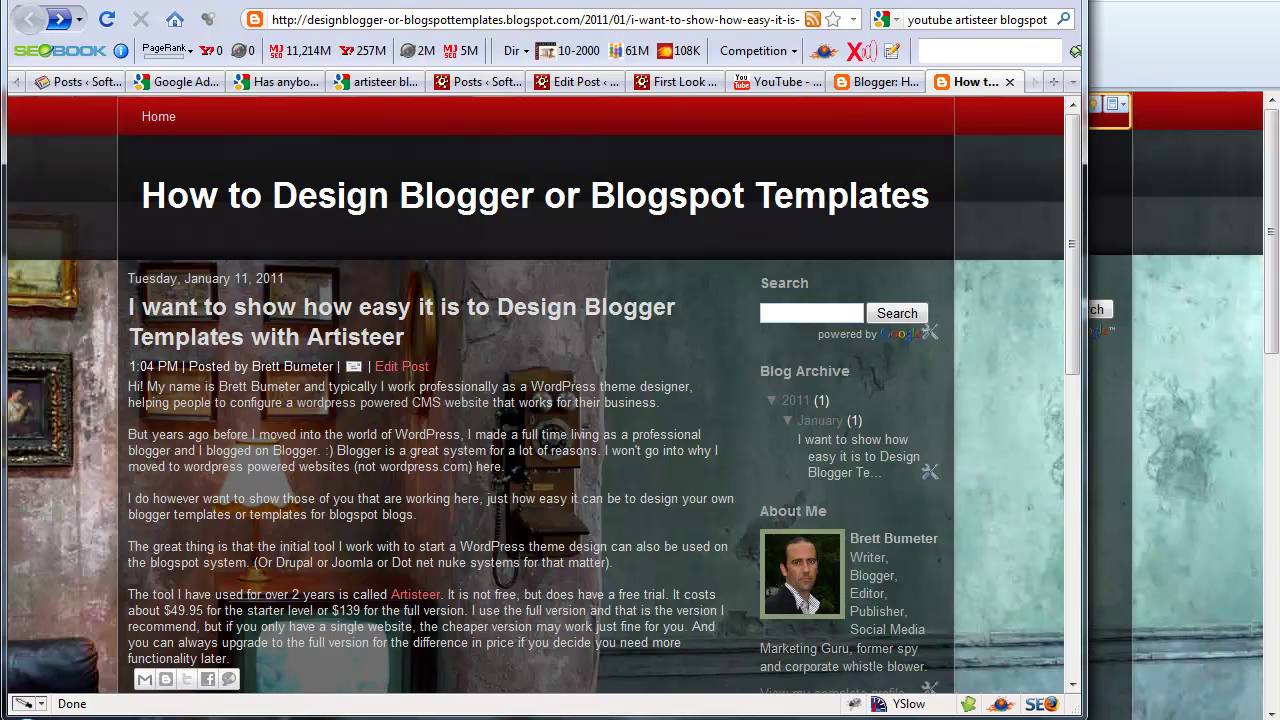
key(super+Up)
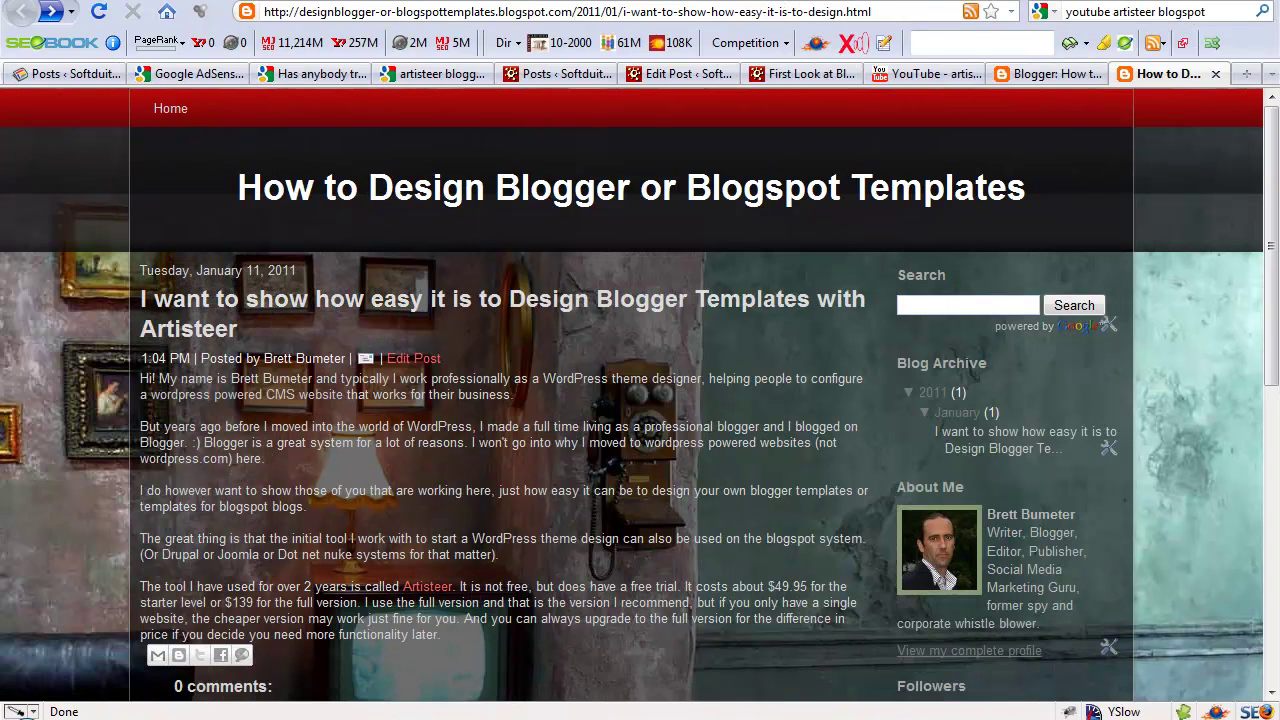
mouse_move(494, 718)
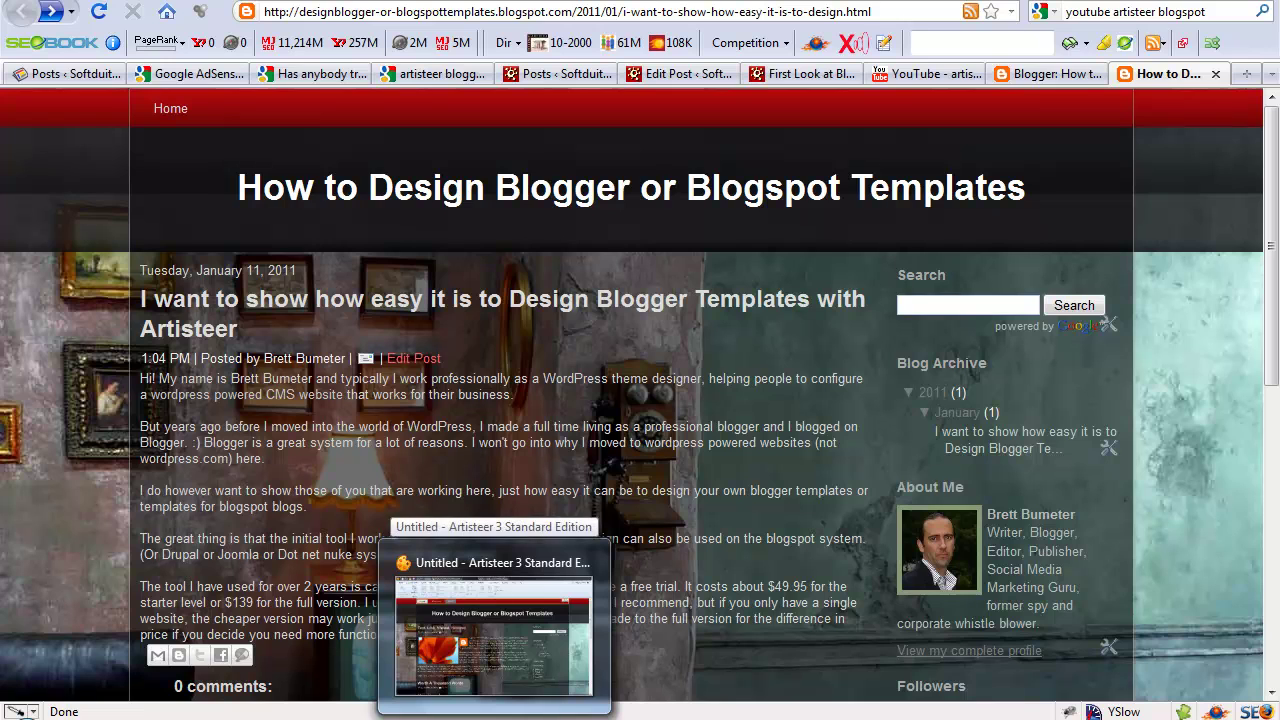
click(494, 718)
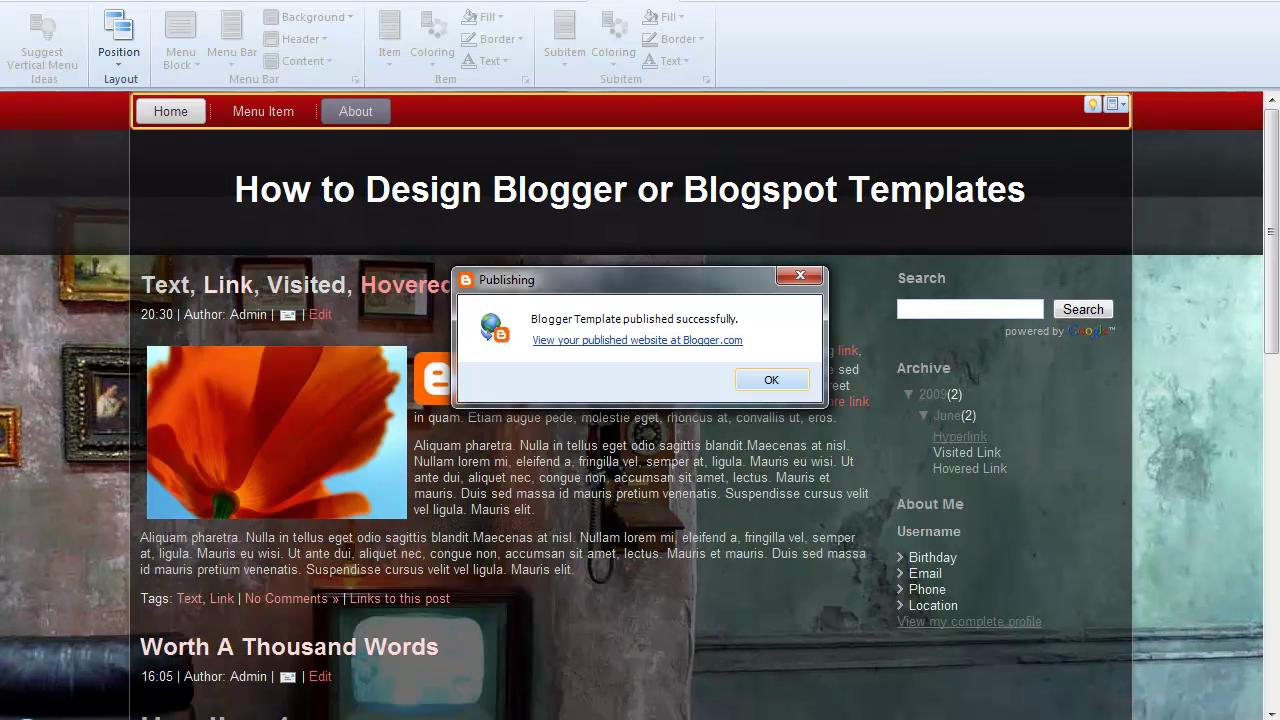
Fix the sheet width at 900 pixels and republish the template to Blogger
click(788, 376)
mouse_move(292, 117)
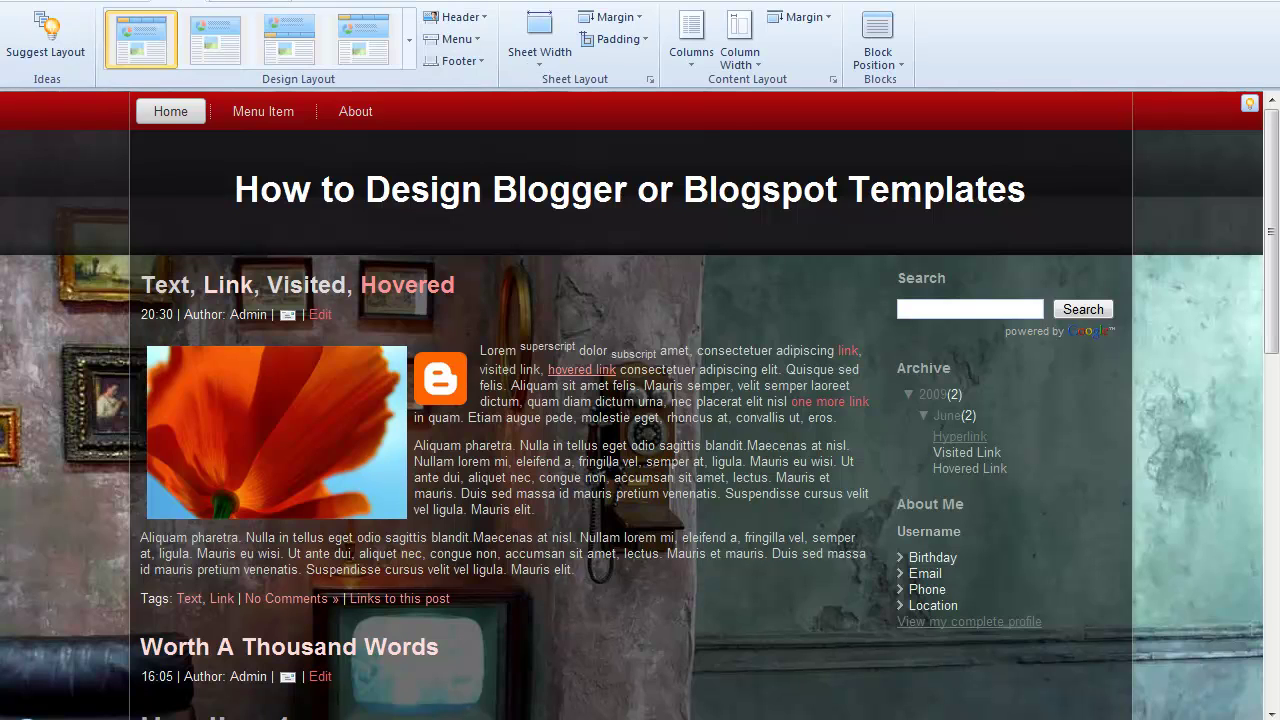
click(556, 57)
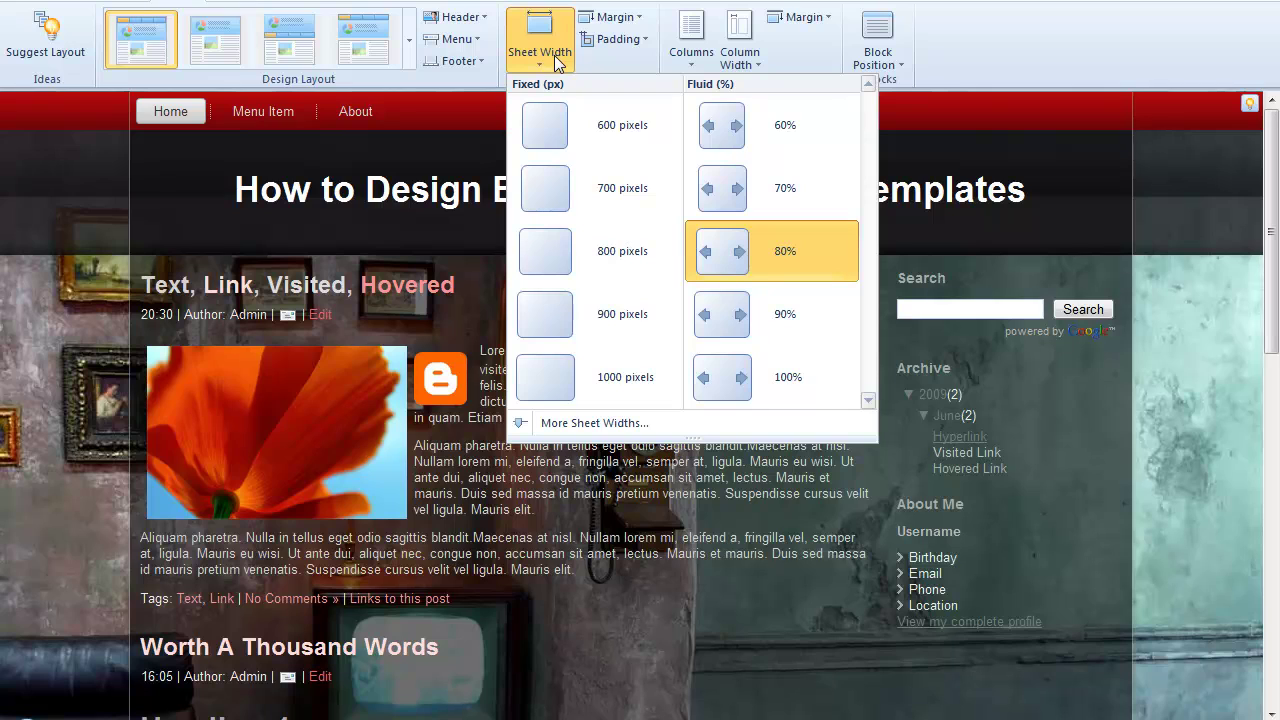
click(641, 303)
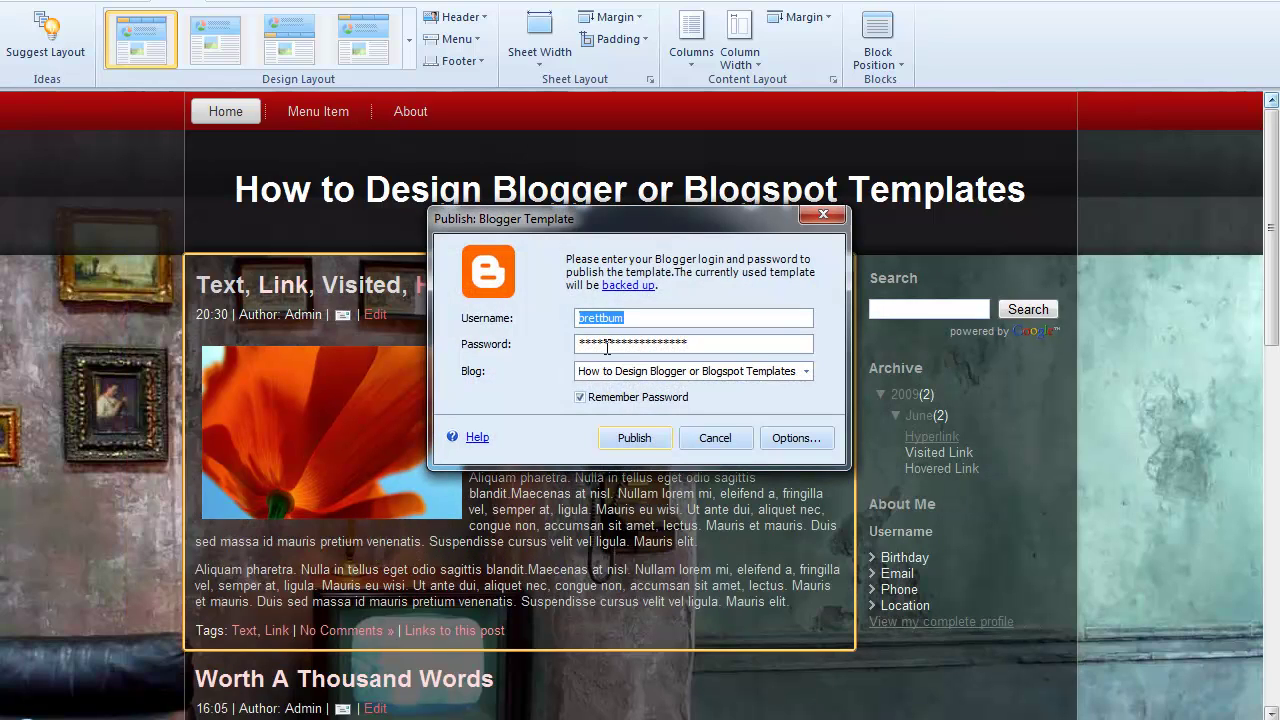
click(657, 434)
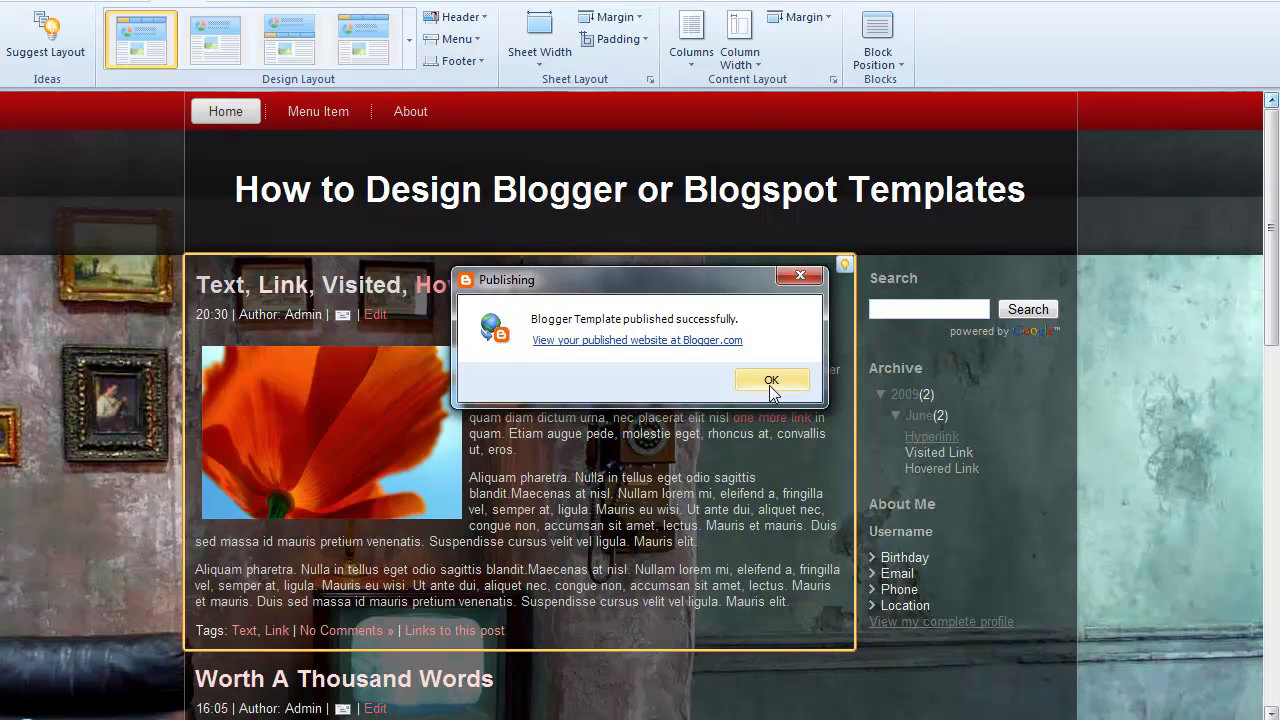
click(772, 396)
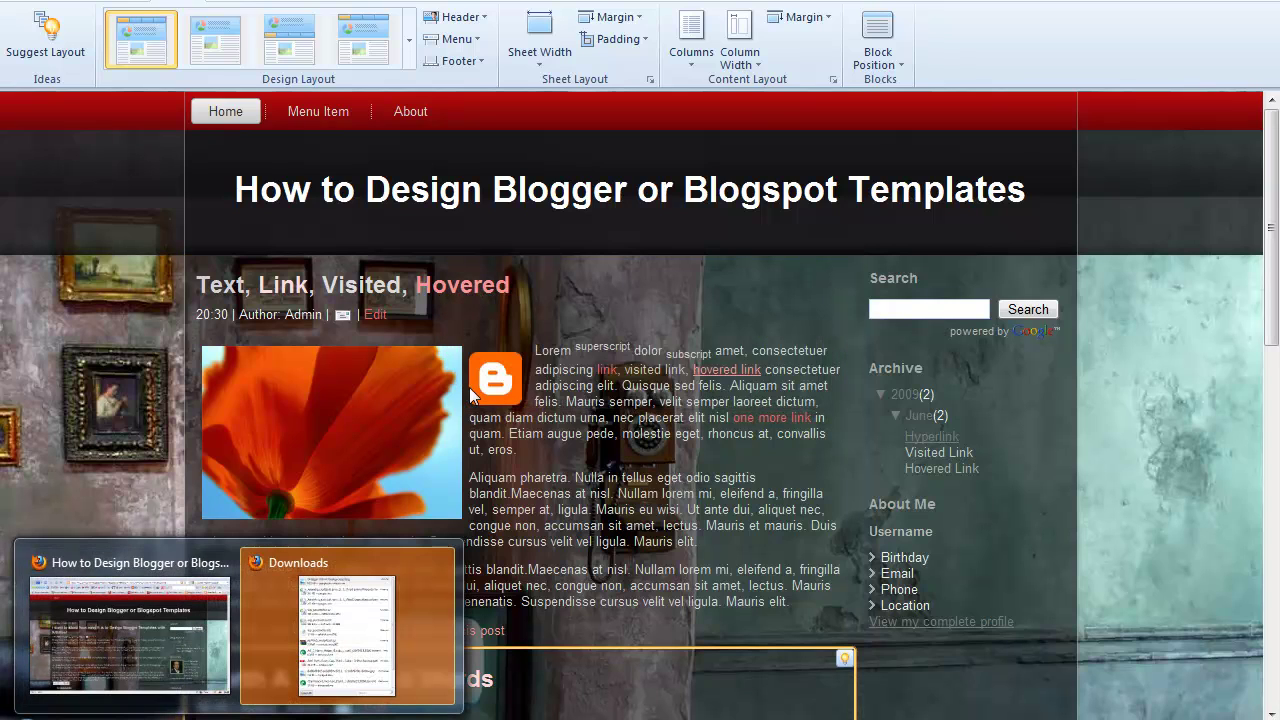
Reload the blog and resize the window to check the fixed 900-pixel layout, then open the Artisteer search results tab
click(126, 691)
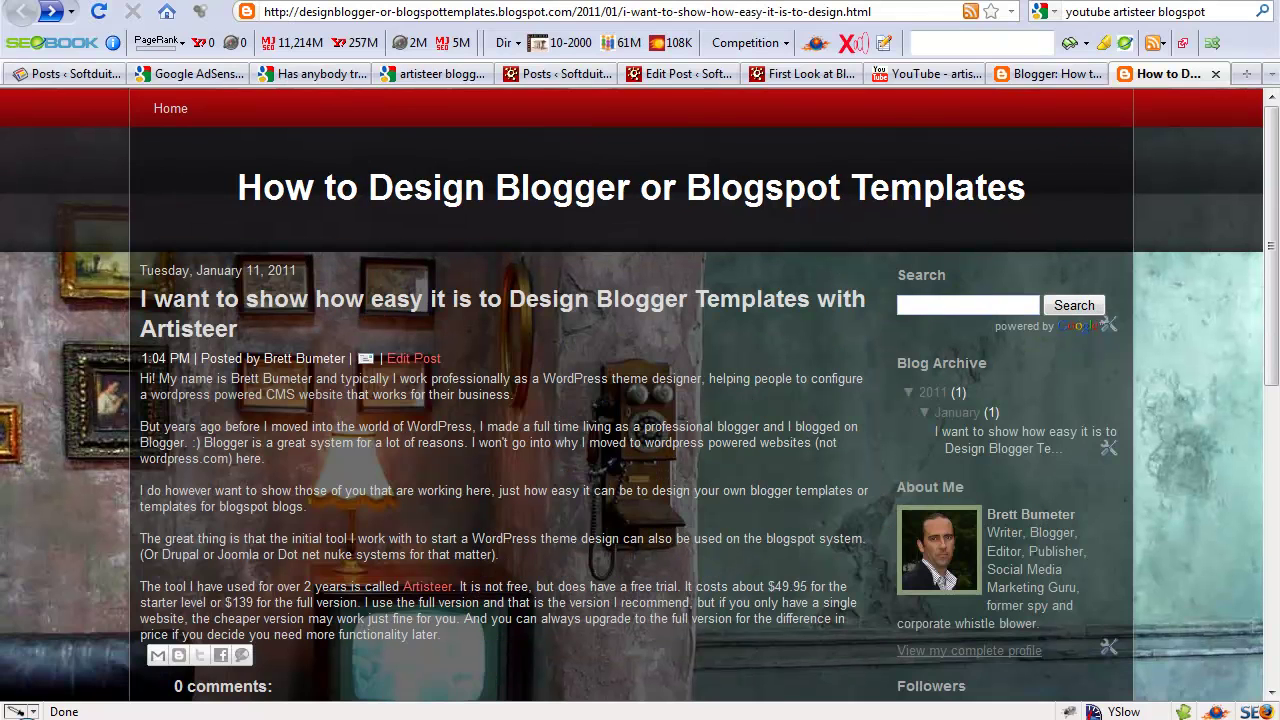
key(F5)
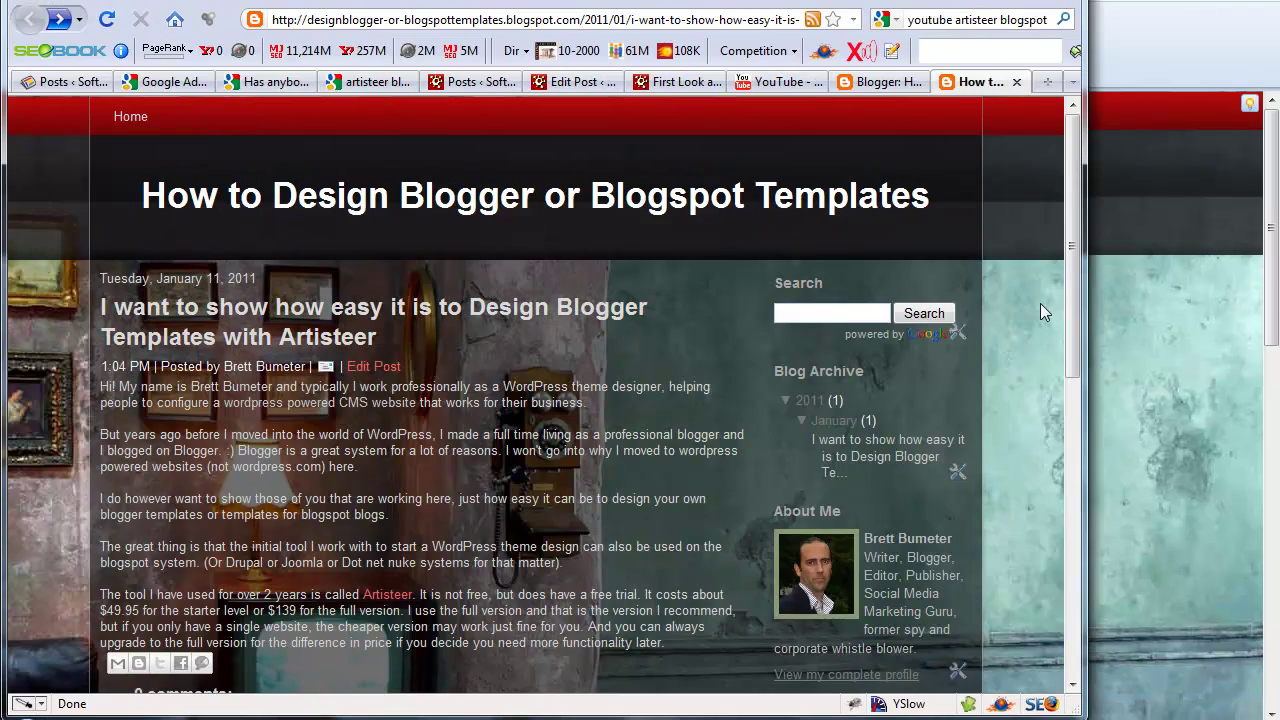
drag(1040, 306, 969, 393)
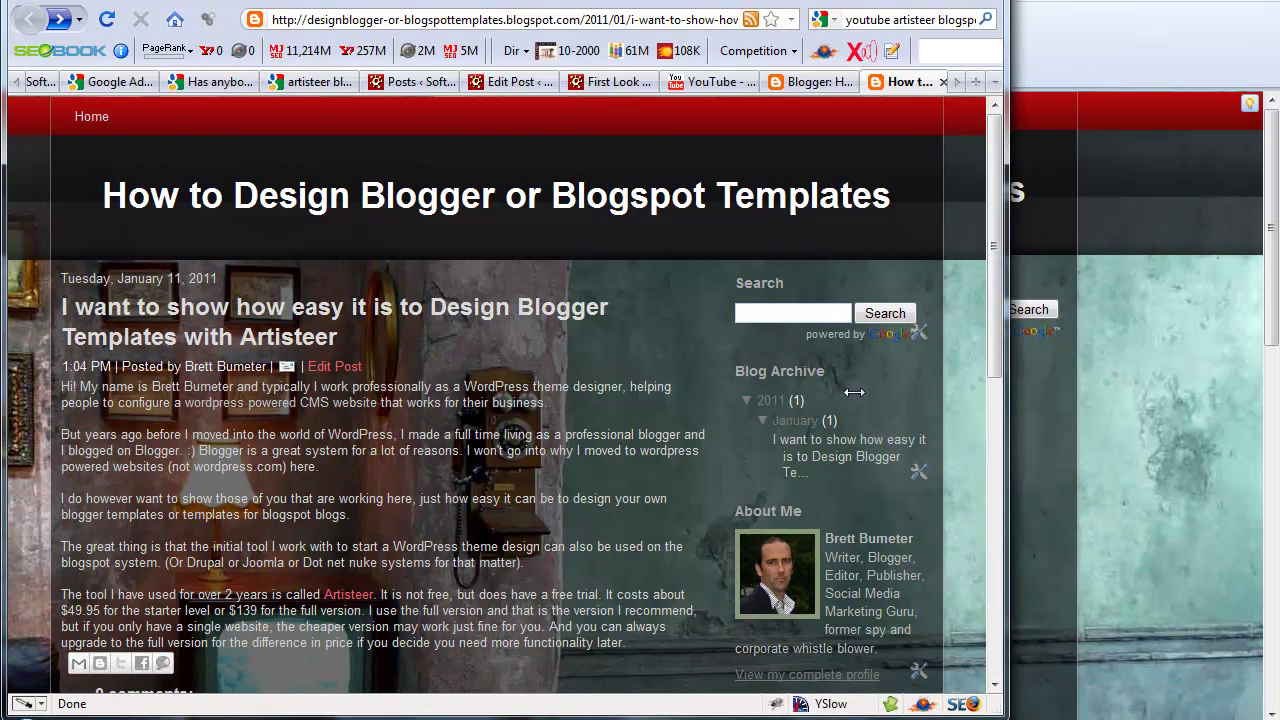
drag(880, 384, 1160, 400)
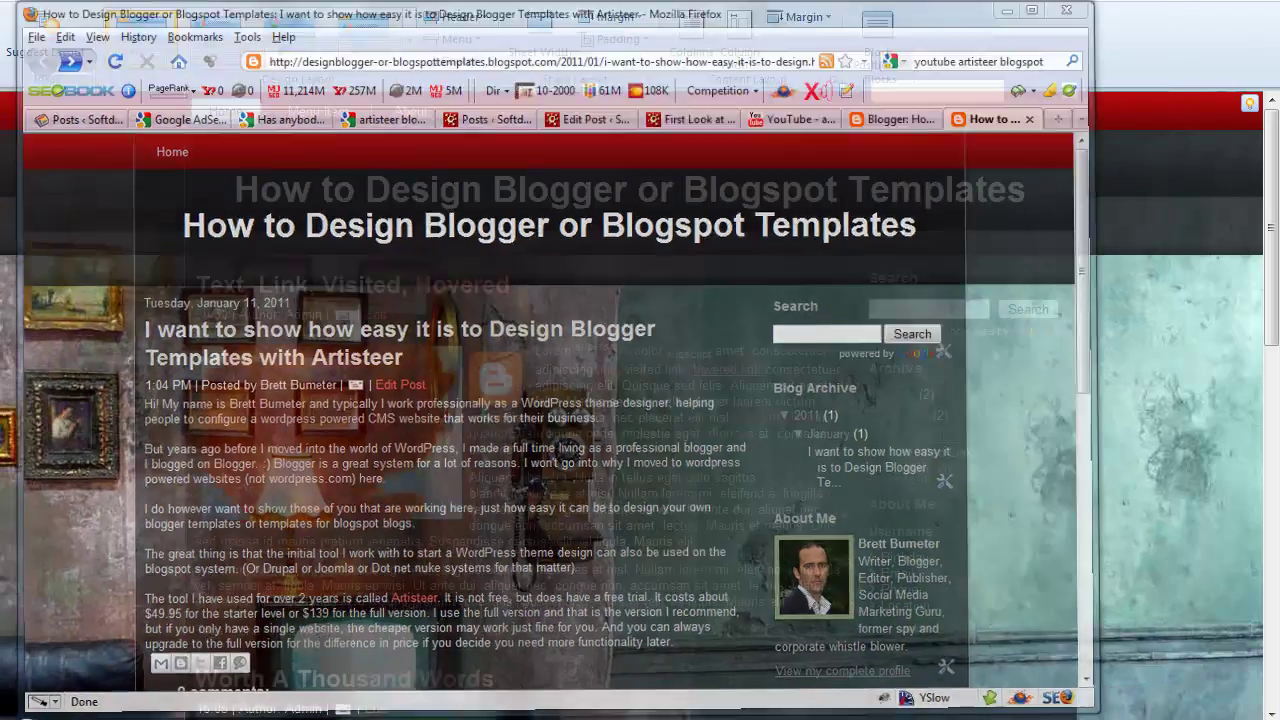
key(alt+Tab)
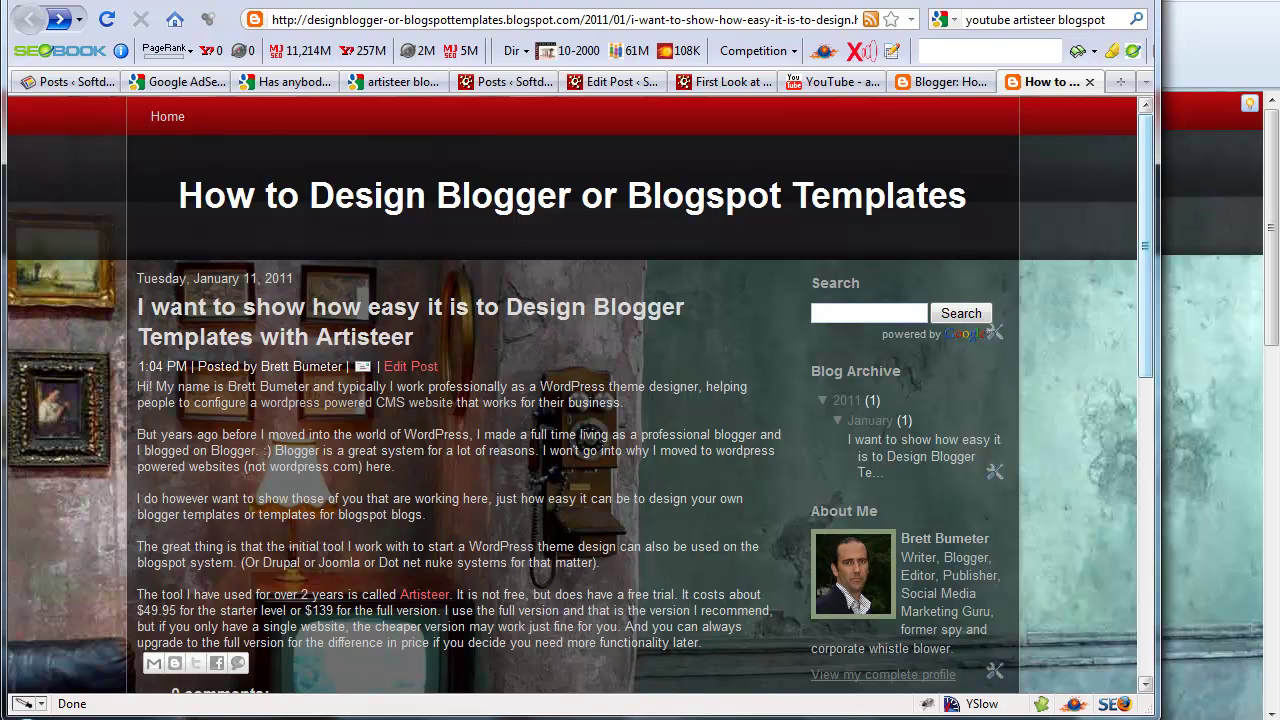
key(super+Up)
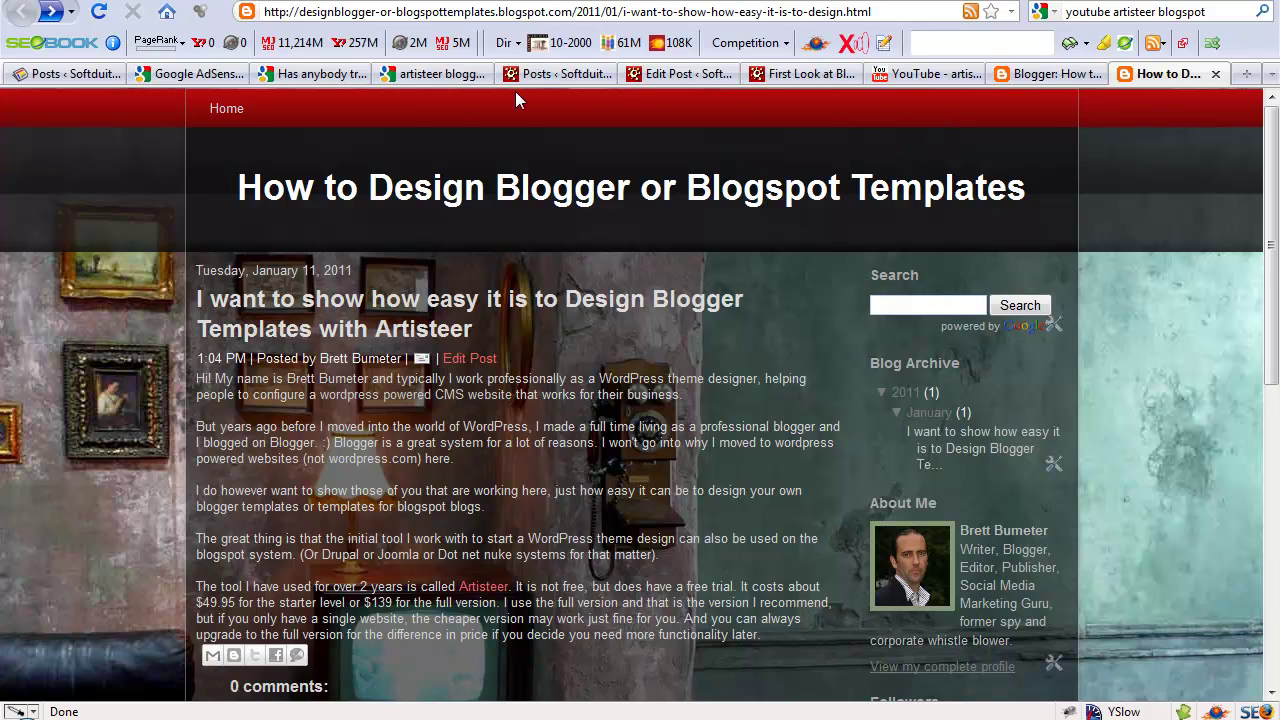
click(401, 76)
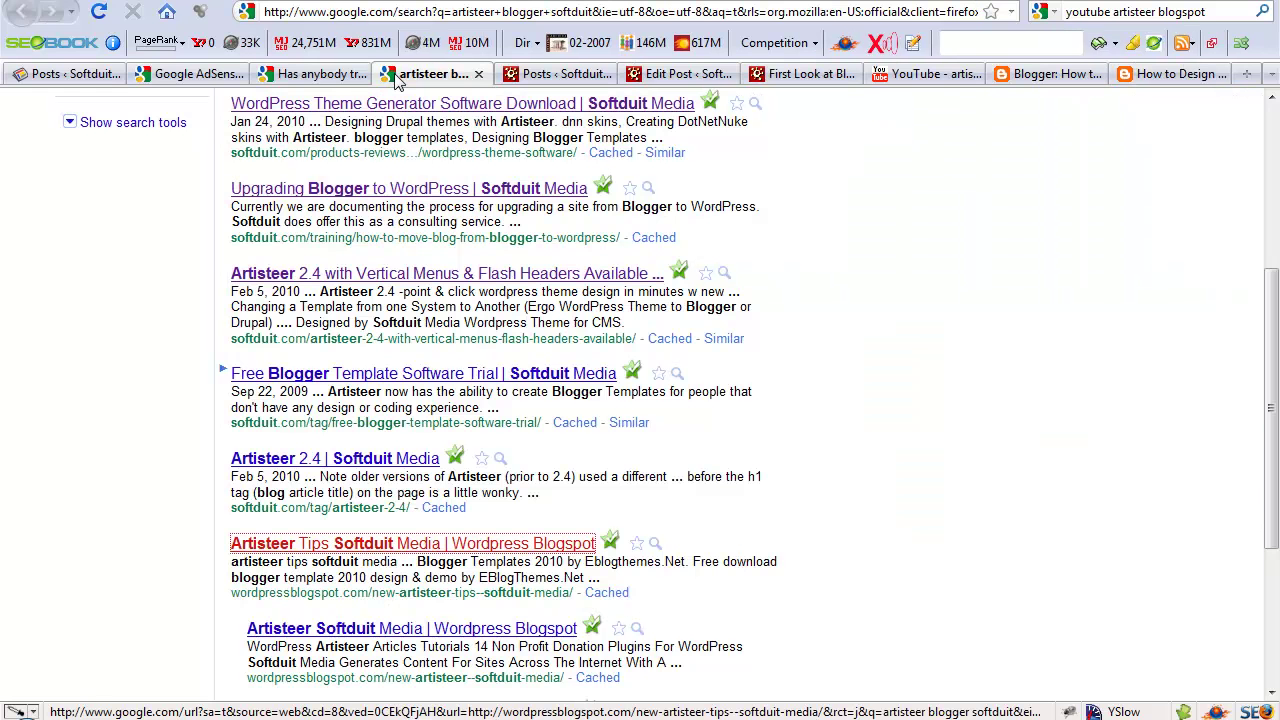
Move from the Blogger forum thread to the 'First Look at Blogger' article and scroll to its top
click(281, 76)
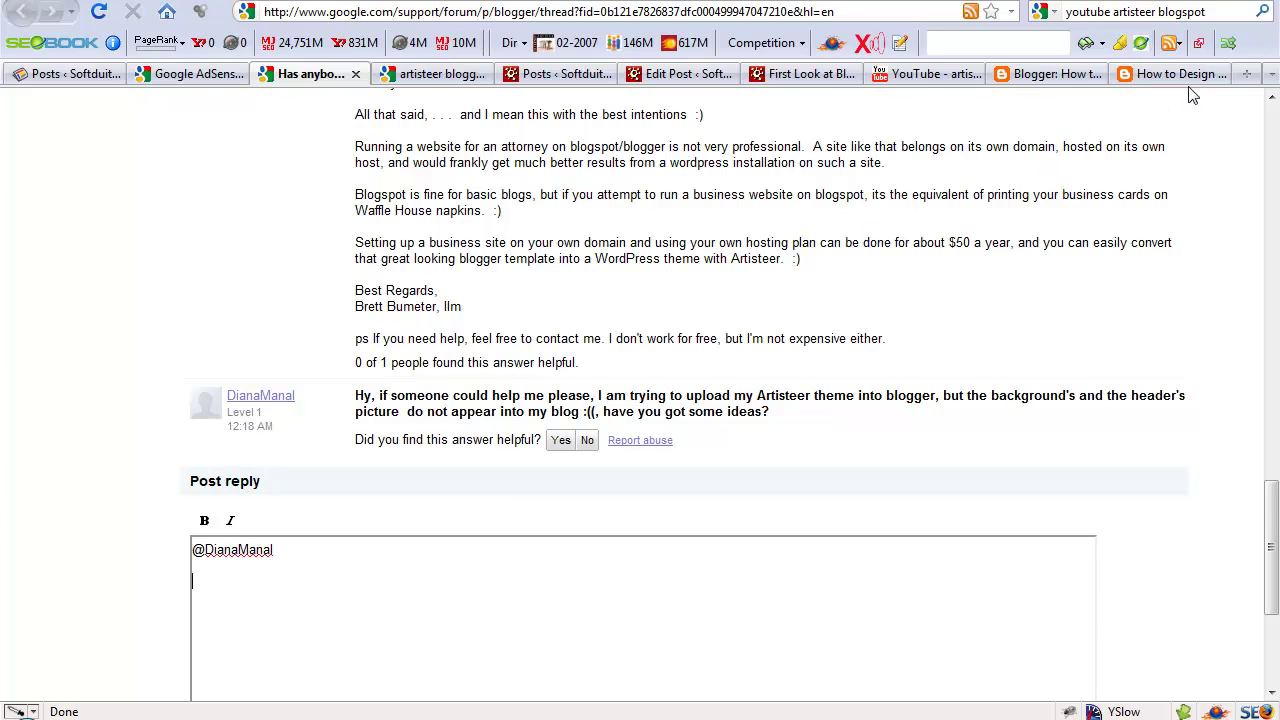
click(812, 76)
scroll(840, 375, up, 20)
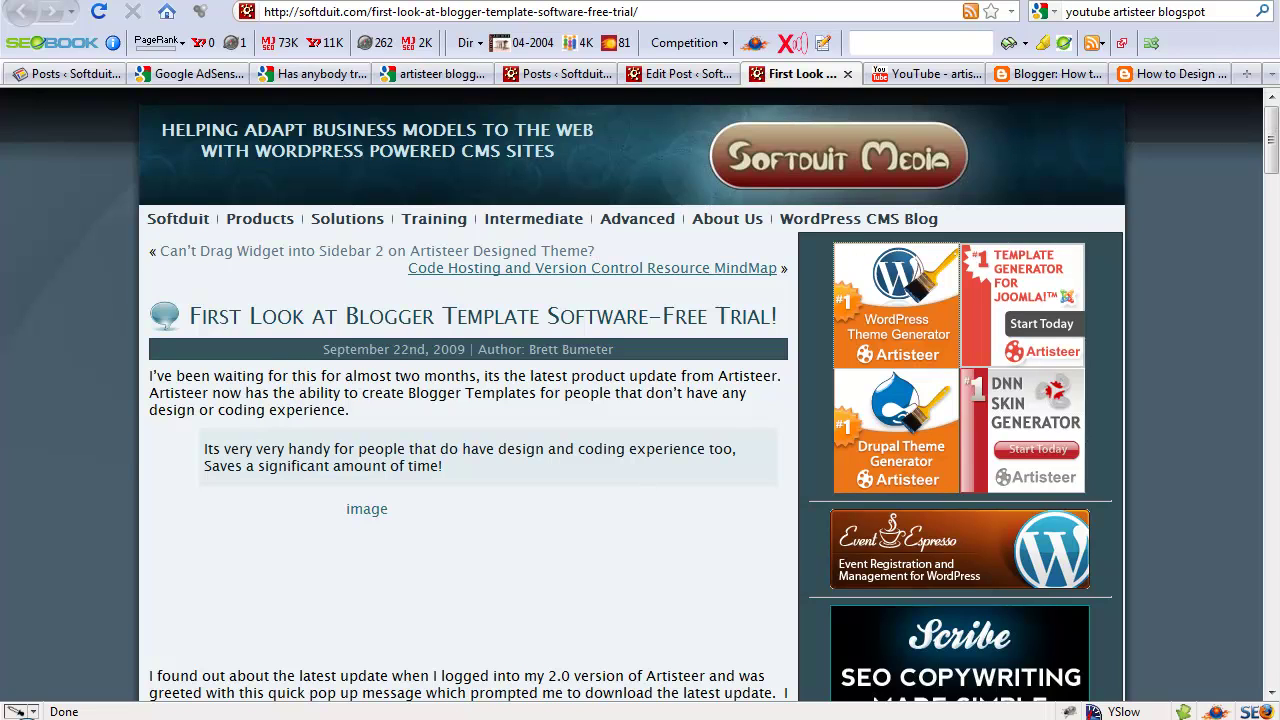
mouse_move(494, 716)
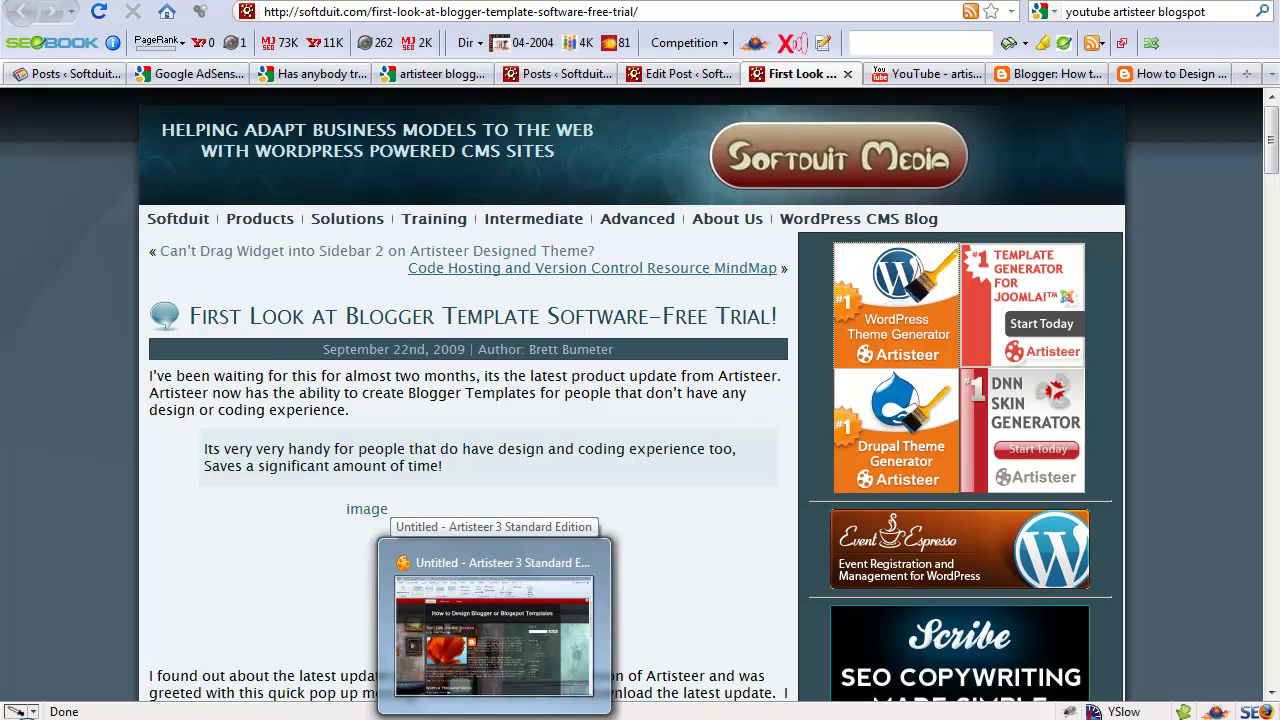